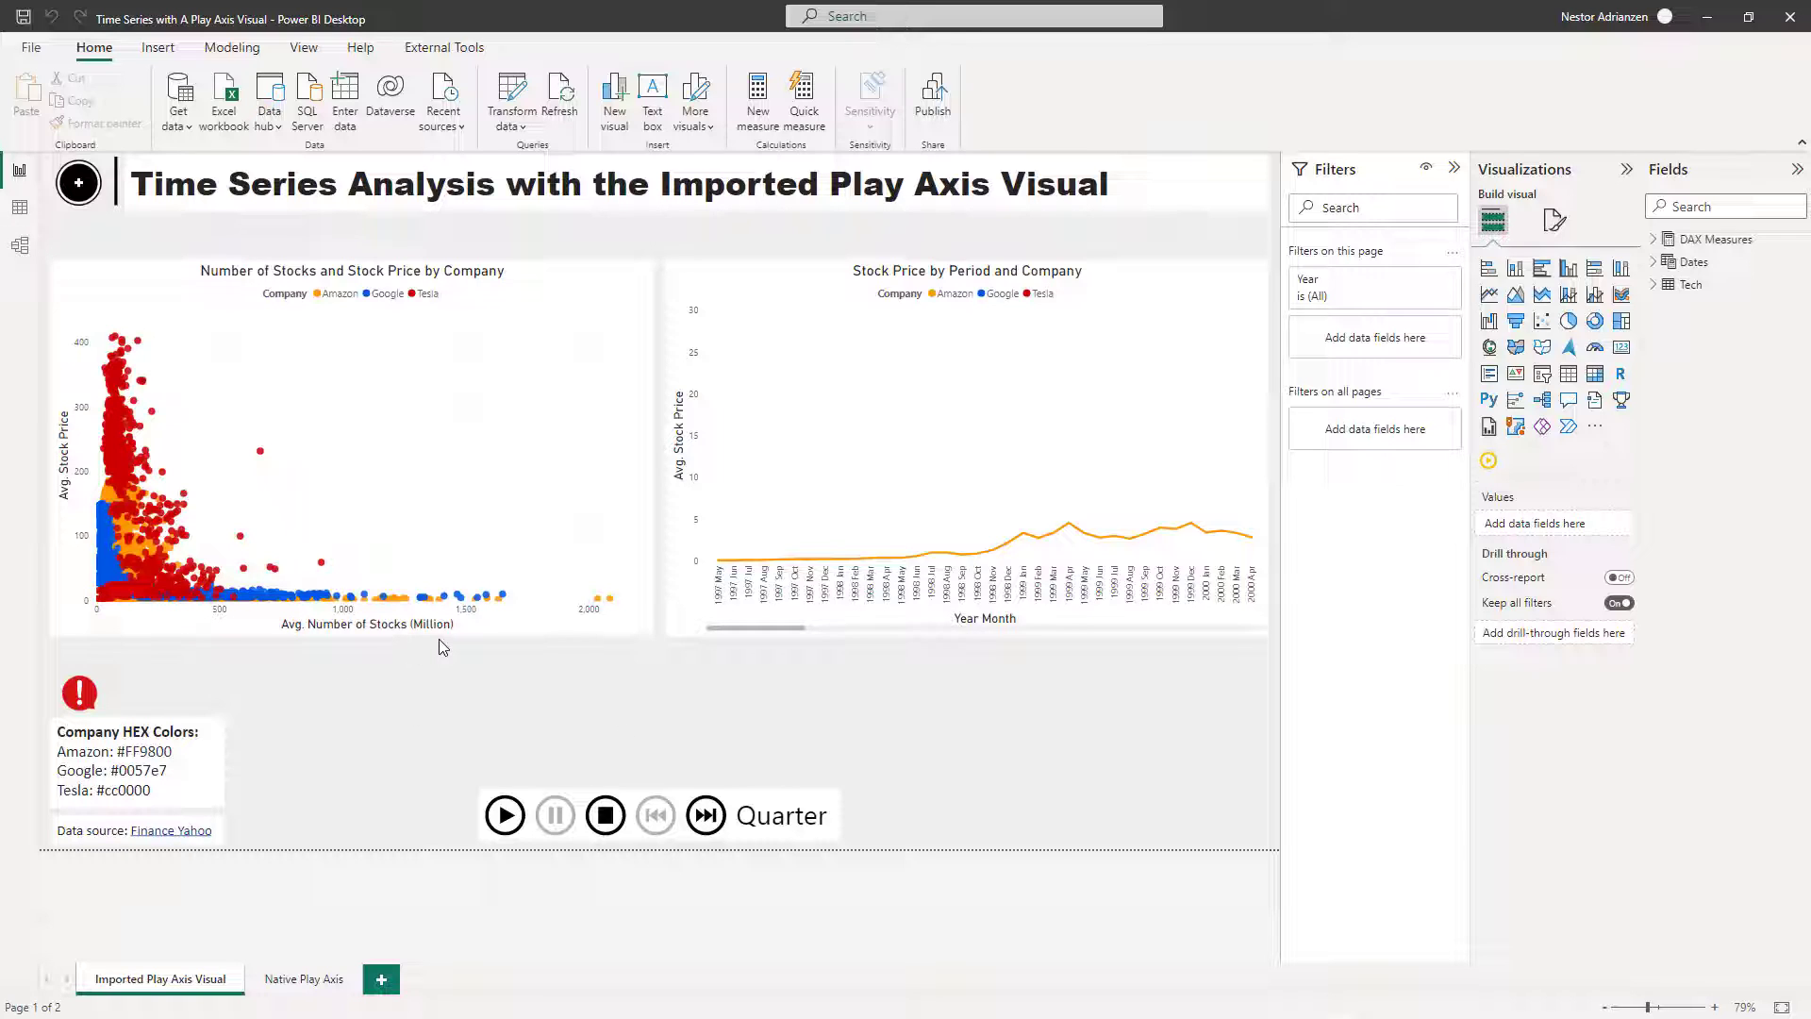
Preview the finished play axis animation and inspect the empty scatter, line and play axis visuals on the page.
left_click(507, 817)
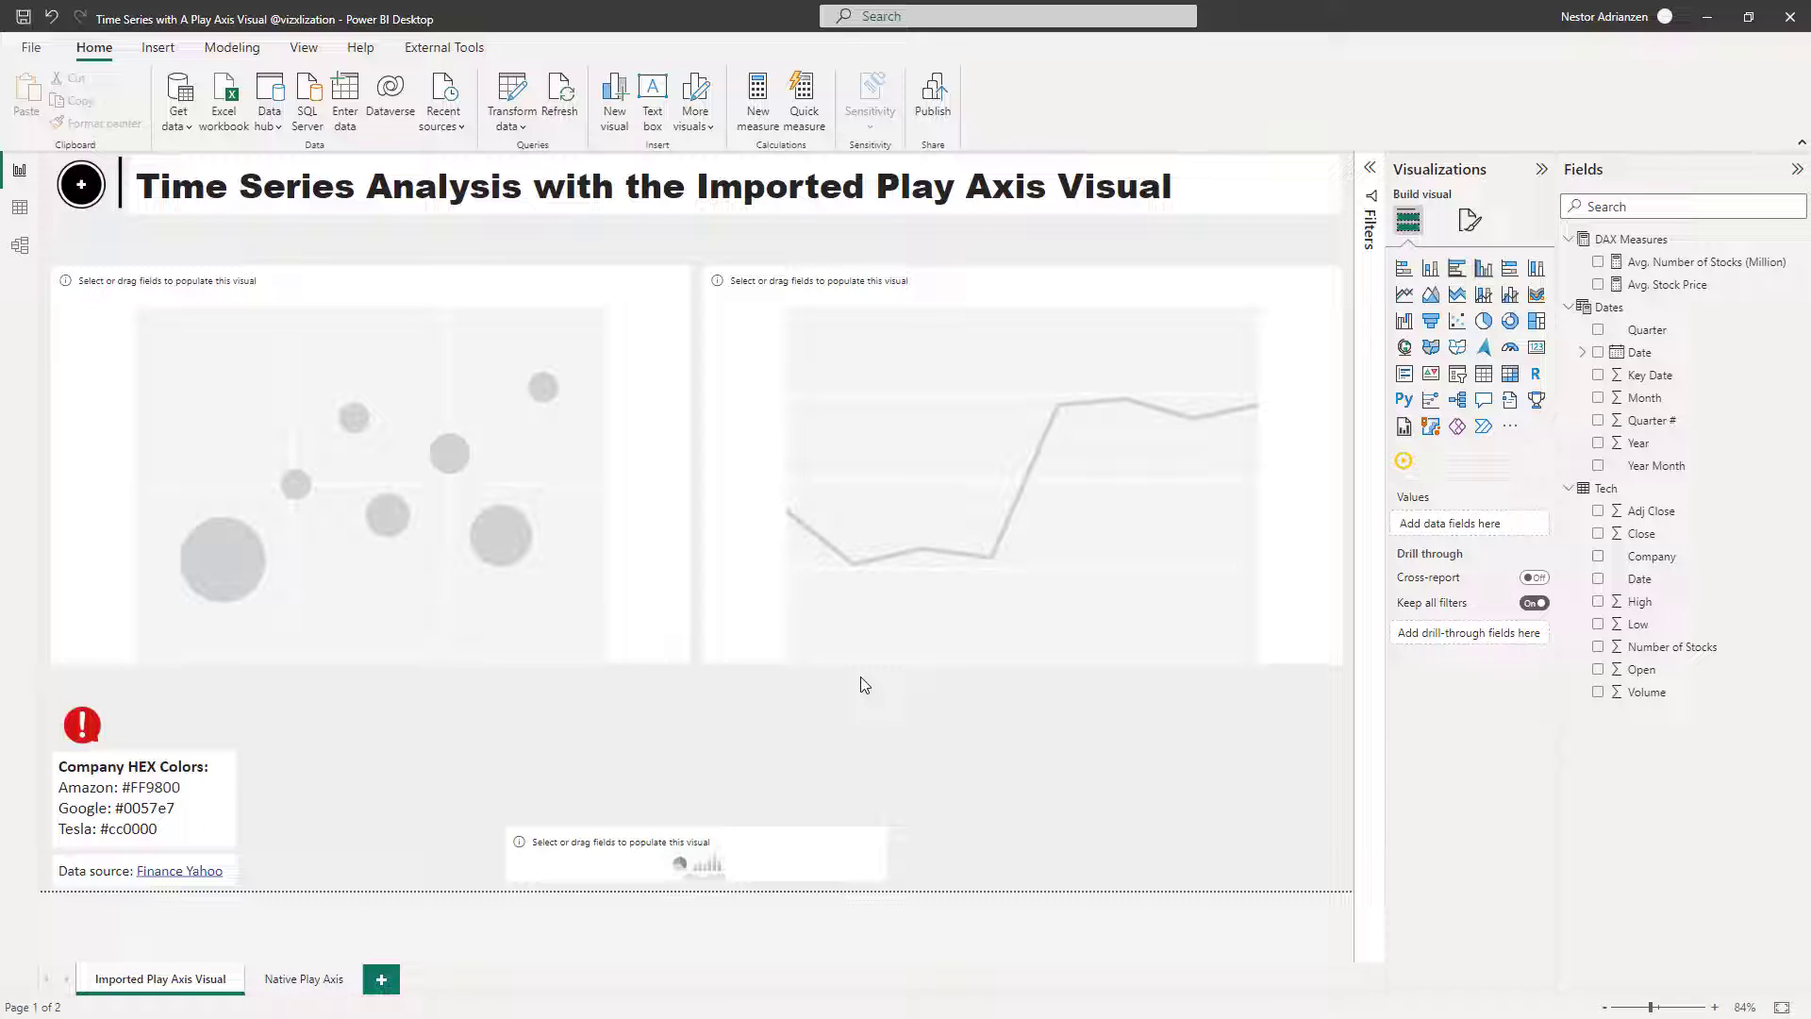
left_click(582, 288)
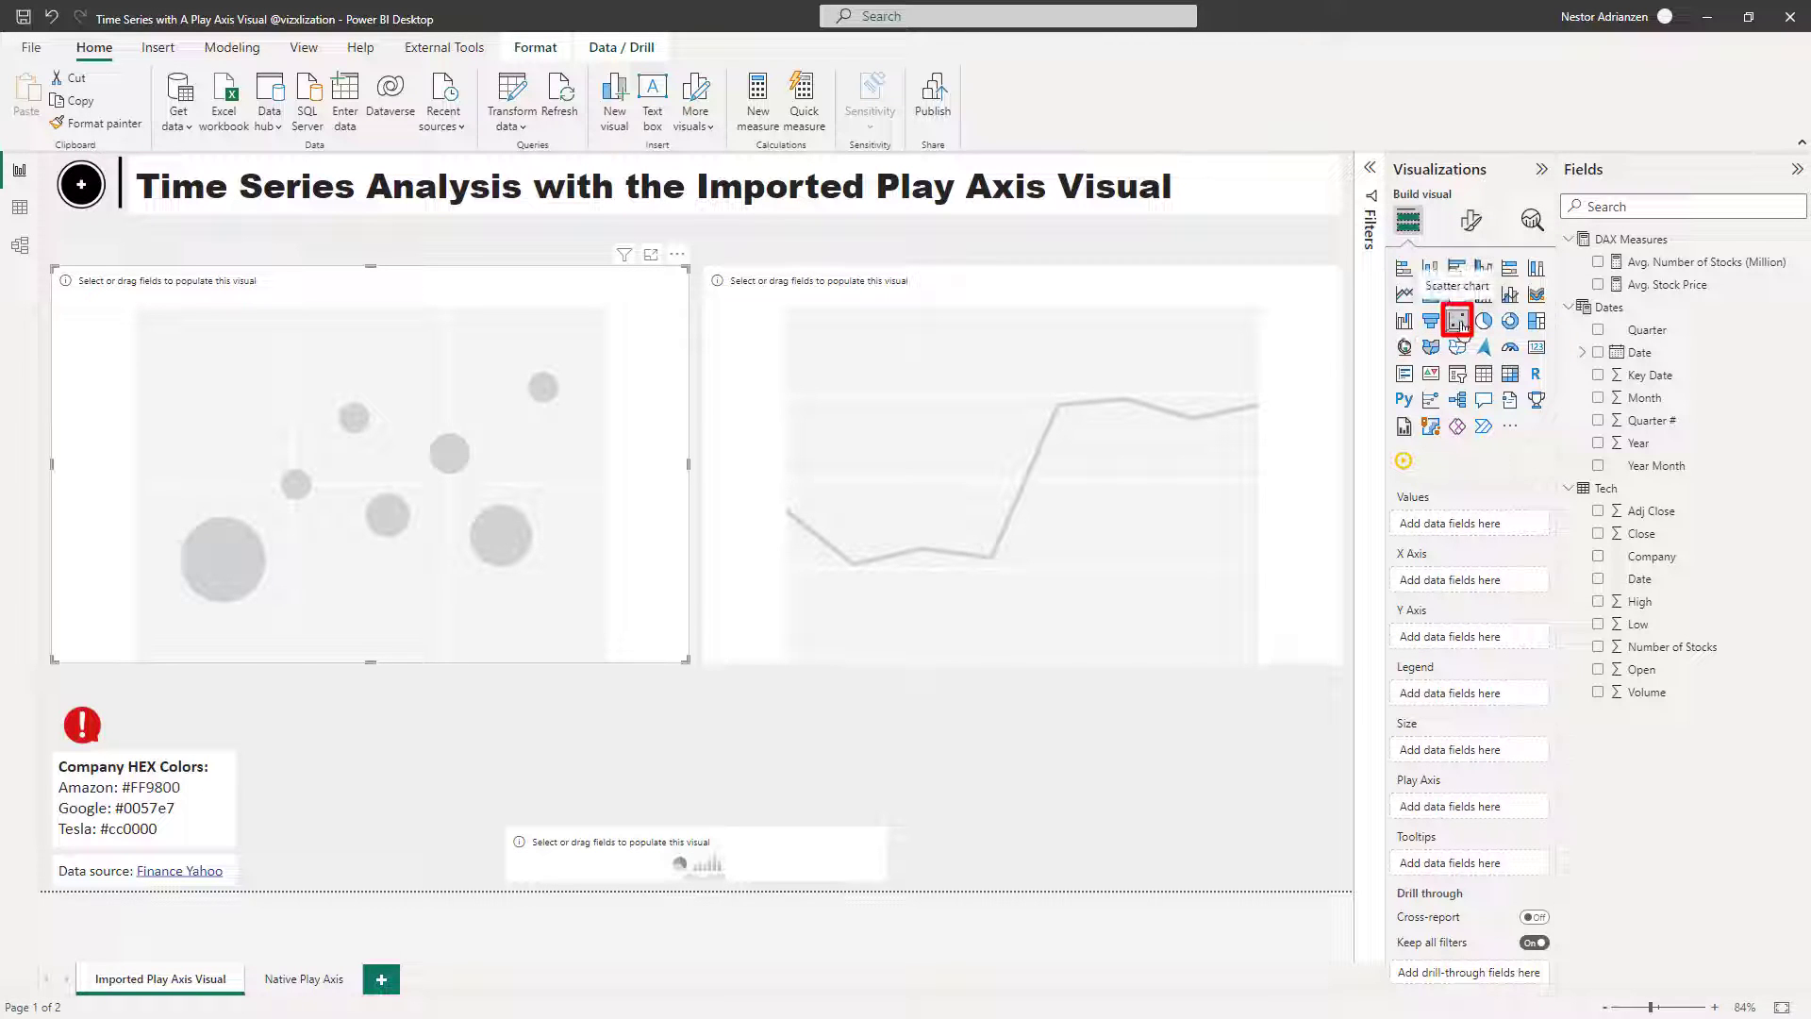
left_click(1125, 288)
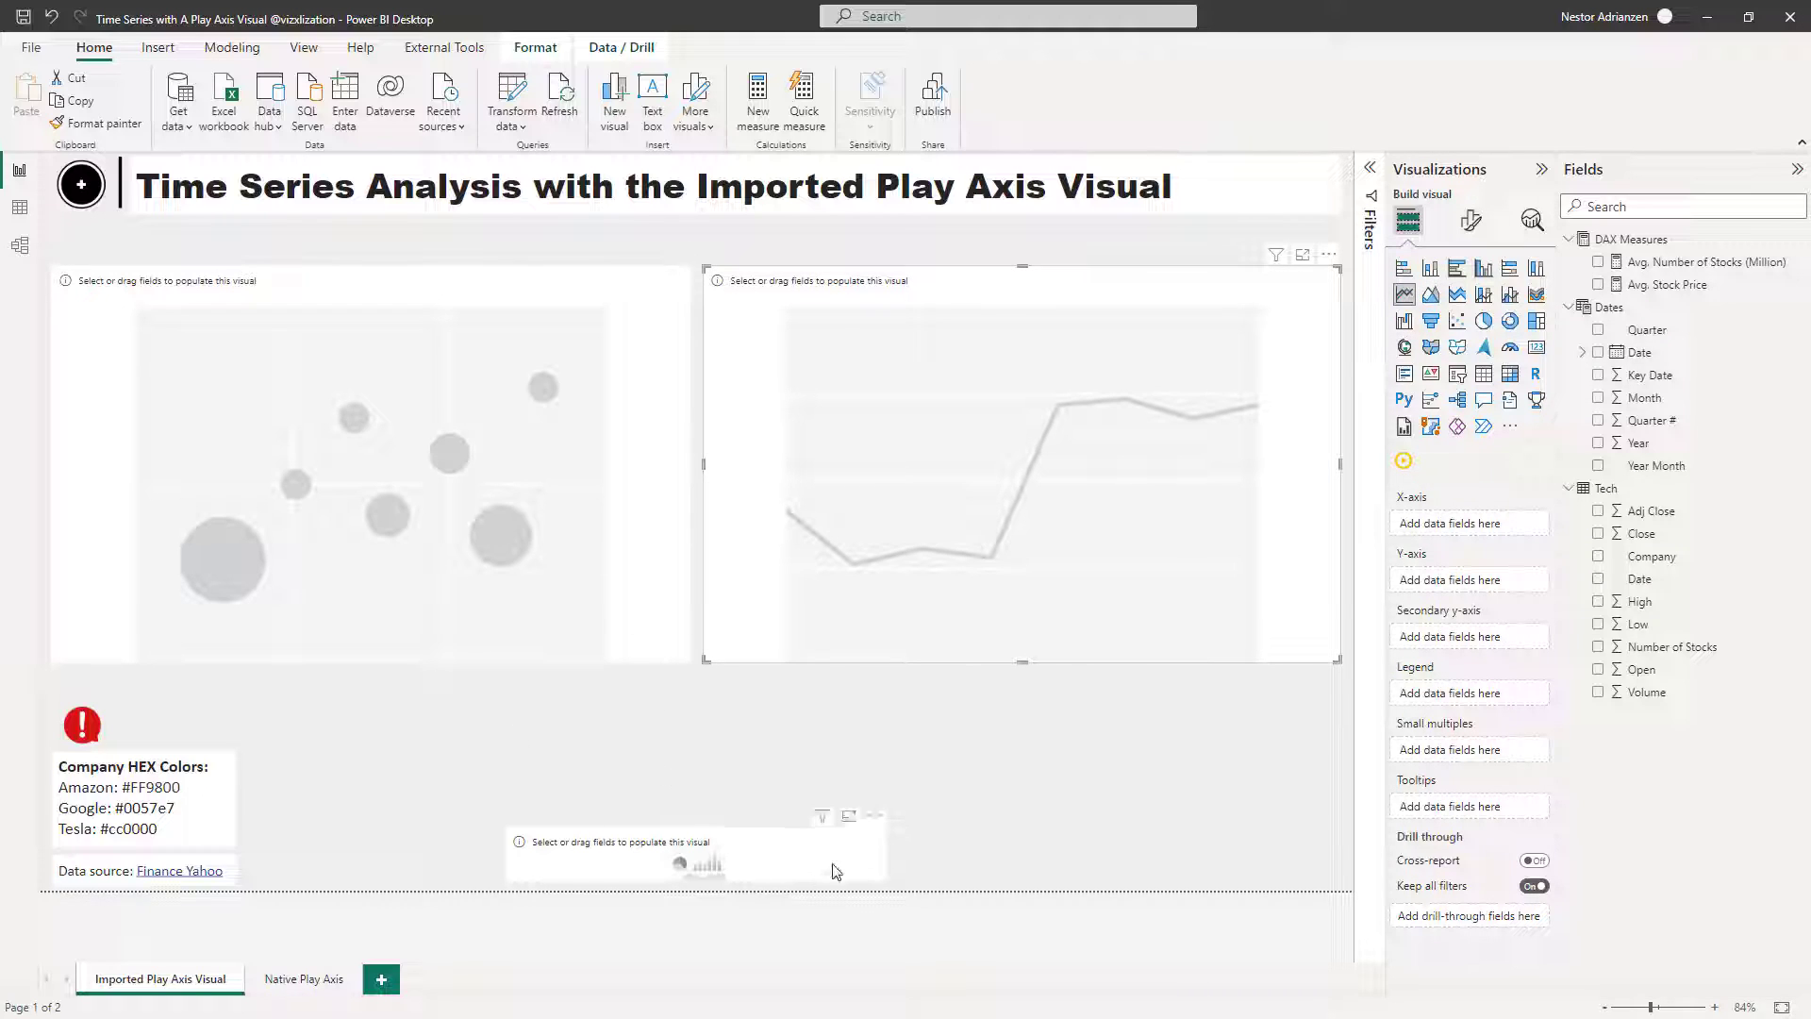
left_click(791, 839)
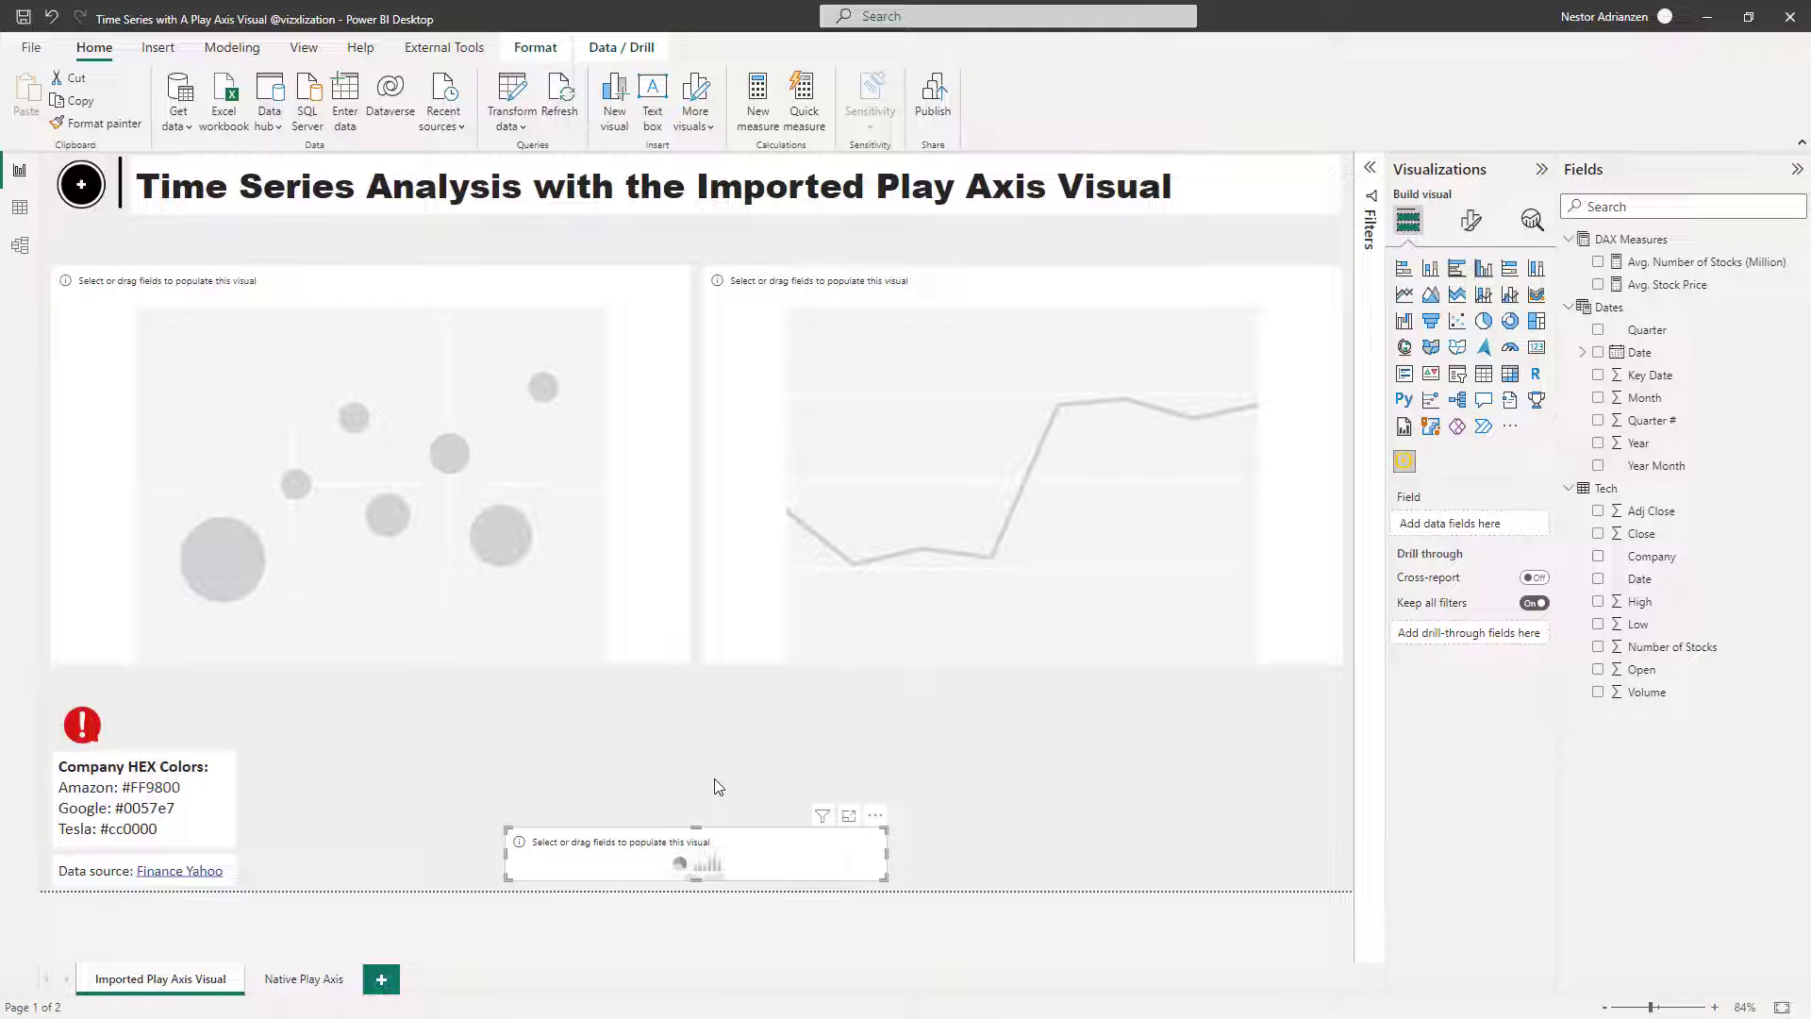
left_click(727, 733)
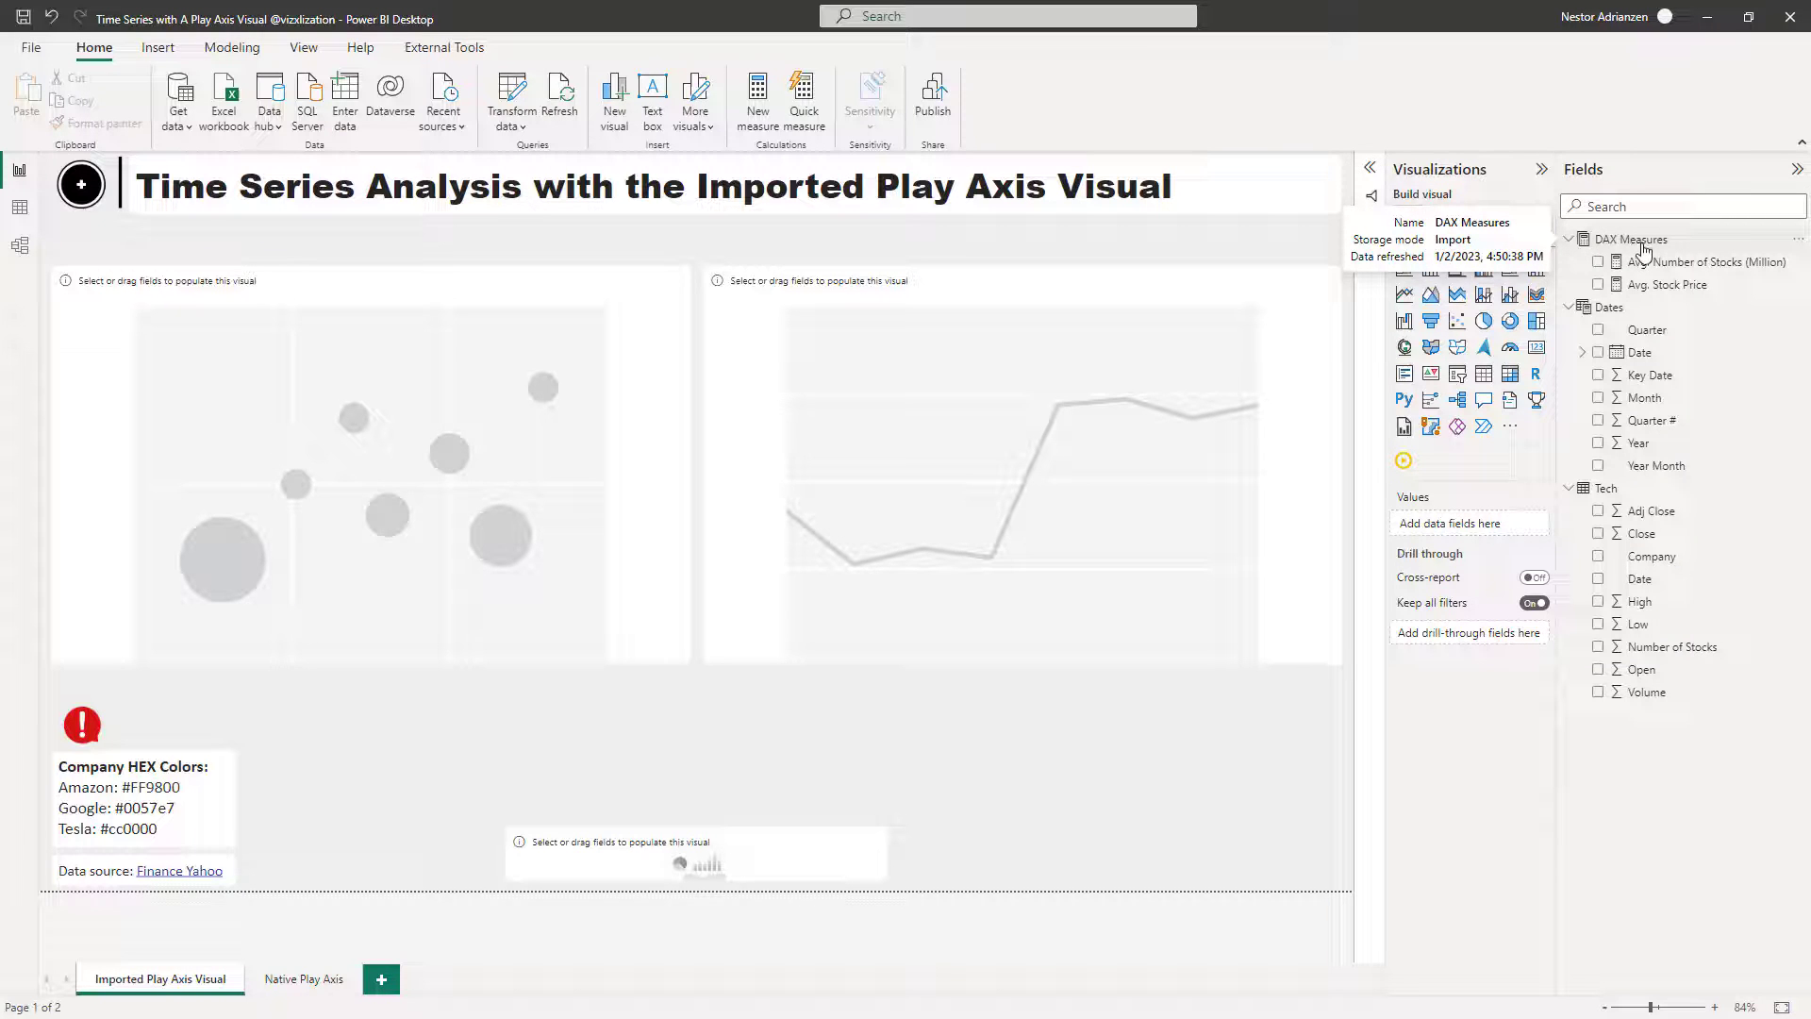
Examine the Avg. Stock Price and Avg. Number of Stocks (Million) measures, plus the Dates and Tech tables.
left_click(1660, 286)
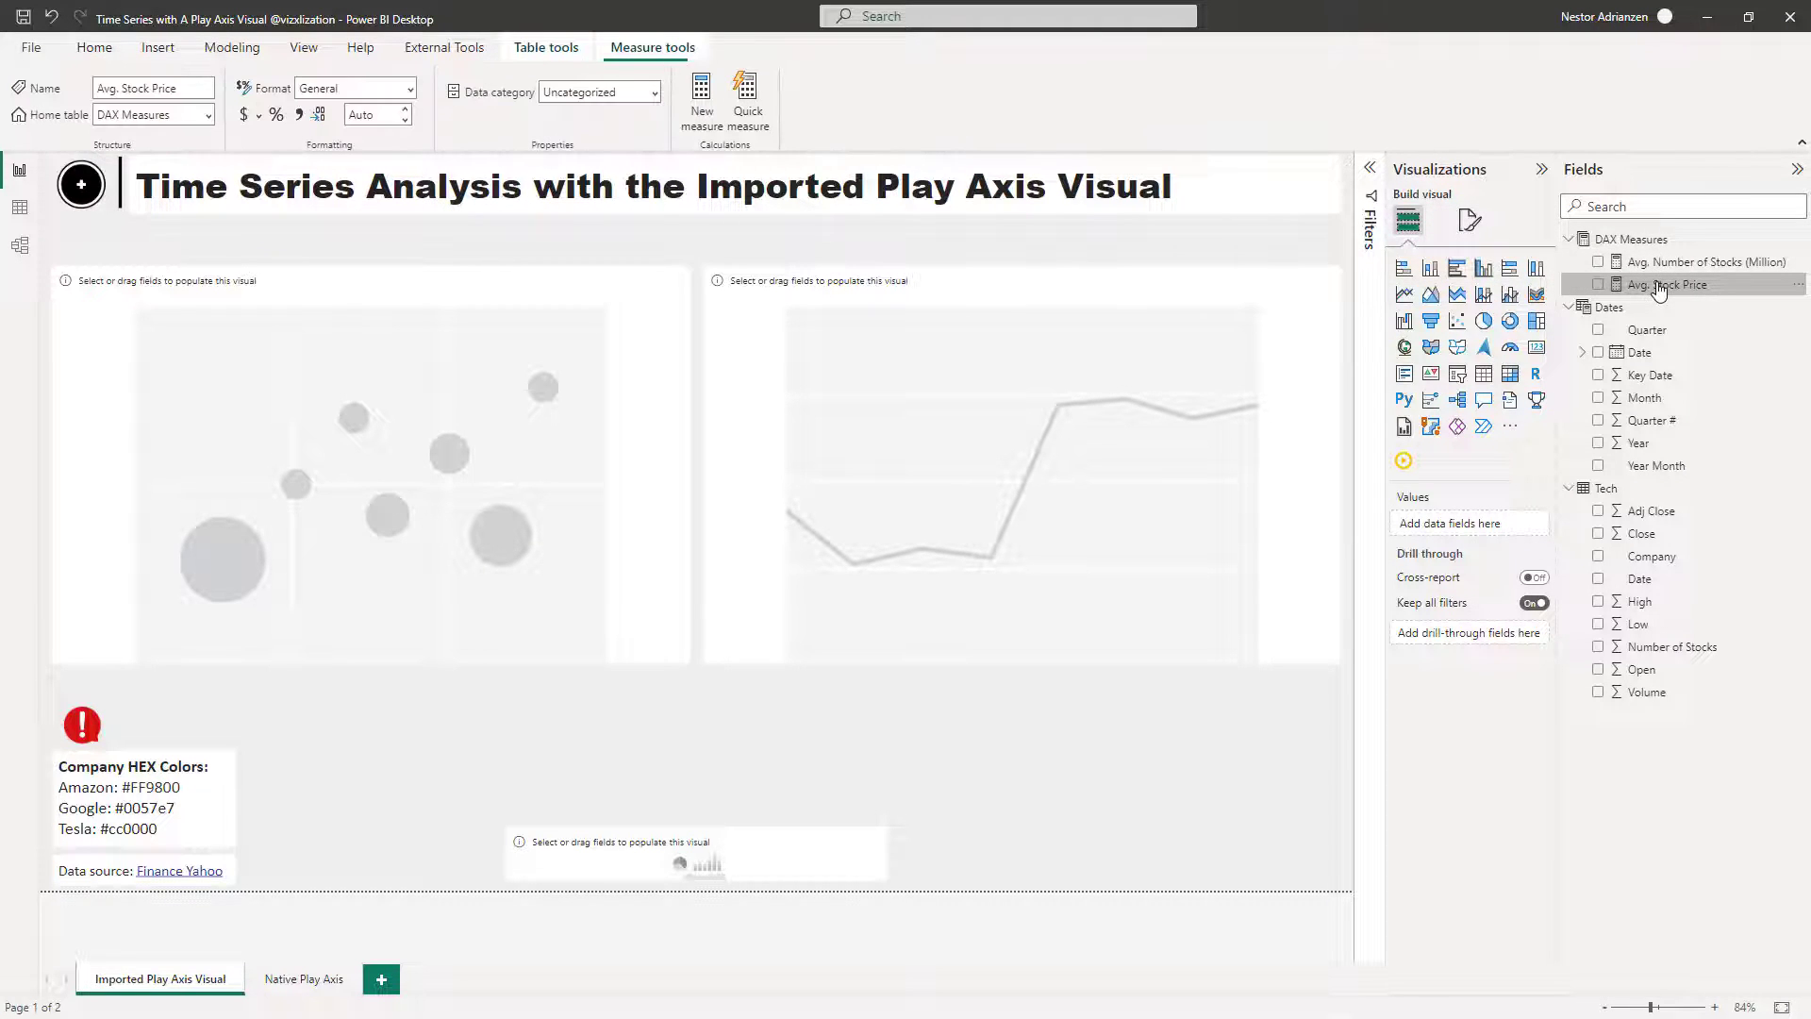
left_click(1696, 264)
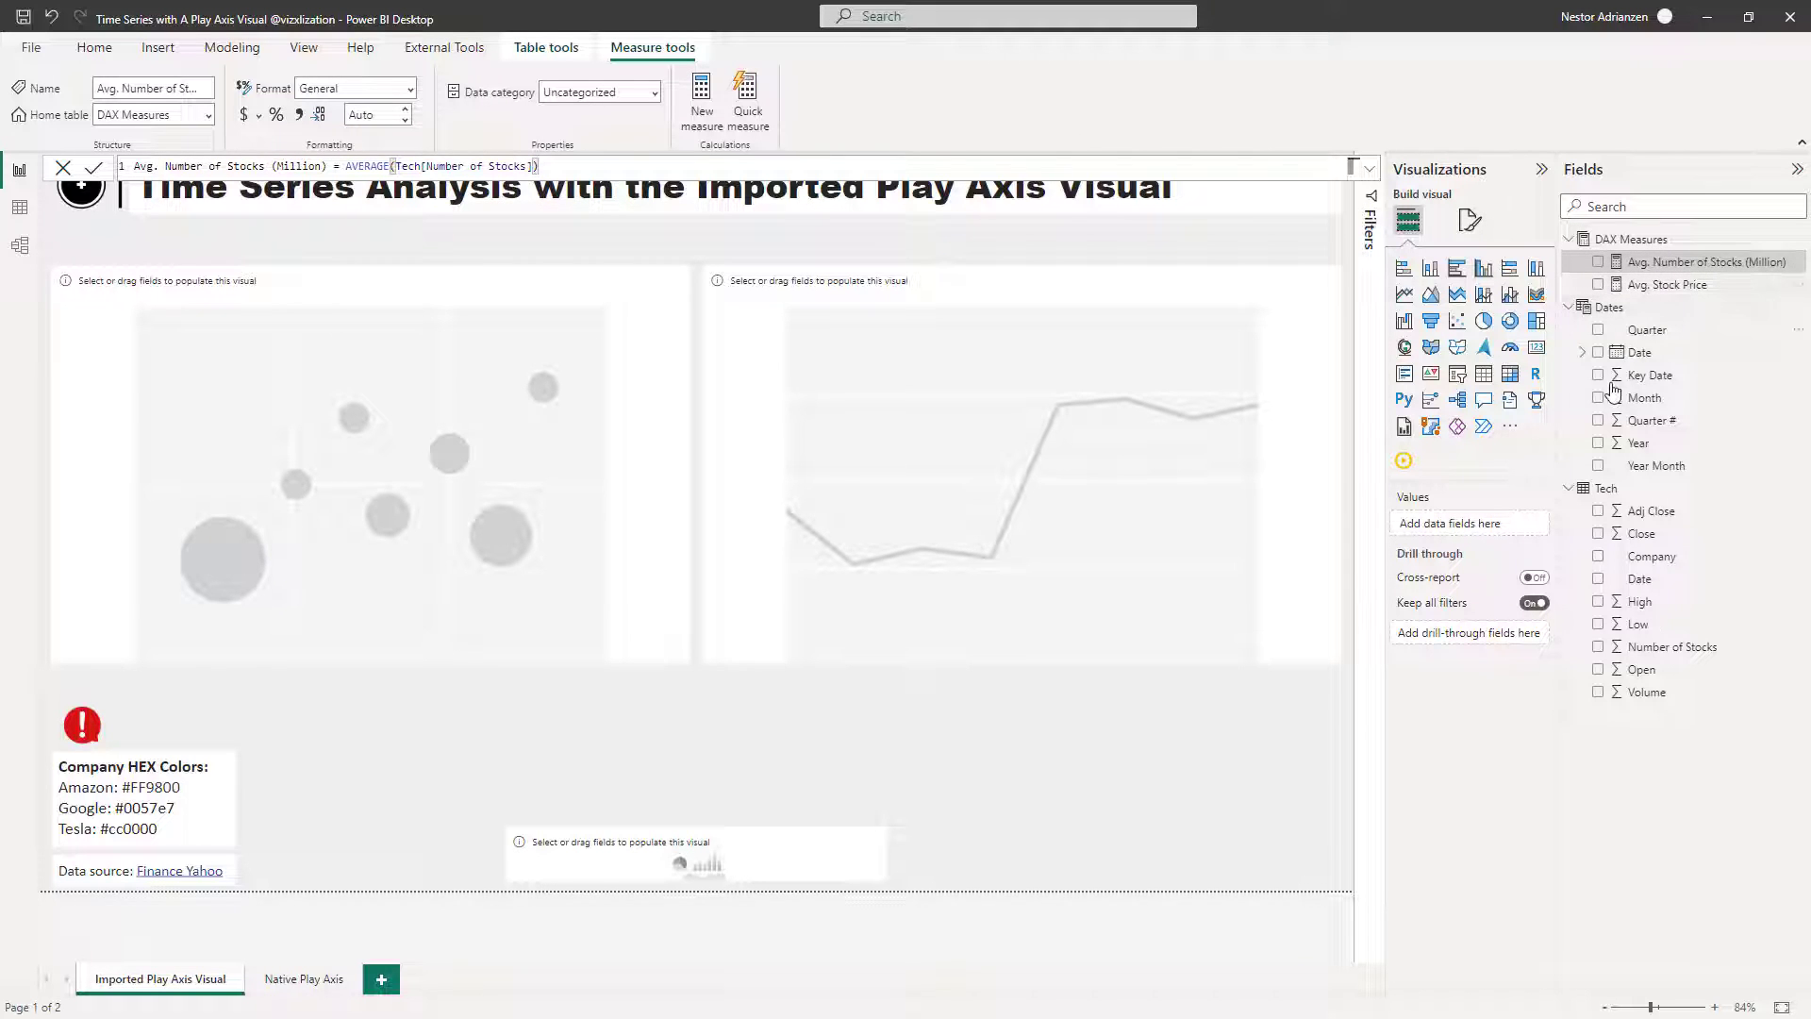
left_click(1613, 309)
left_click(1606, 488)
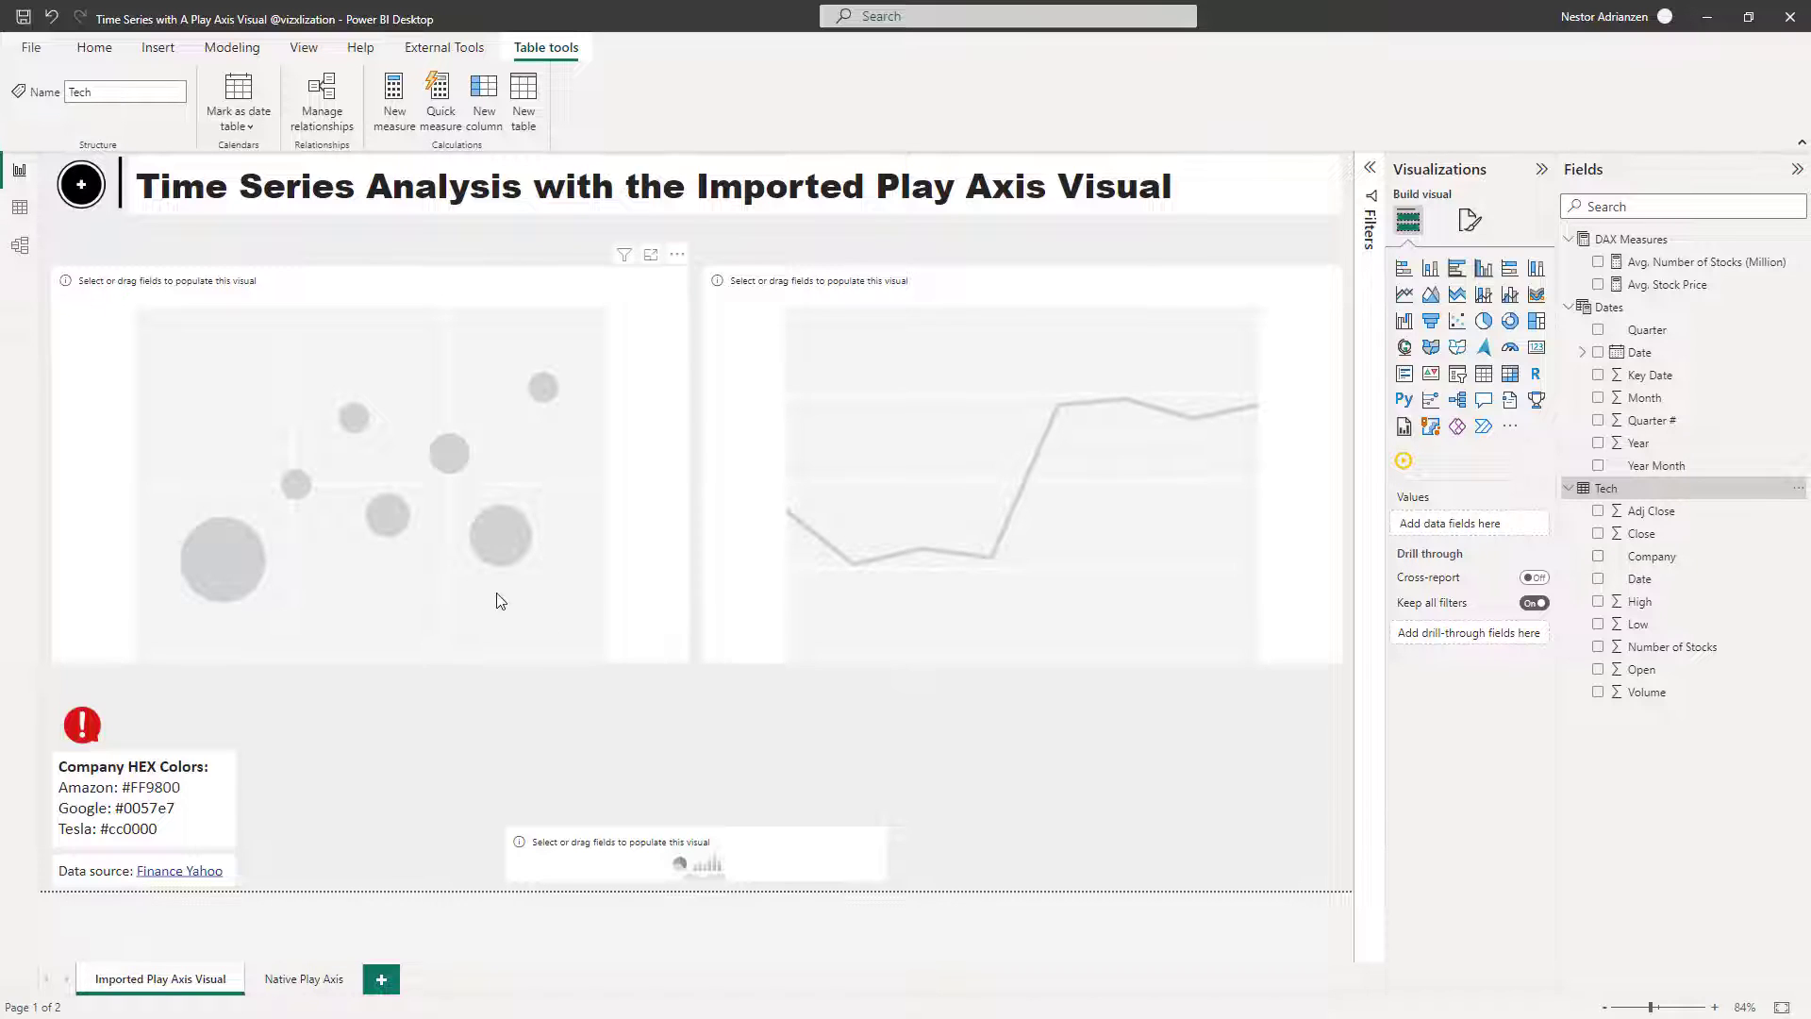
Populate the scatter chart: Avg. Number of Stocks (Million) as X, Avg. Stock Price as Y and size, Company as legend, Volume as values.
left_click(485, 288)
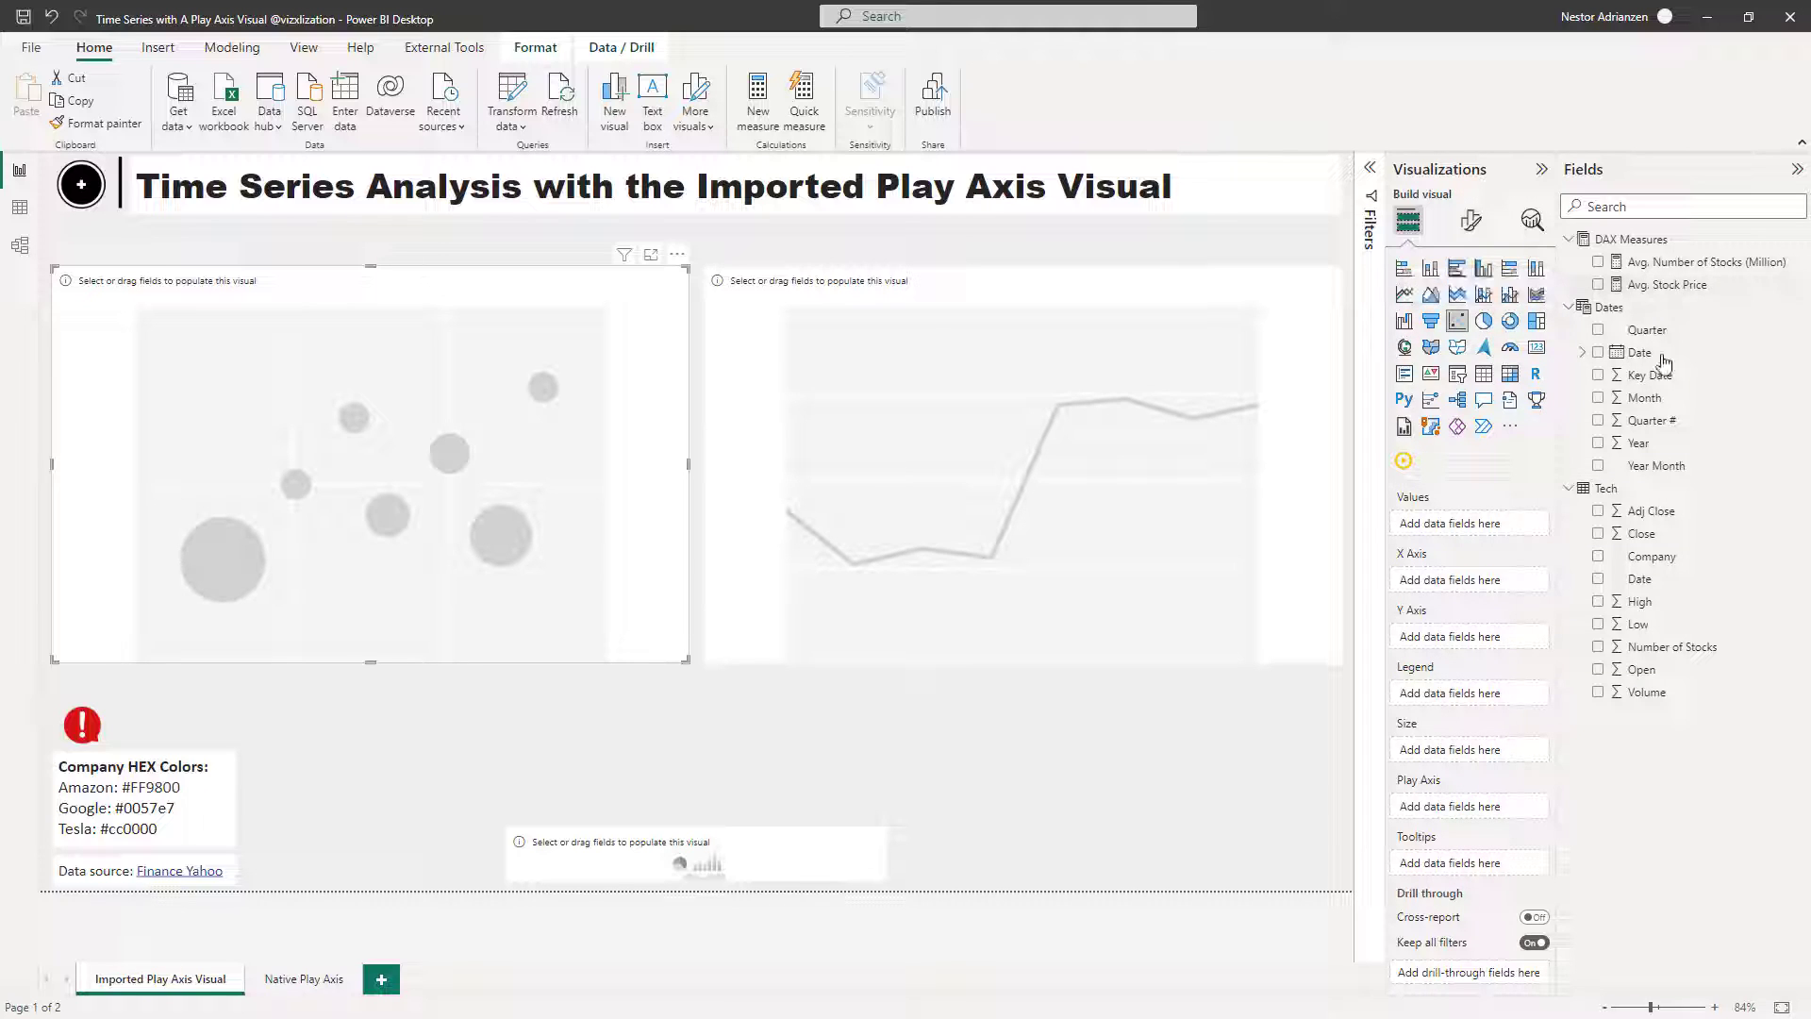
left_click_drag(1706, 267, 1500, 581)
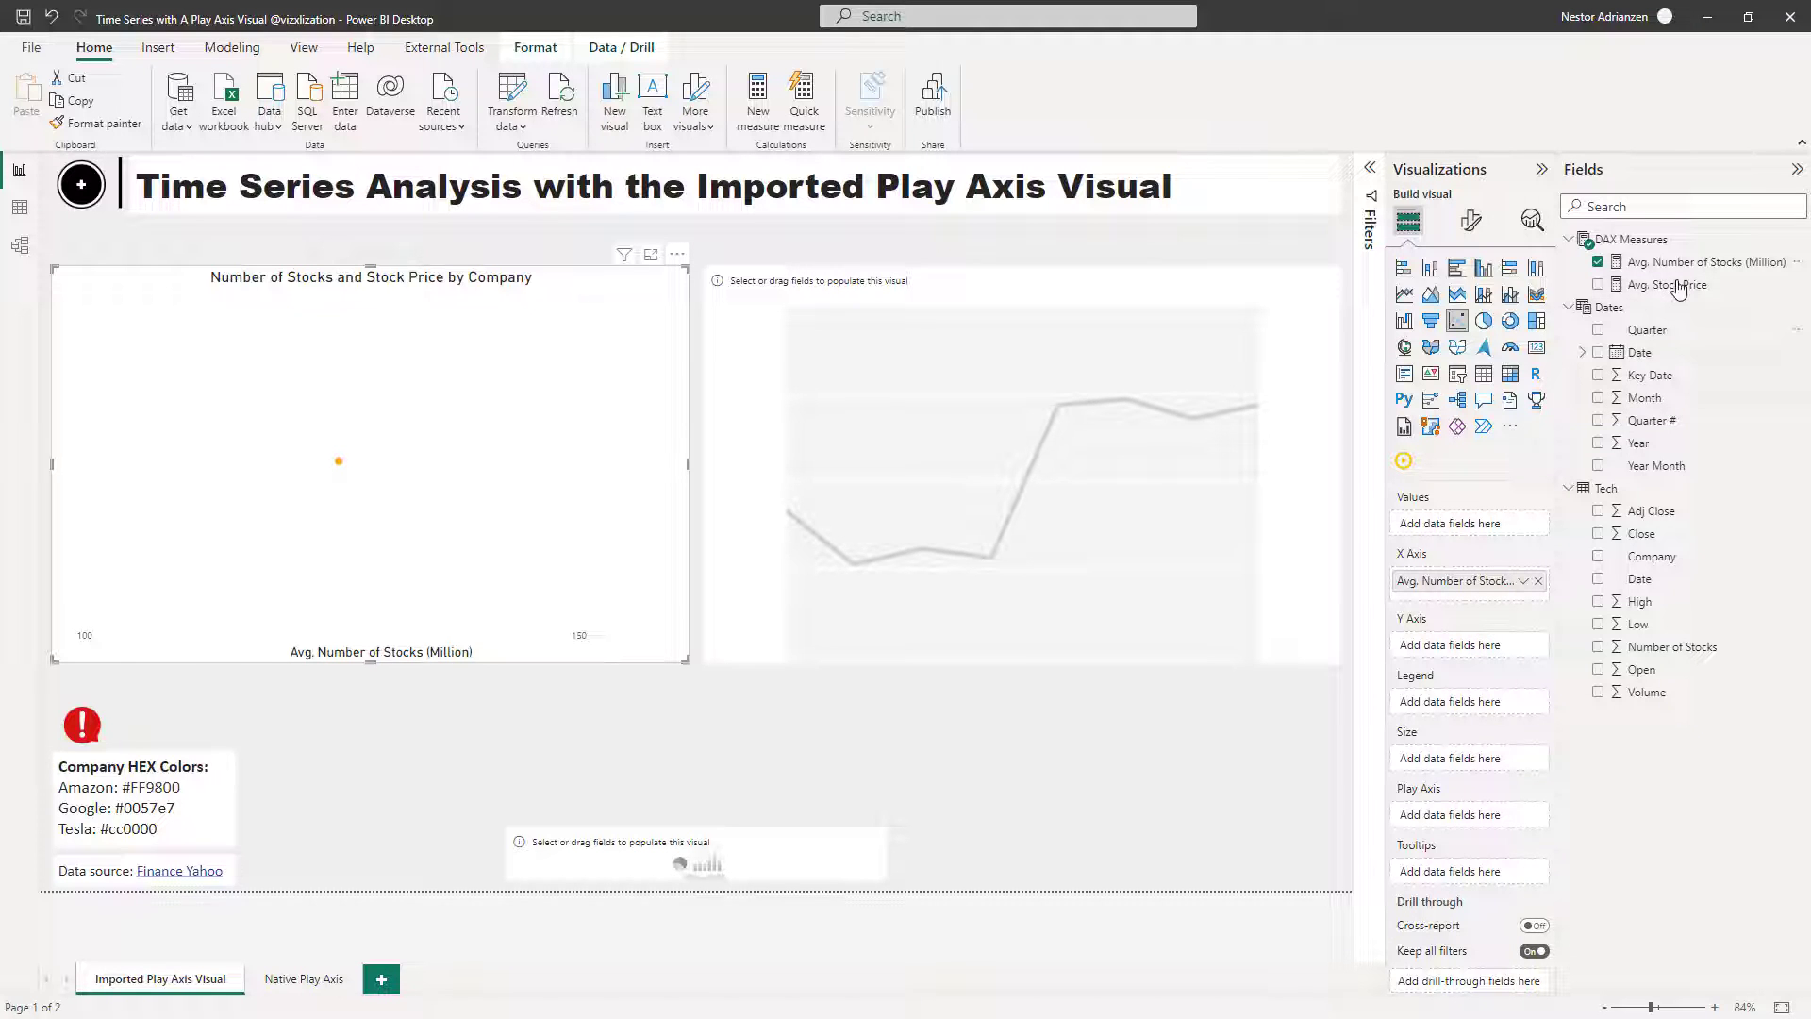
left_click_drag(1663, 285, 1494, 644)
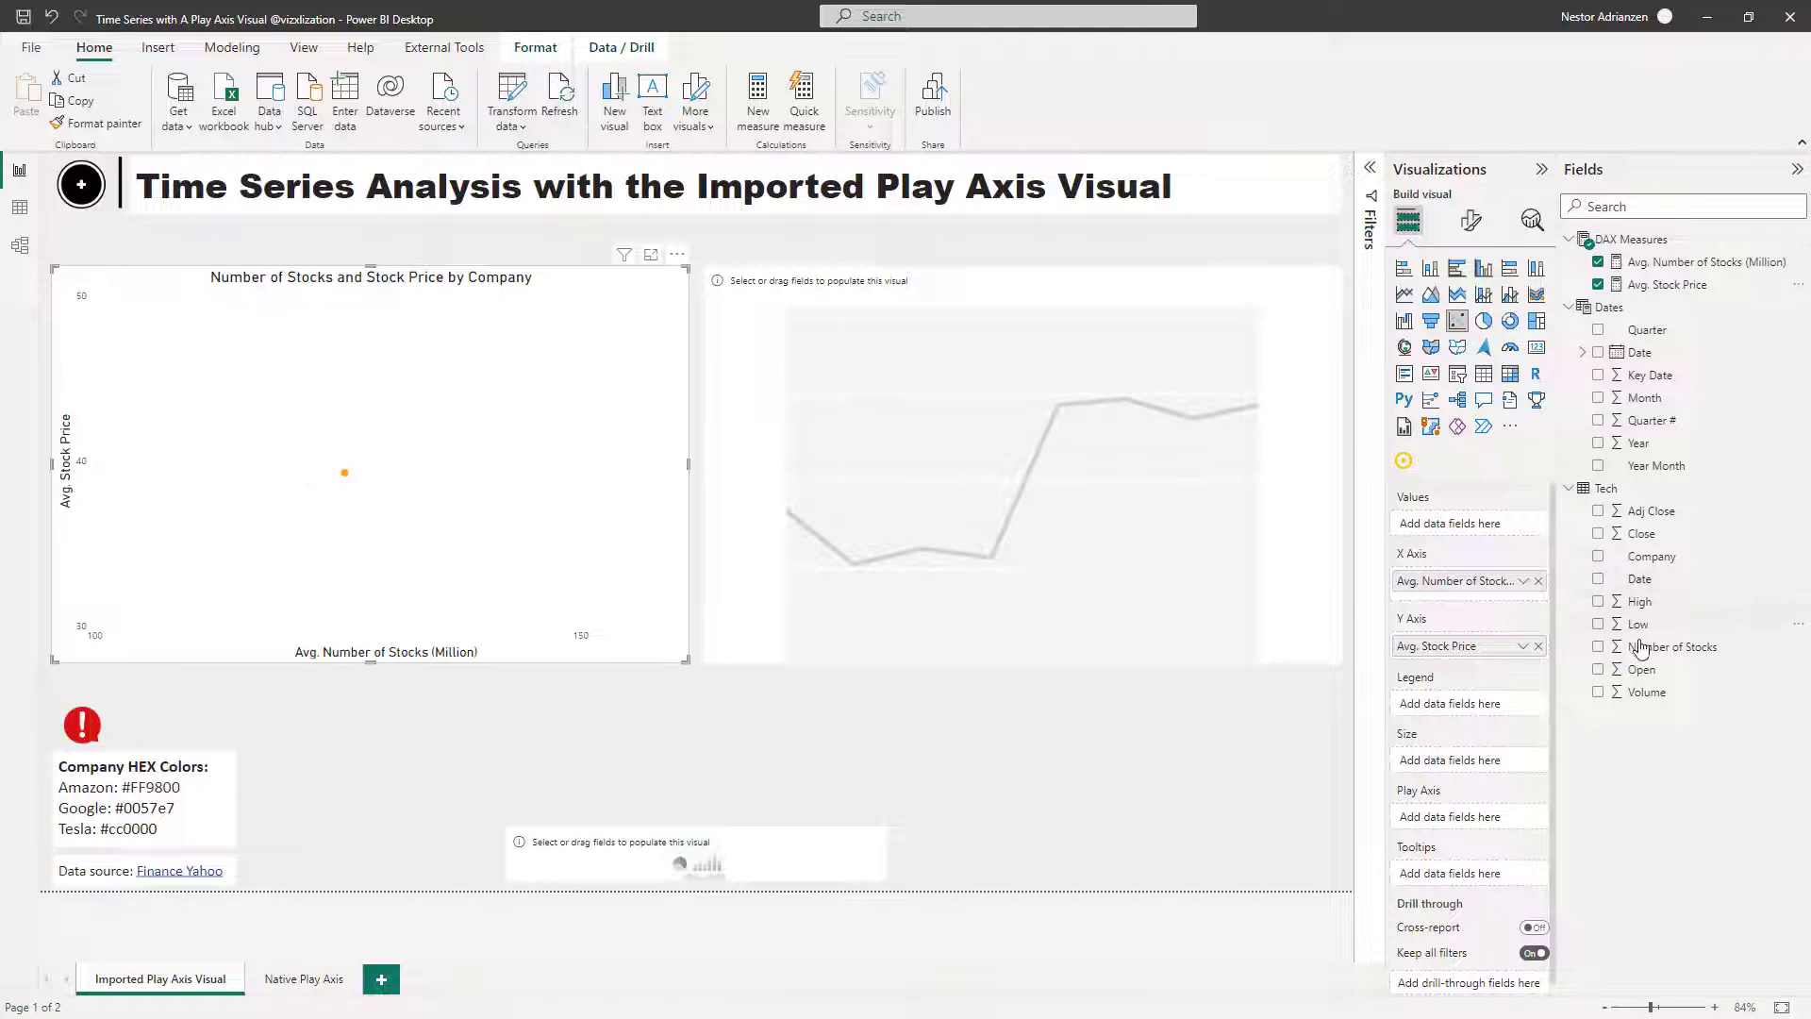
left_click_drag(1663, 564, 1465, 709)
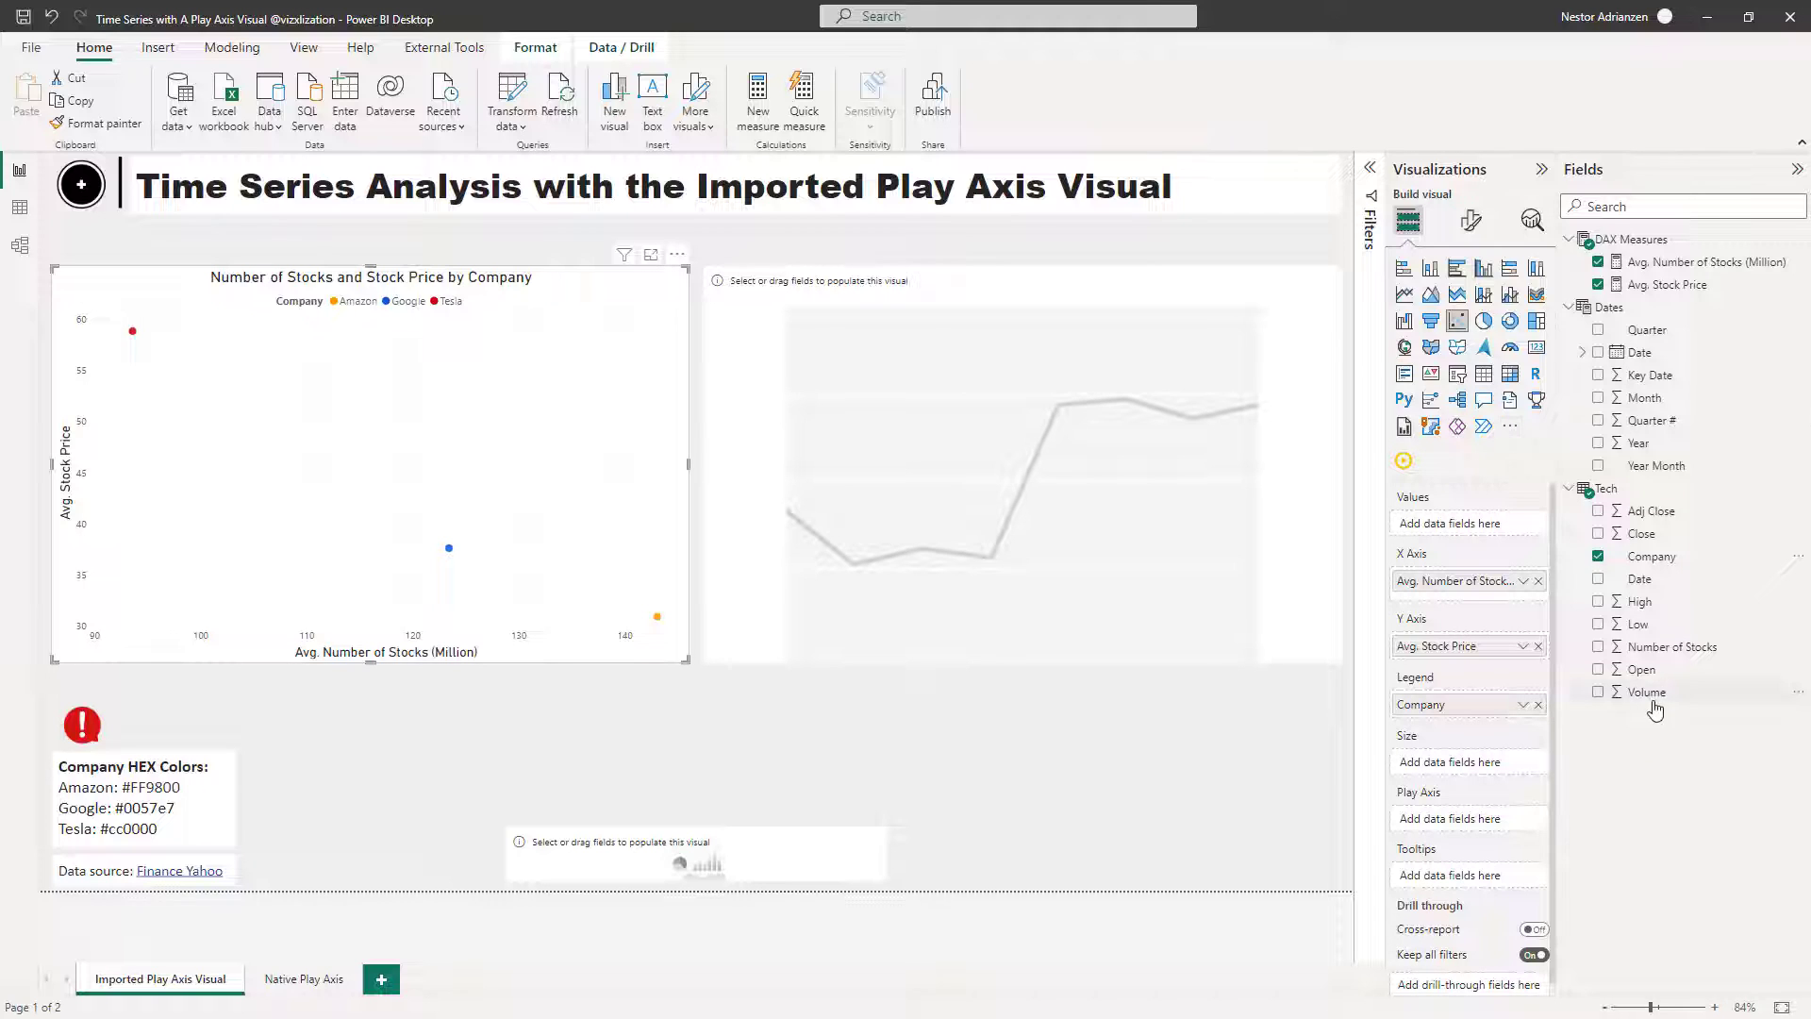
left_click_drag(1661, 706, 1468, 531)
left_click_drag(1469, 533, 1473, 526)
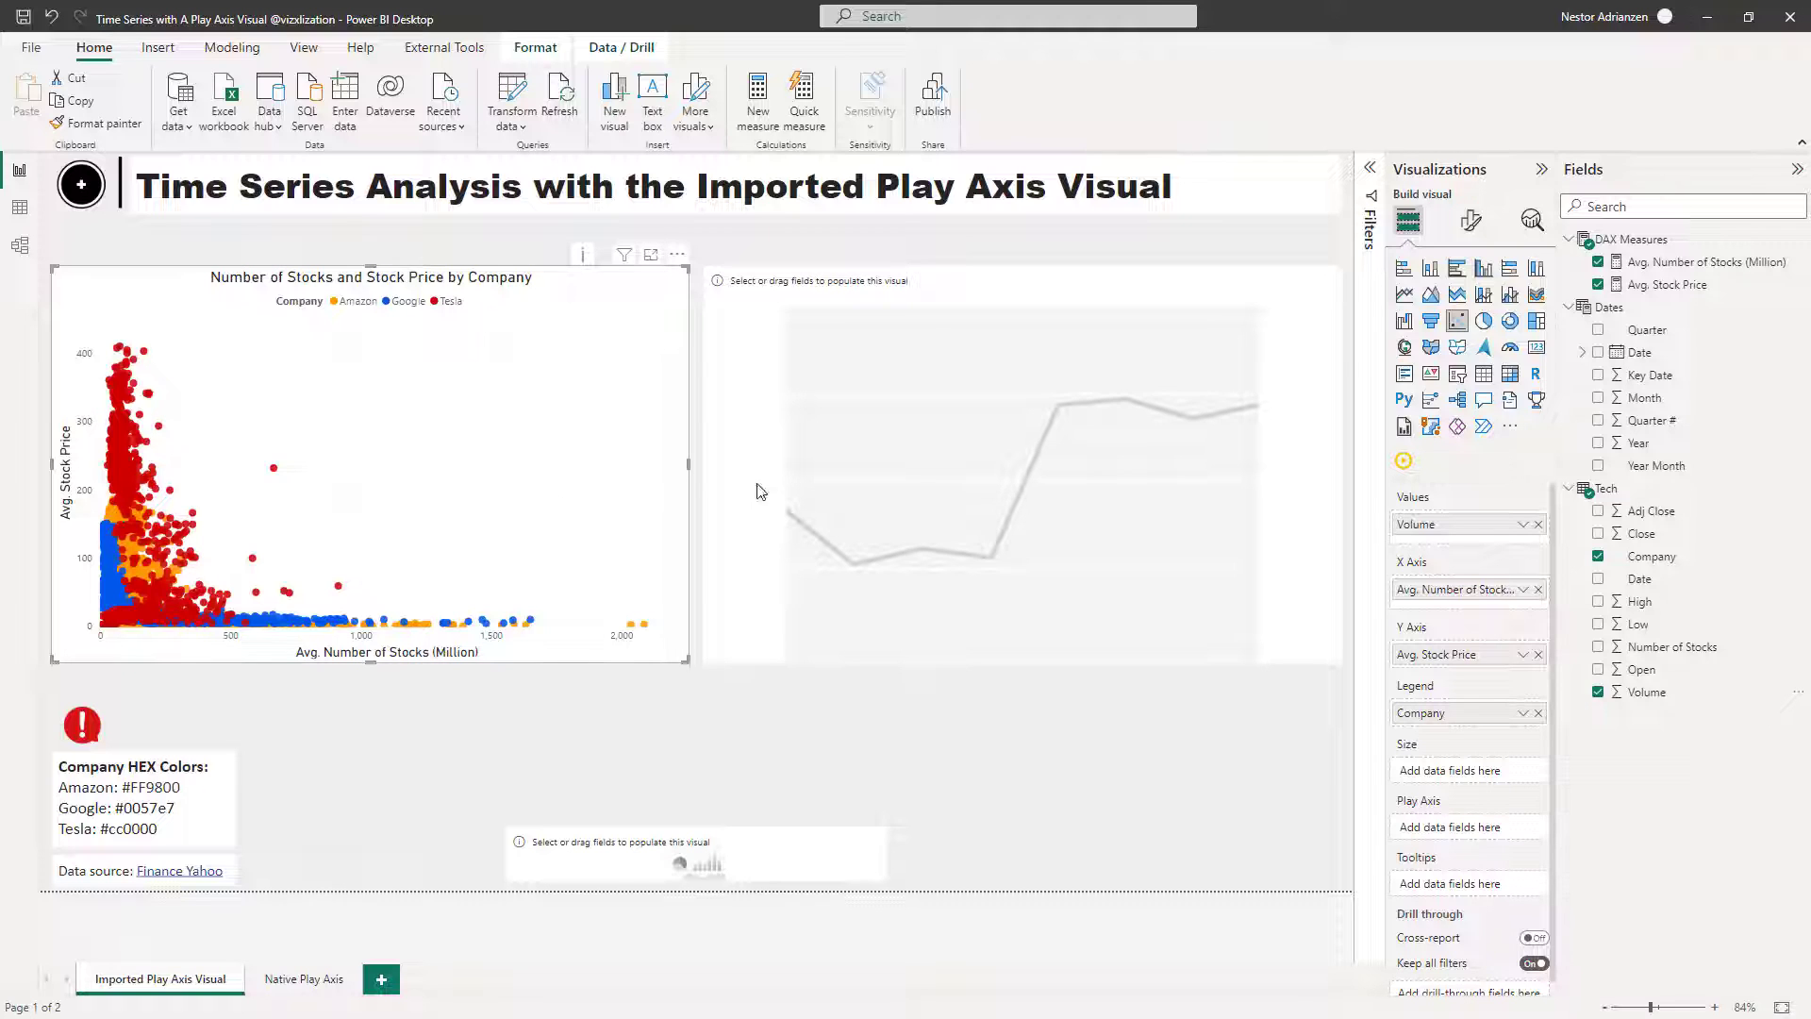
left_click_drag(1688, 295, 1468, 780)
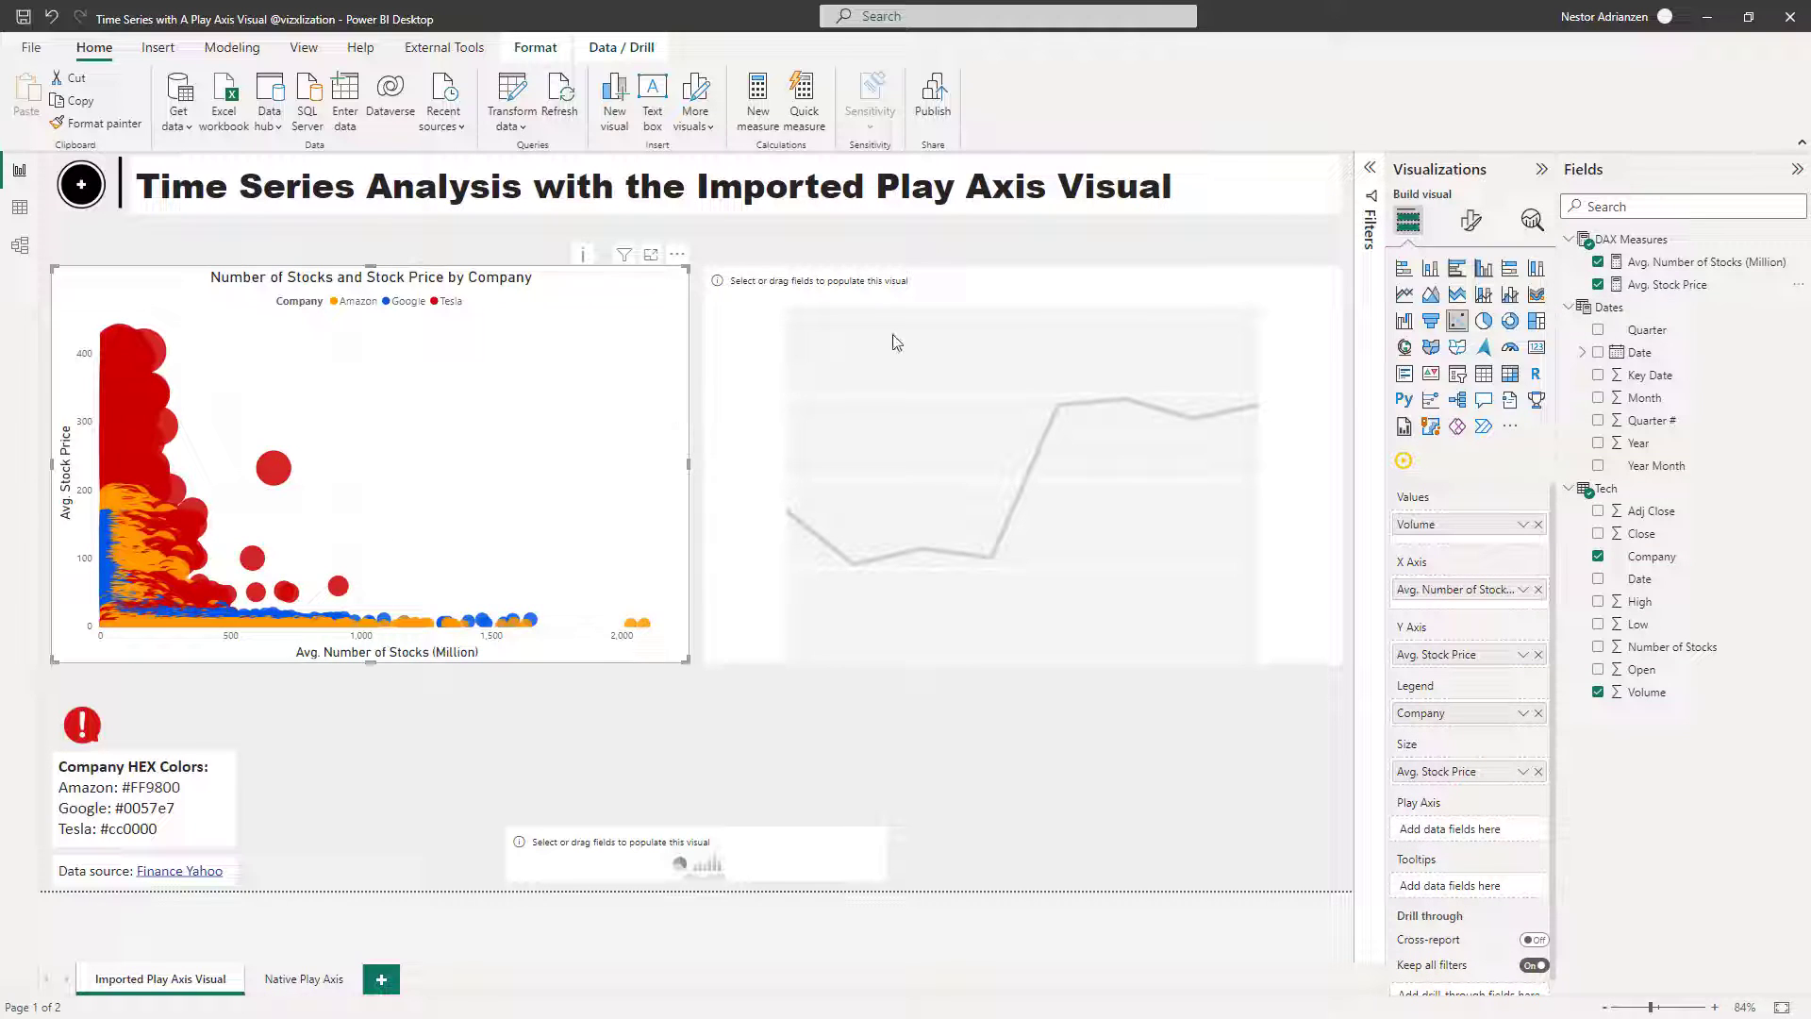
Populate the empty line chart with Year Month on the X-axis, Avg. Stock Price on the Y-axis and Company as legend.
left_click(960, 293)
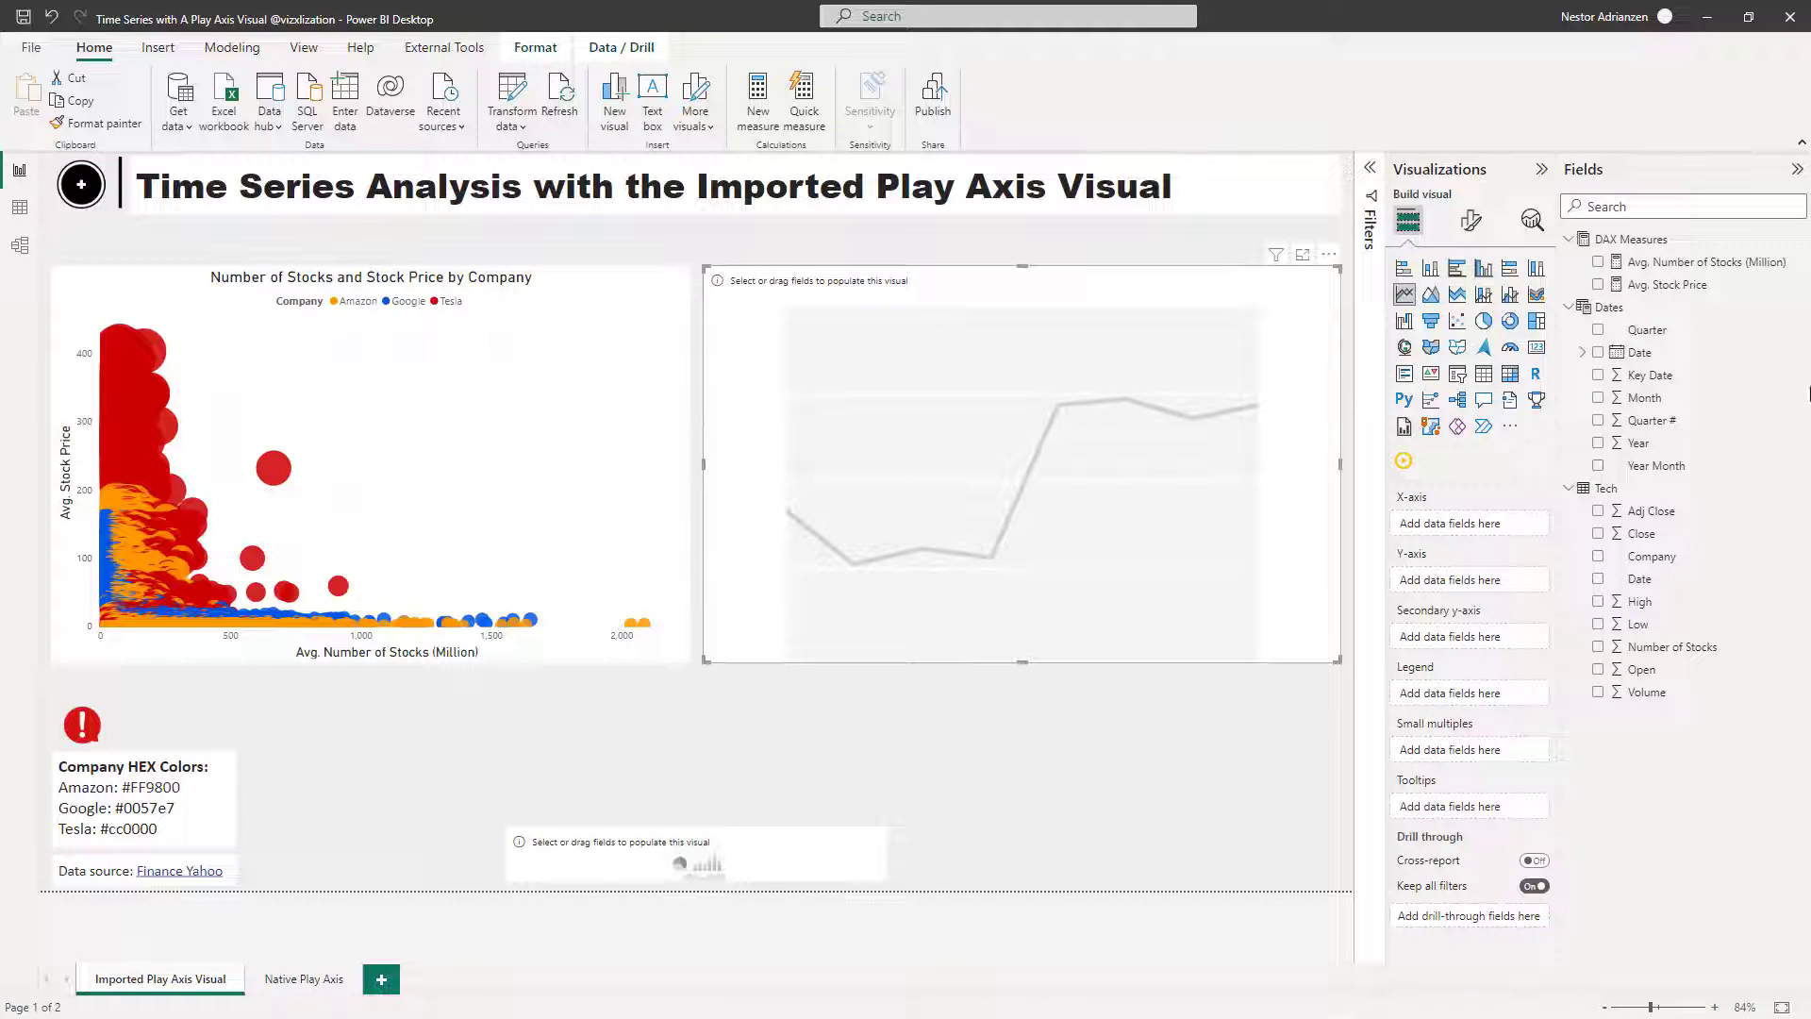
left_click_drag(1665, 474, 1481, 529)
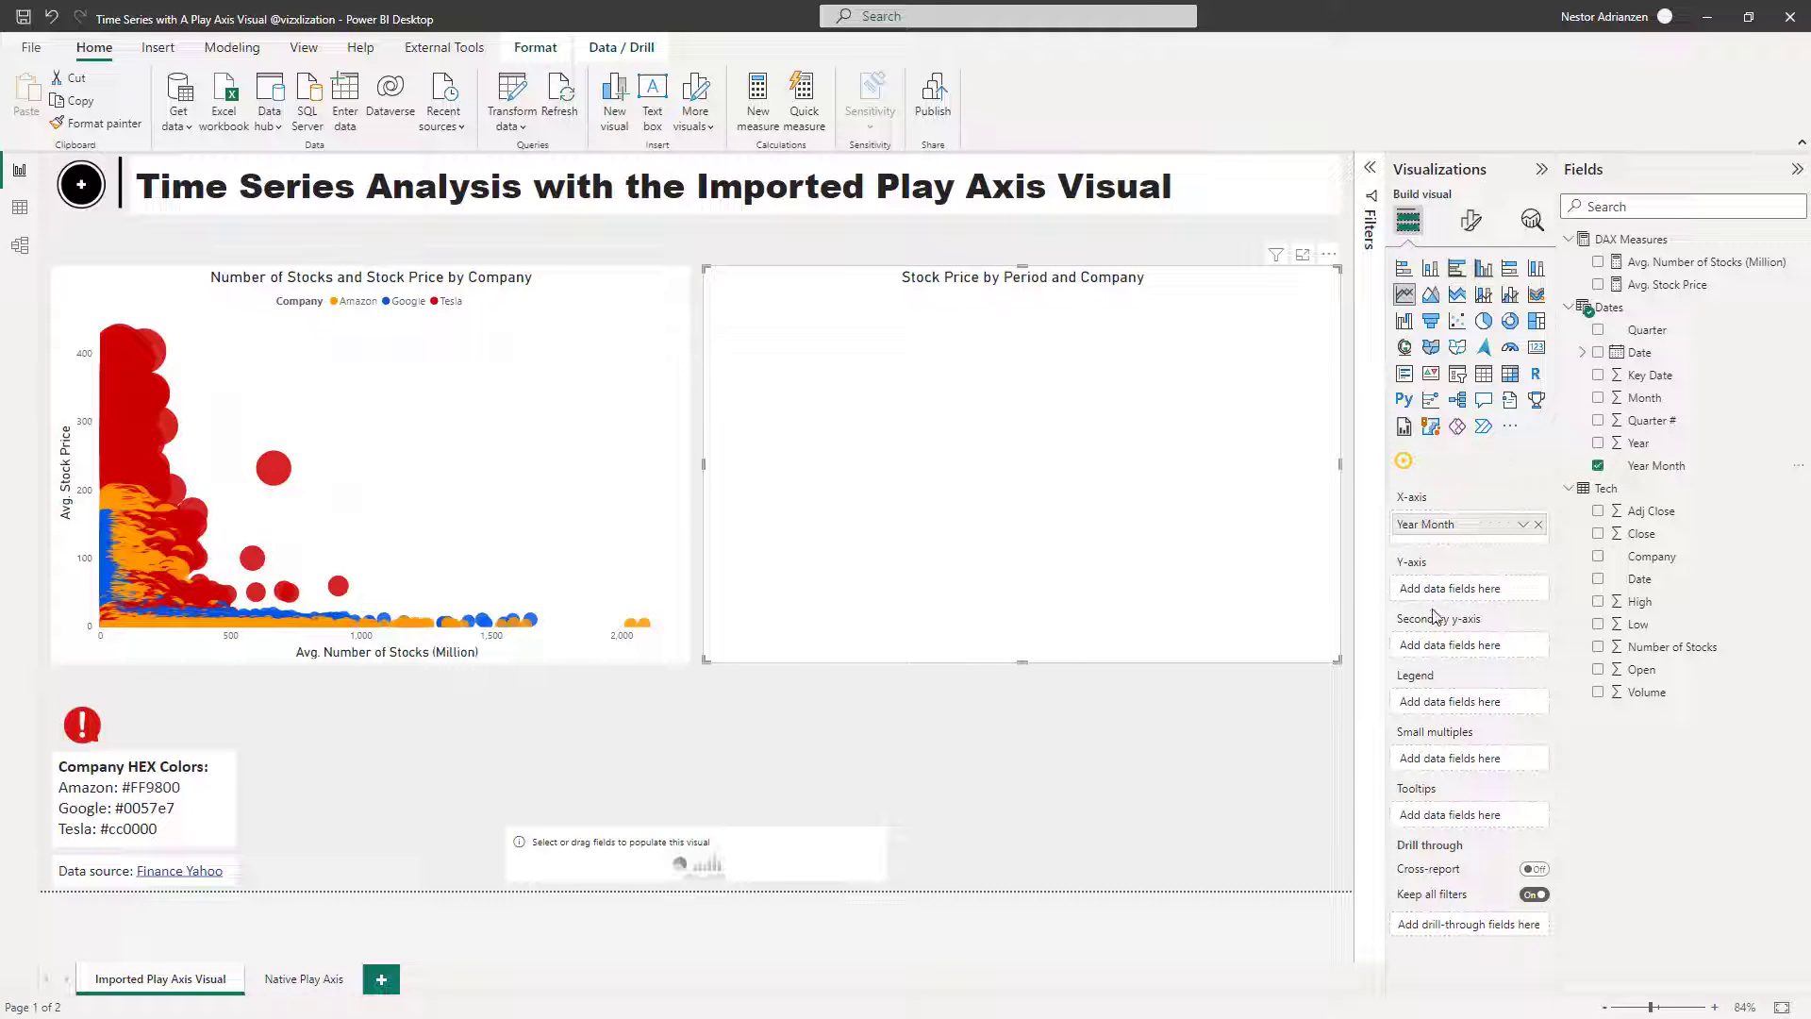
mouse_move(1665, 285)
left_mouse_down()
mouse_move(1479, 611)
mouse_move(1470, 591)
left_mouse_up()
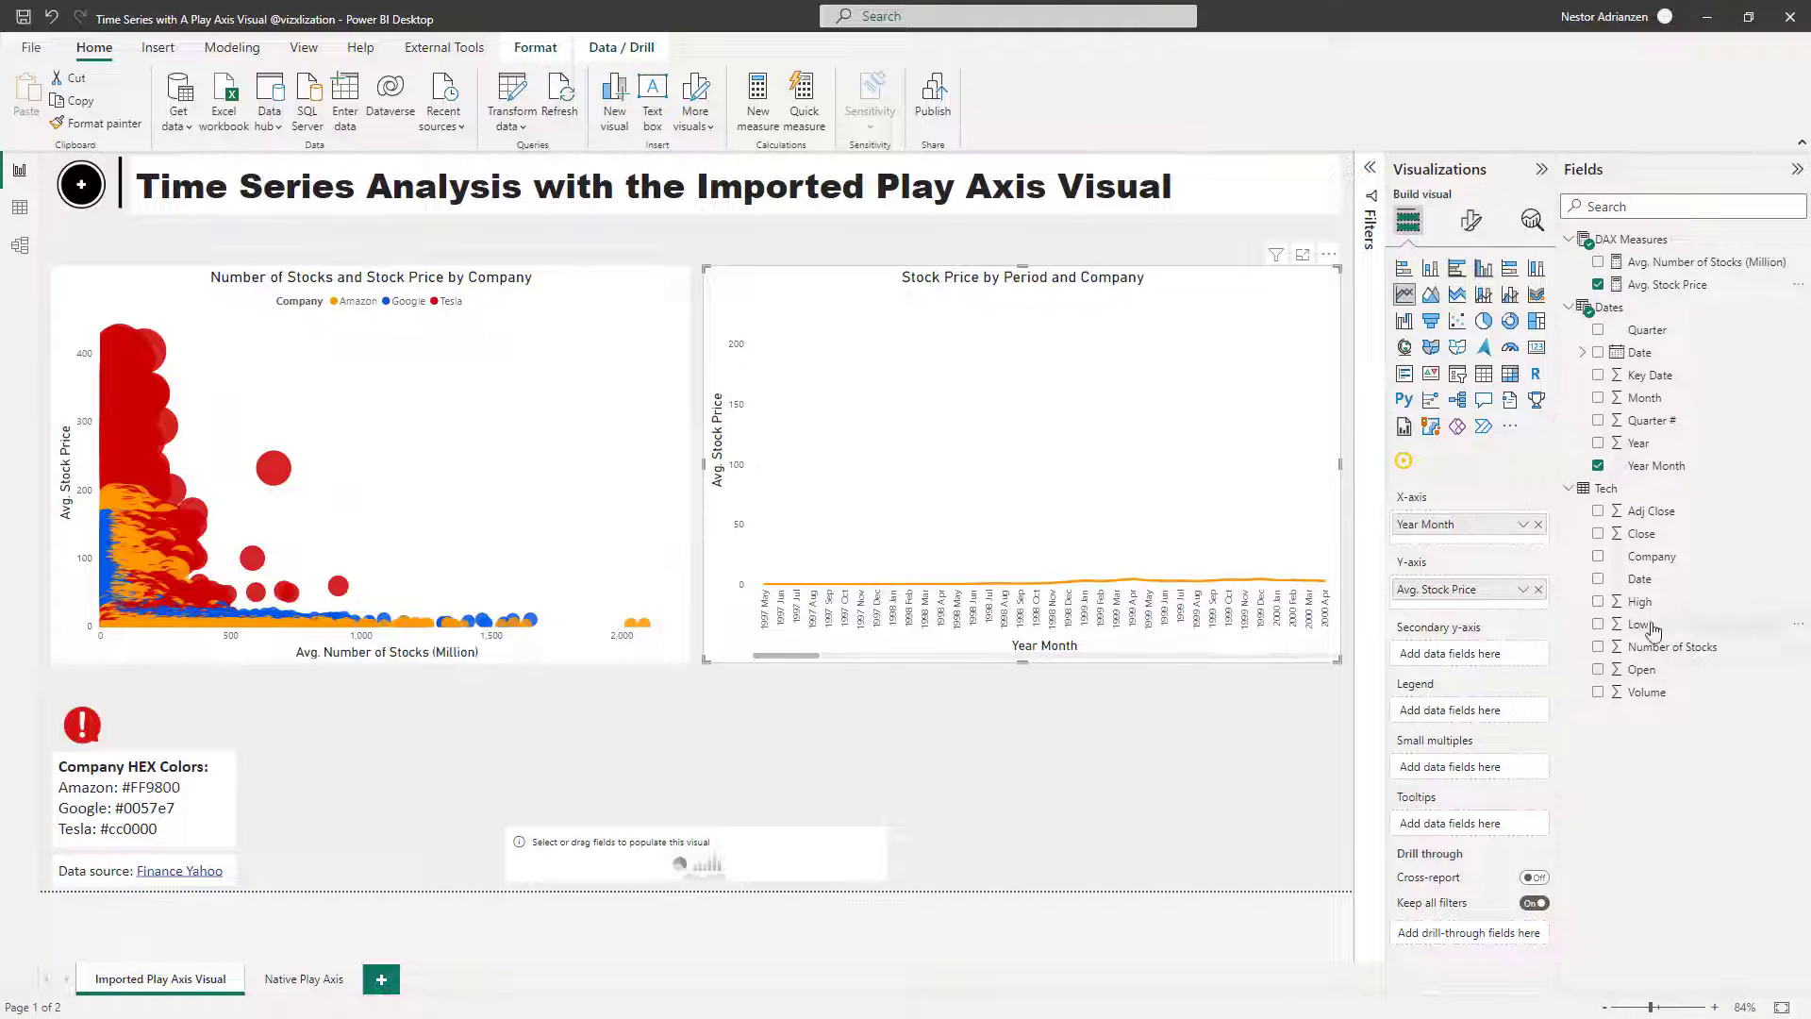
left_click_drag(1663, 559, 1476, 716)
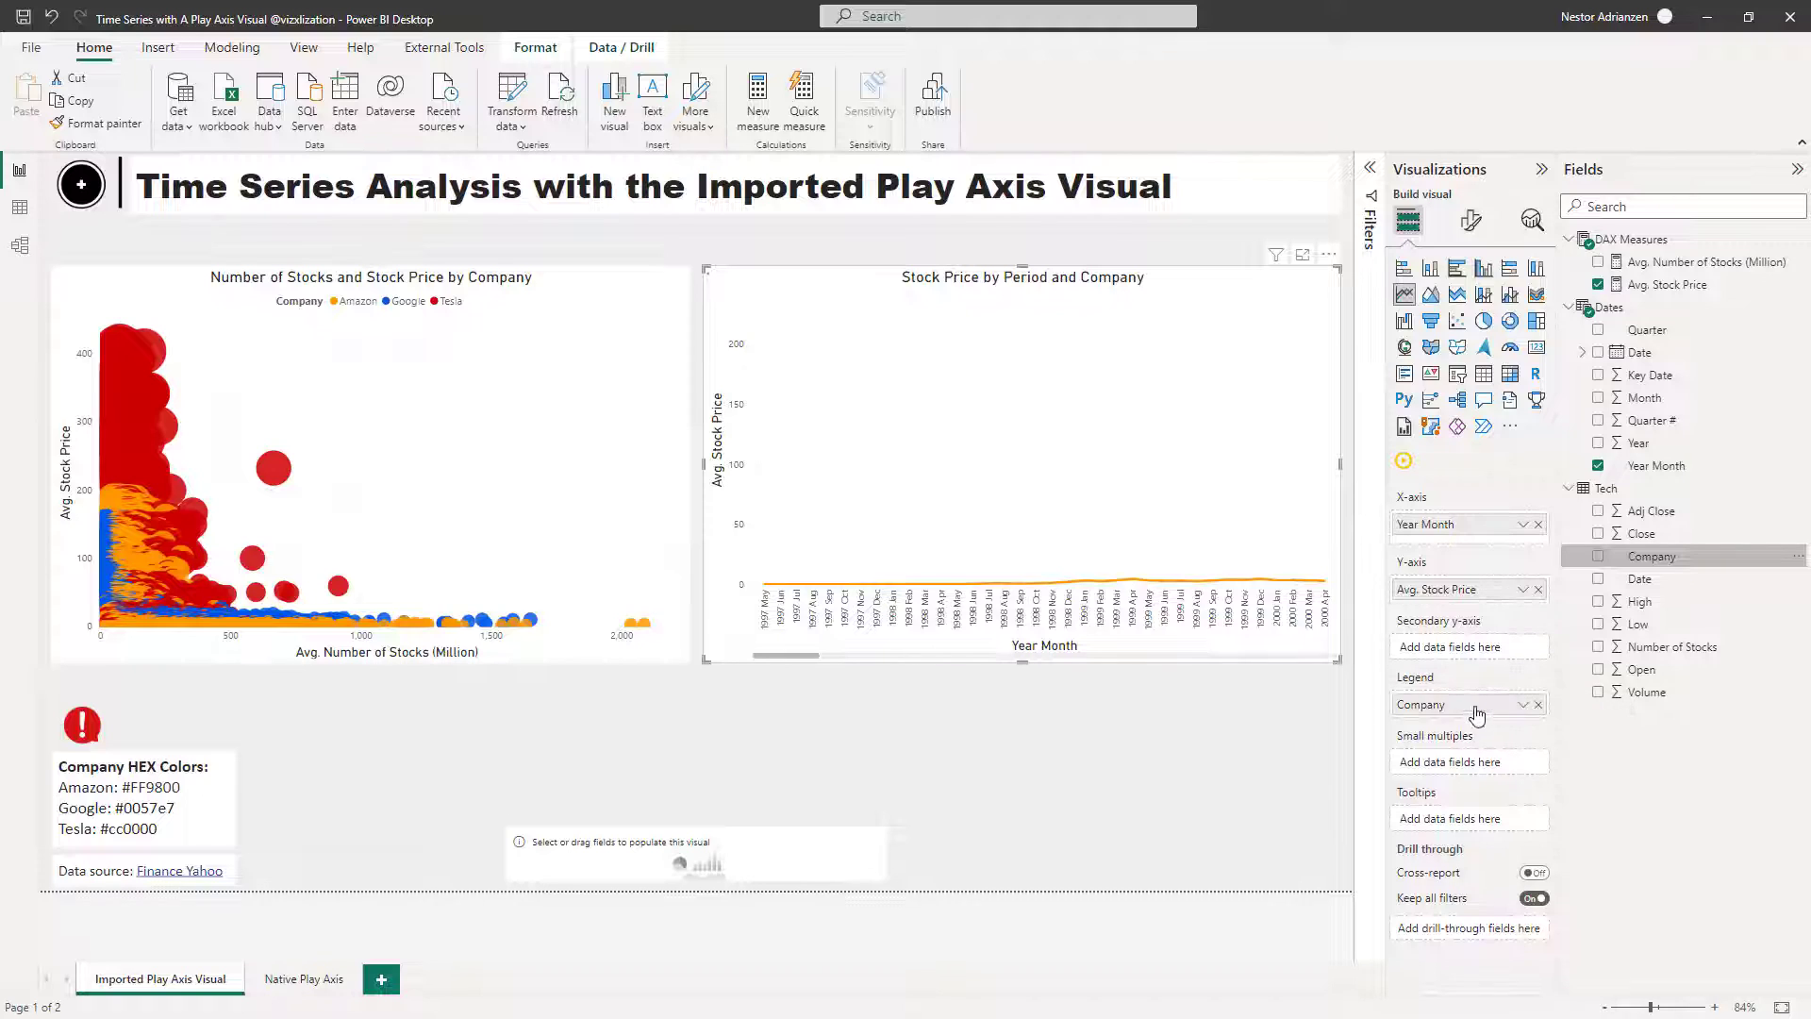
left_click_drag(814, 659, 1347, 664)
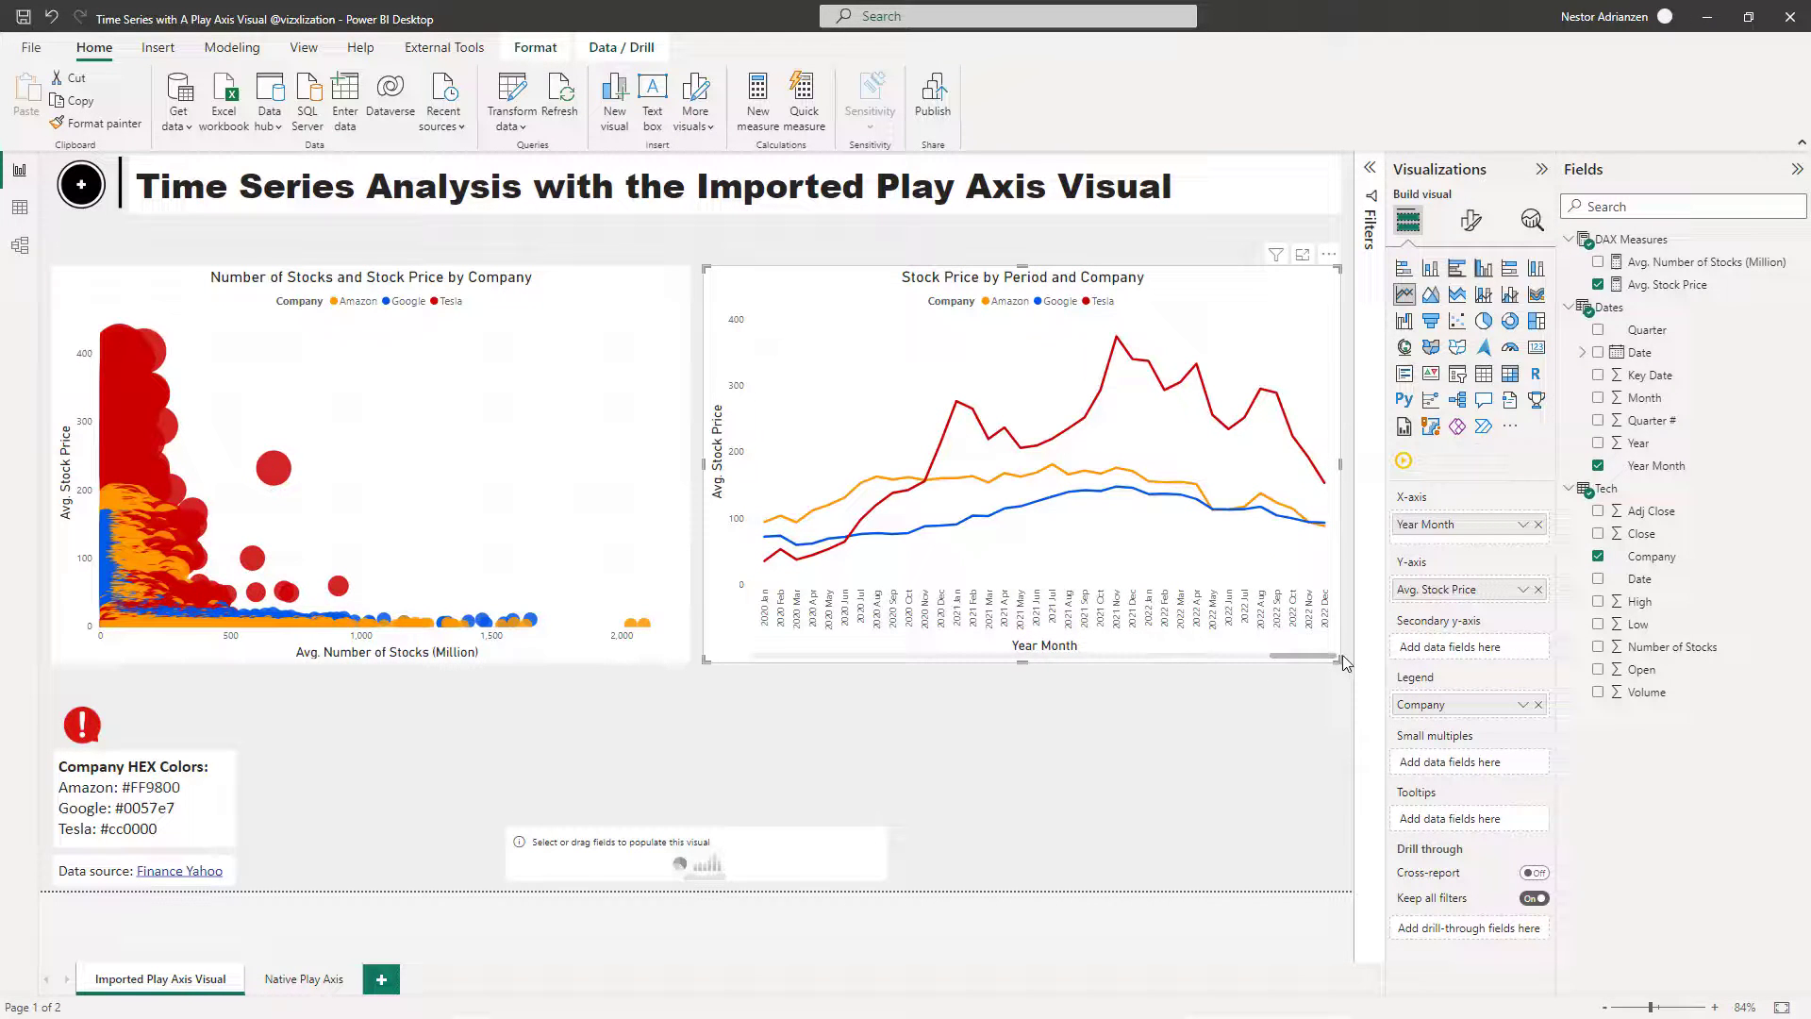
left_click_drag(1343, 660, 735, 668)
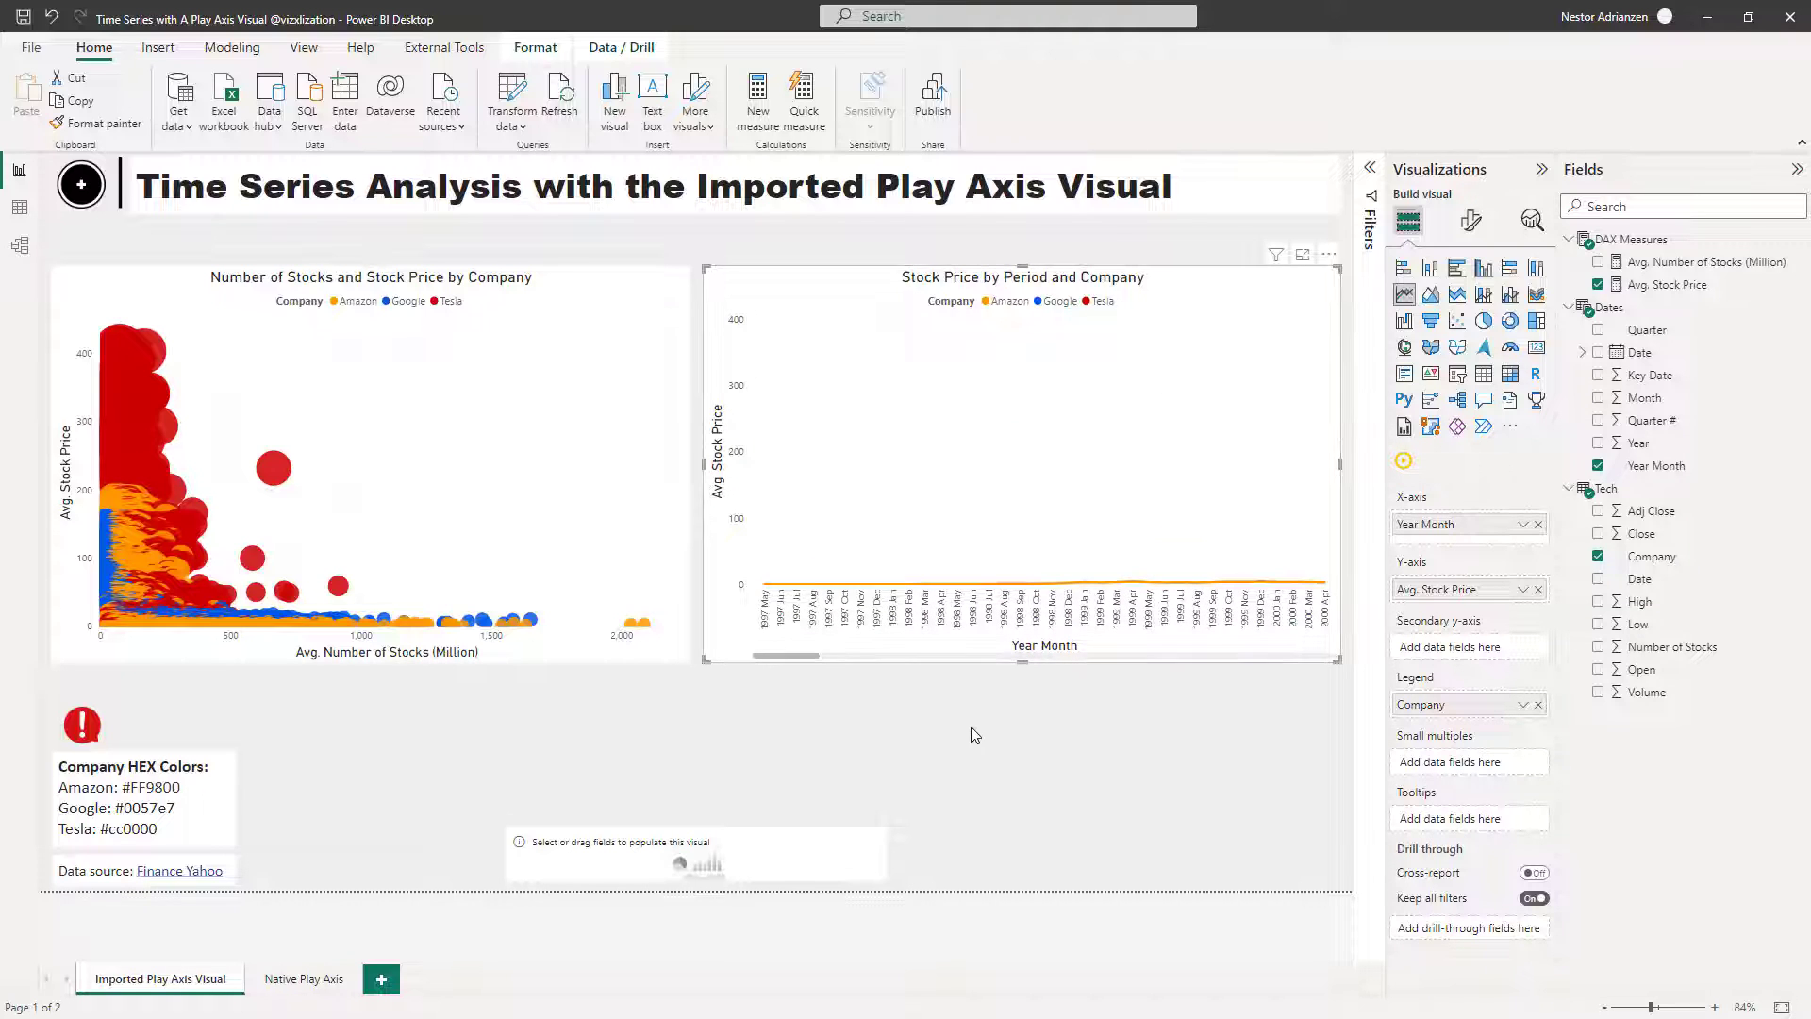
left_click(953, 743)
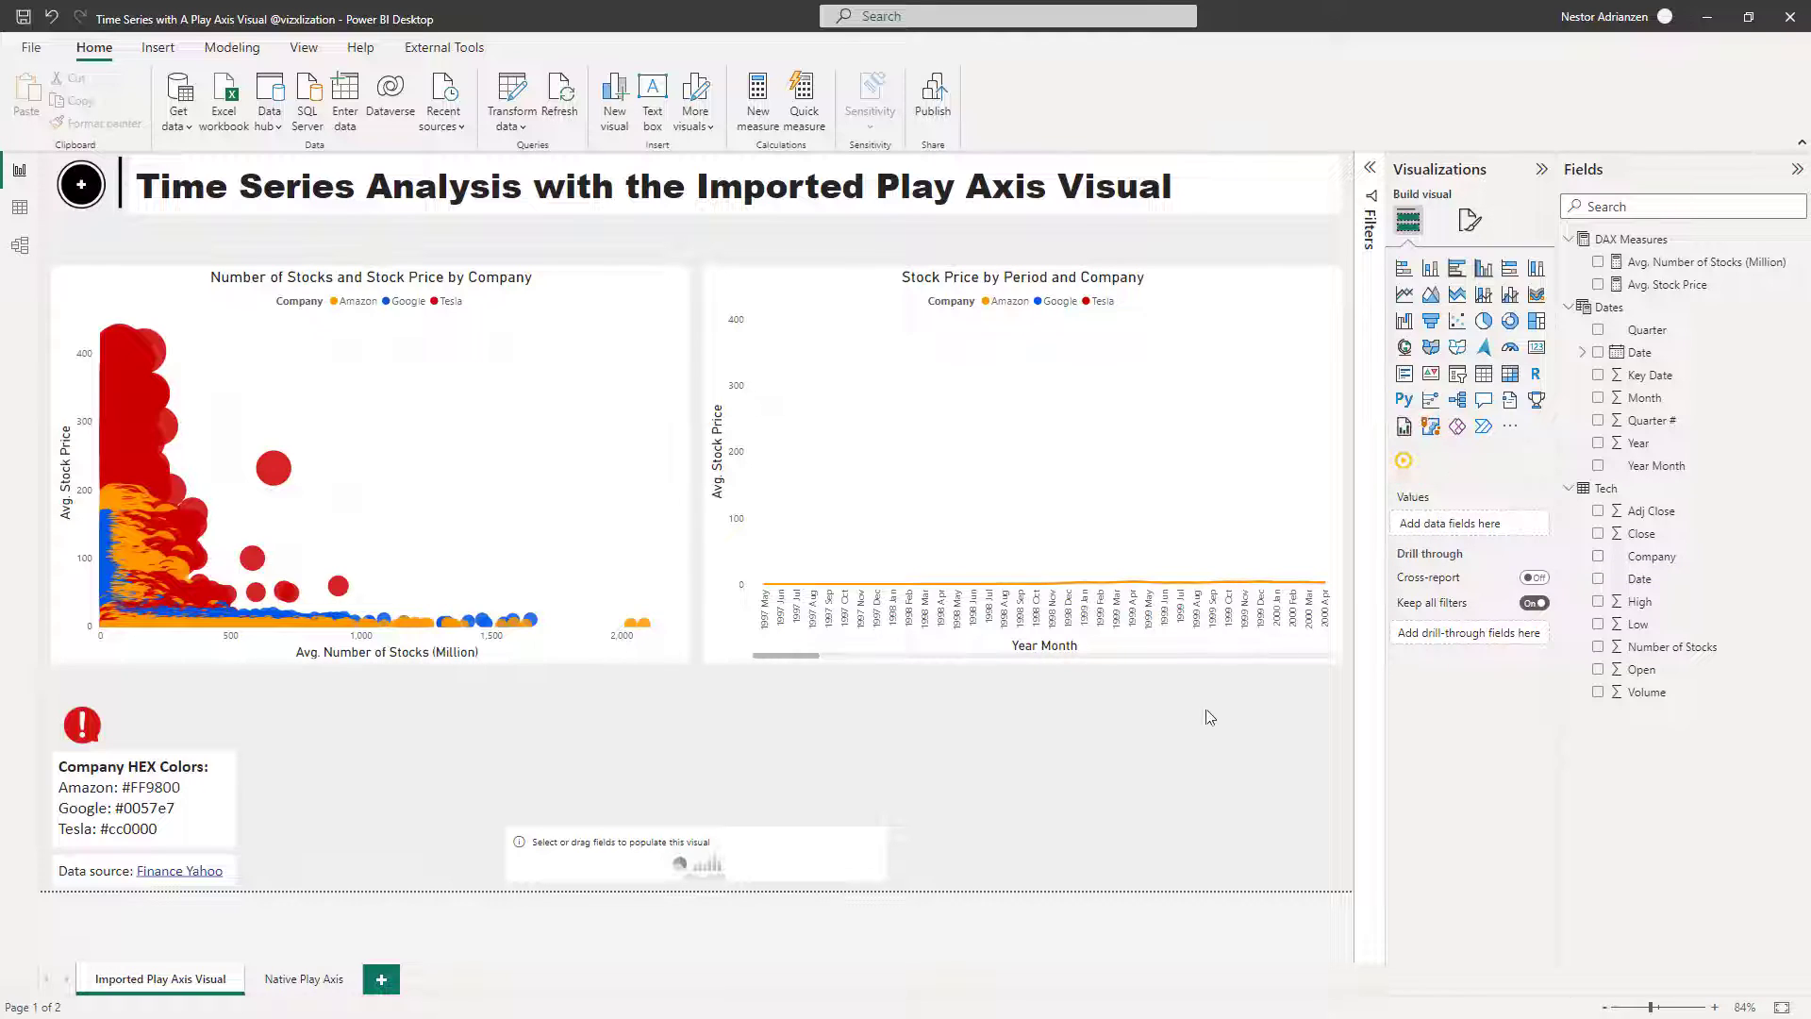
Search the Power BI visuals gallery for "play axis", then close the gallery.
left_click(1512, 432)
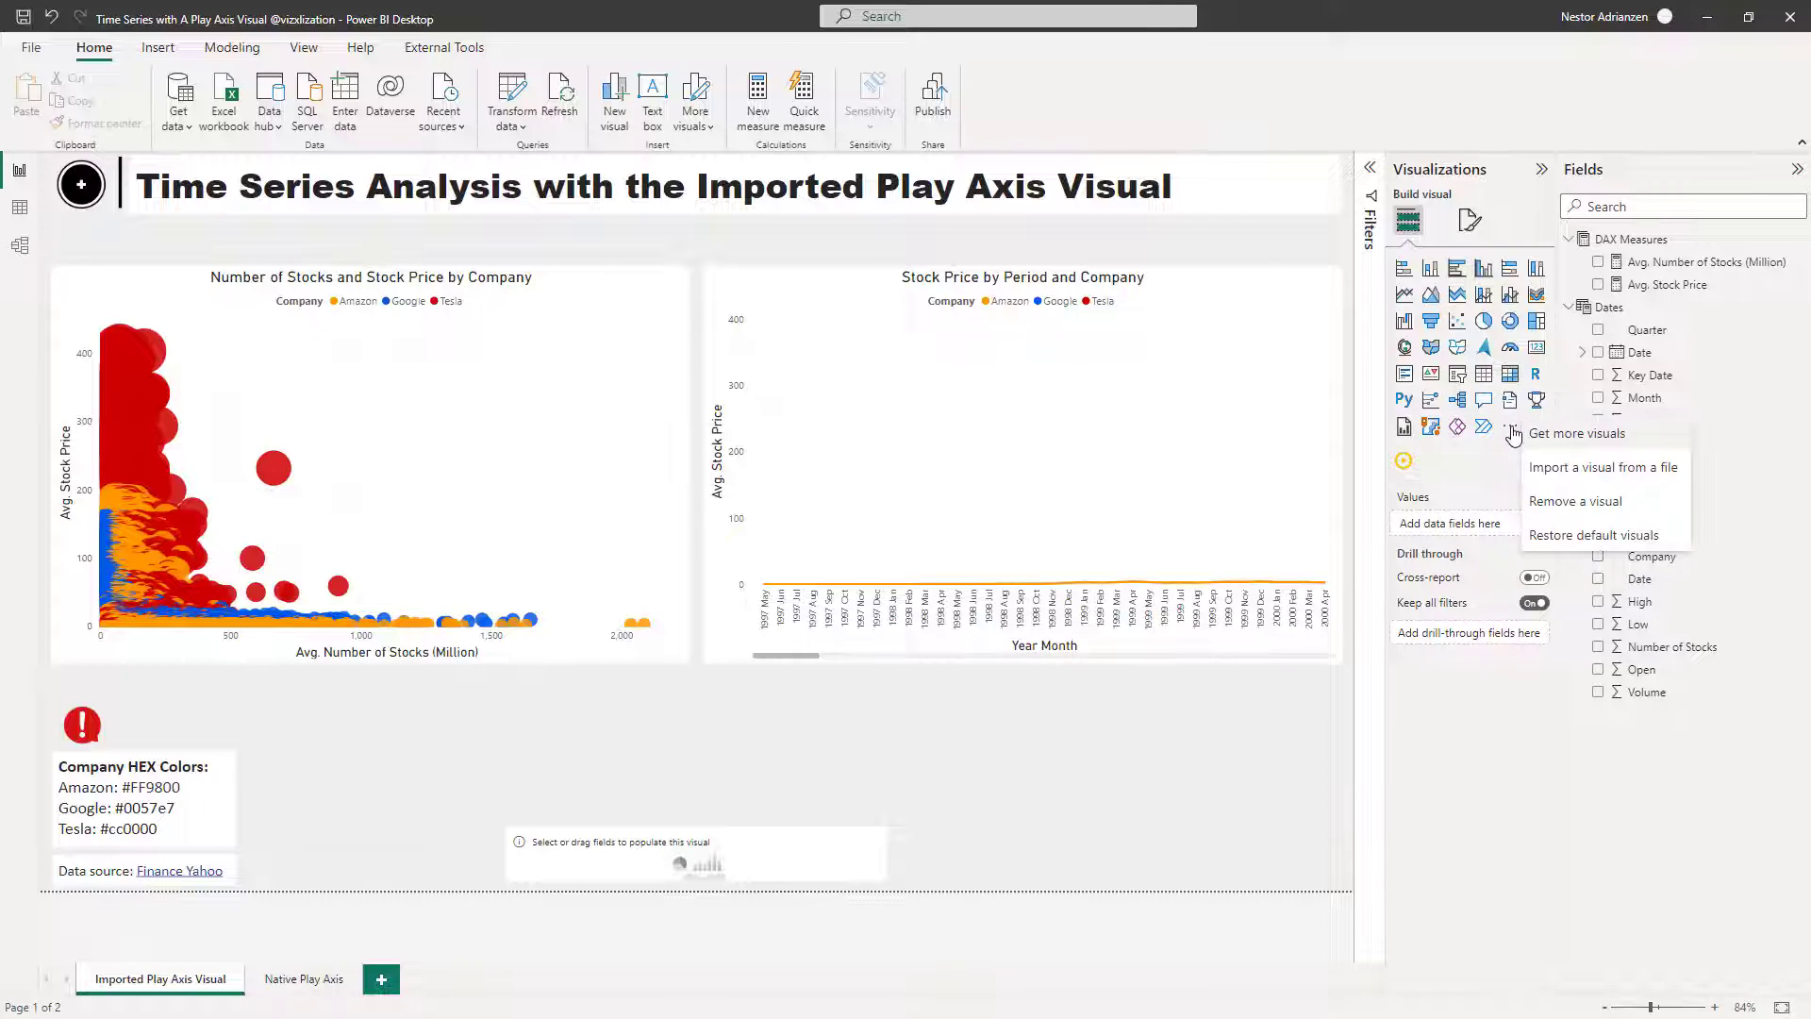
left_click(1573, 442)
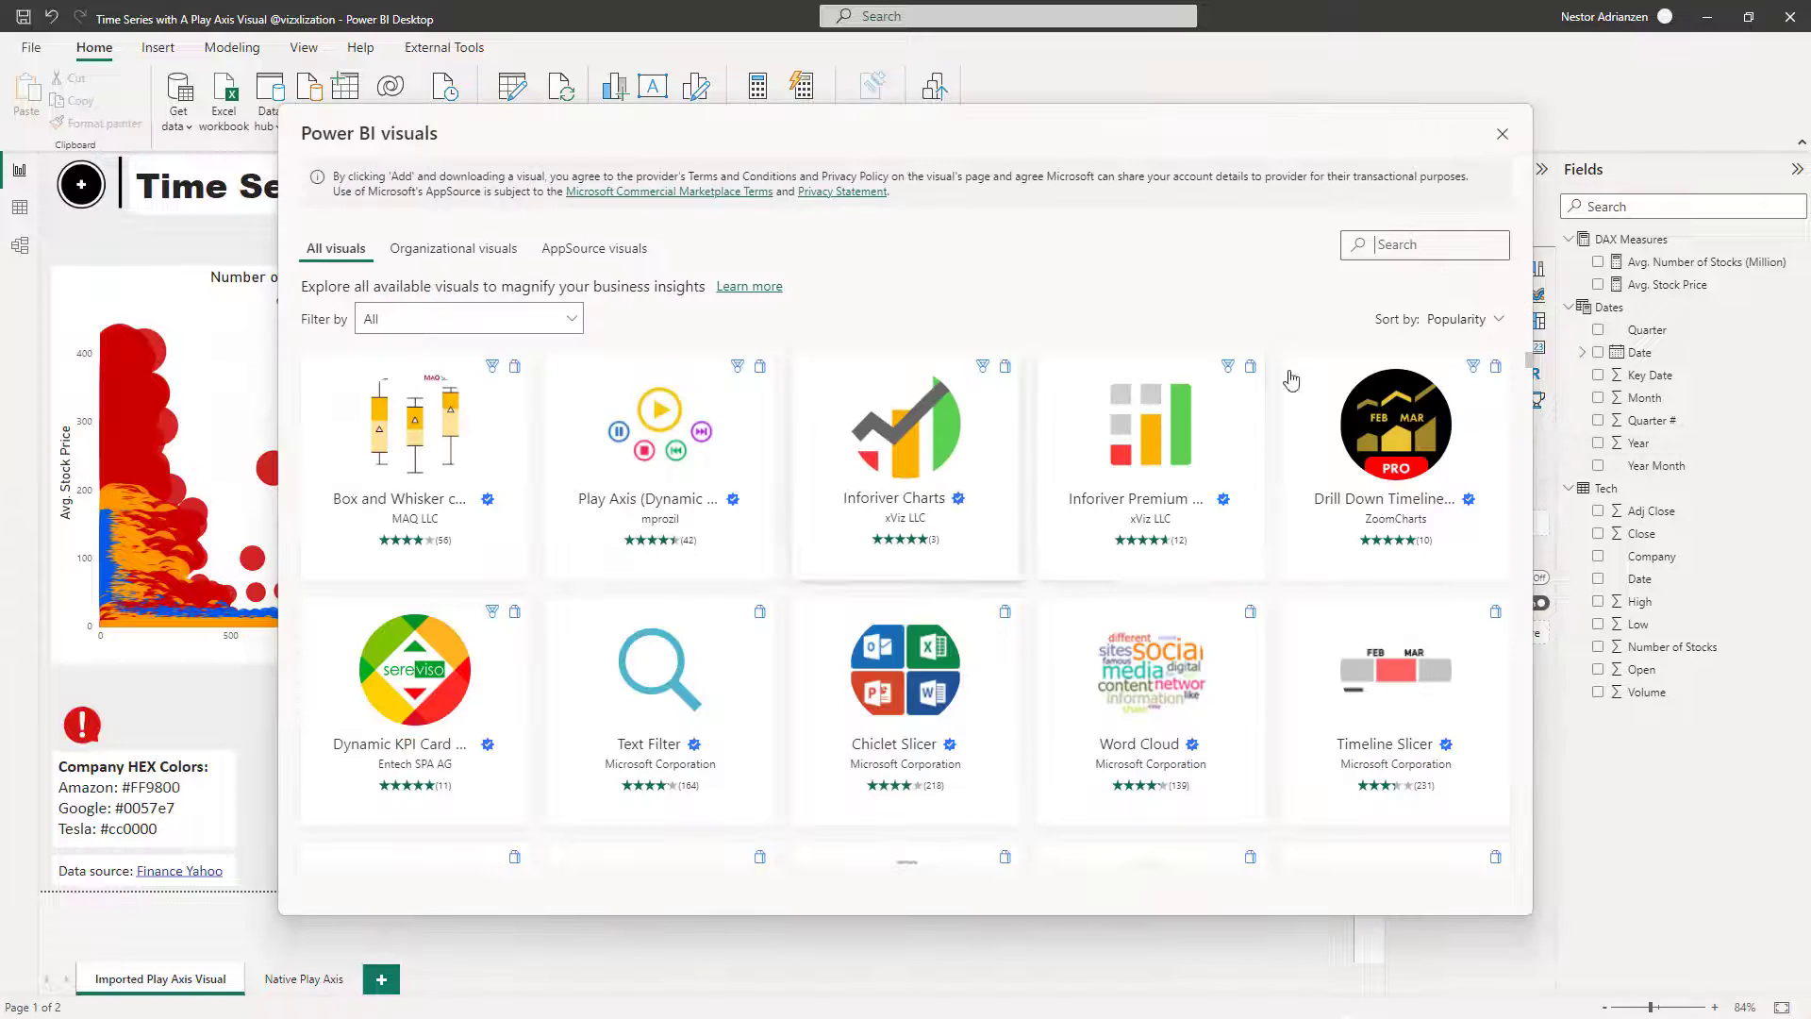
left_click(1453, 248)
type("play axis")
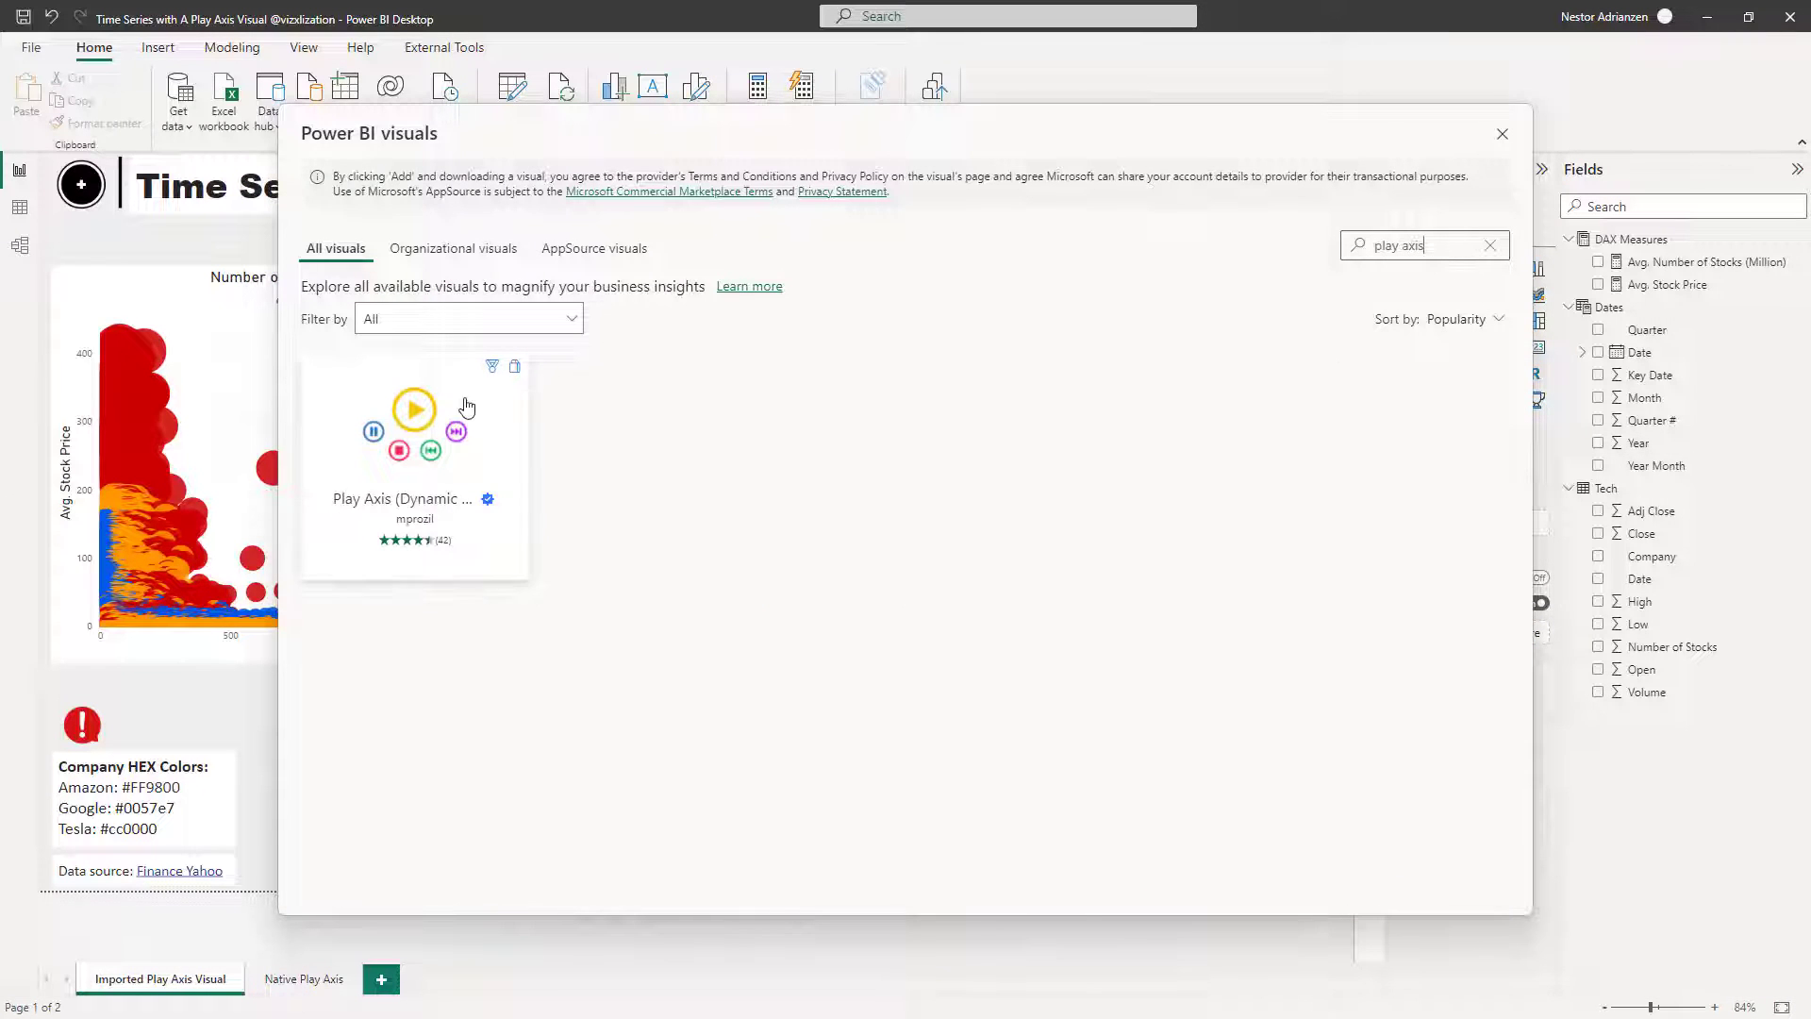
mouse_move(455, 418)
left_click(1502, 137)
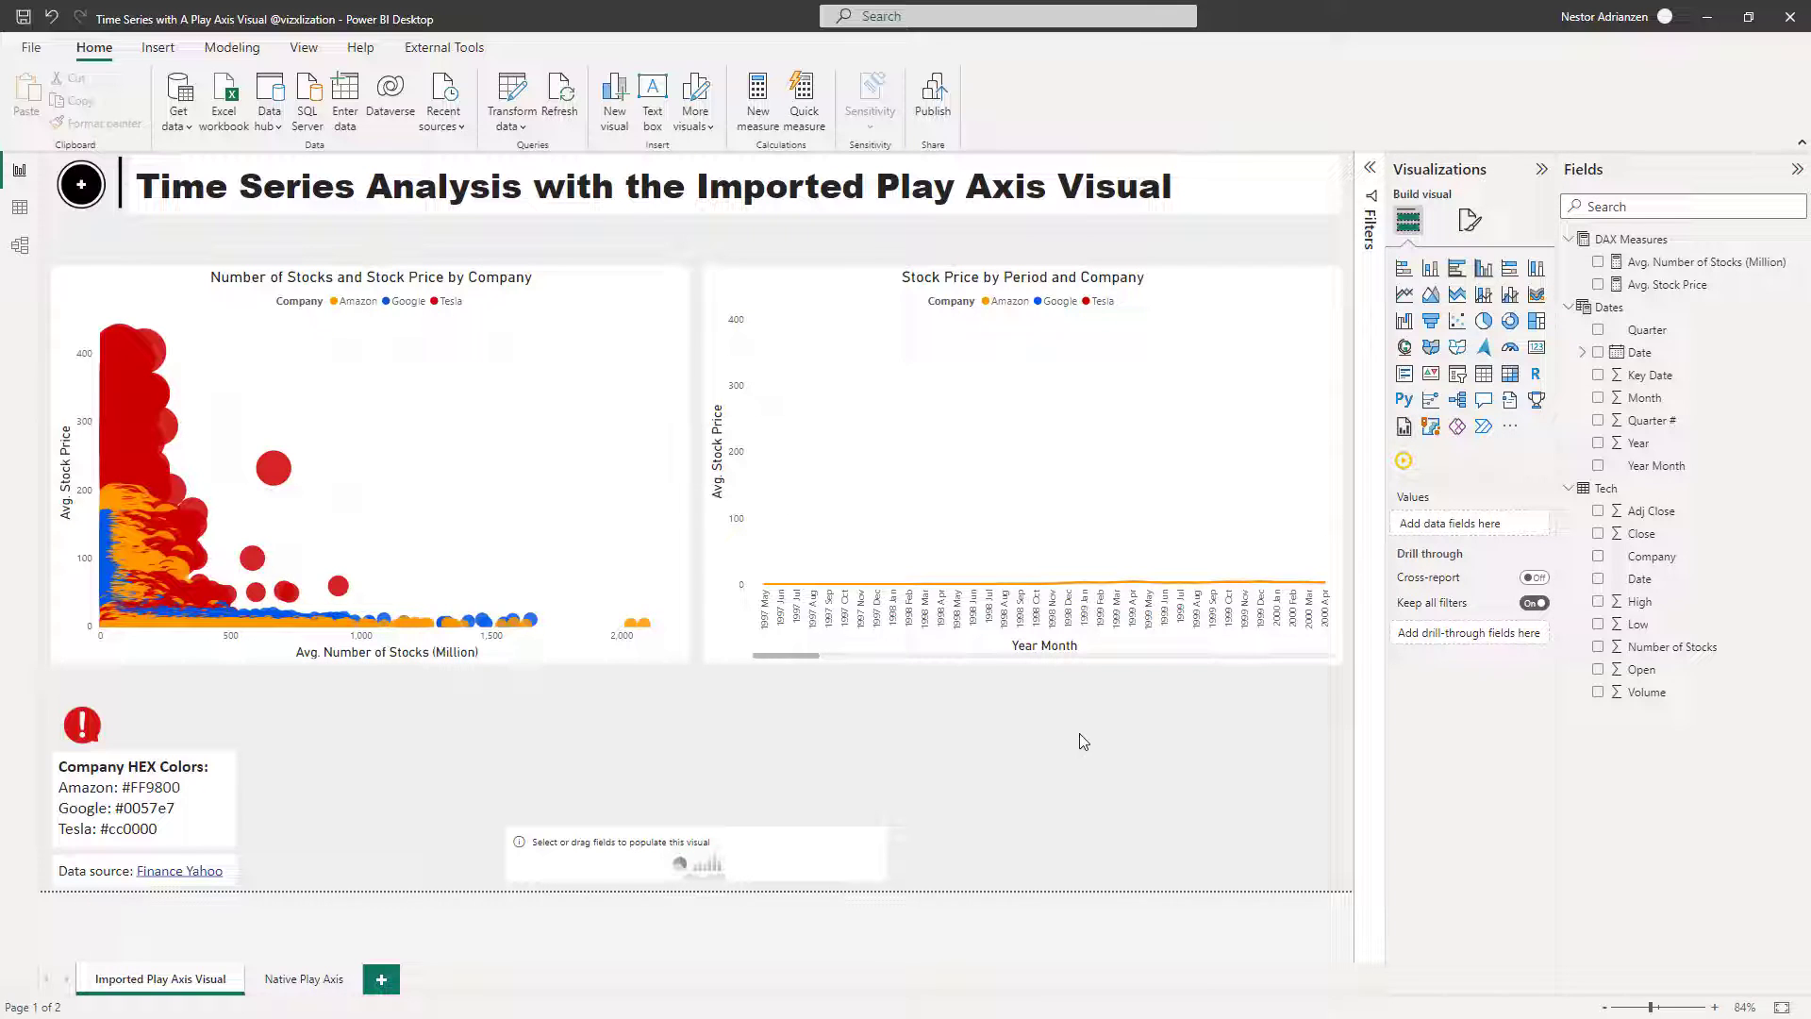
Assign the Quarter field from the Dates table to the empty play axis visual, and run and pause its animation.
left_click(717, 844)
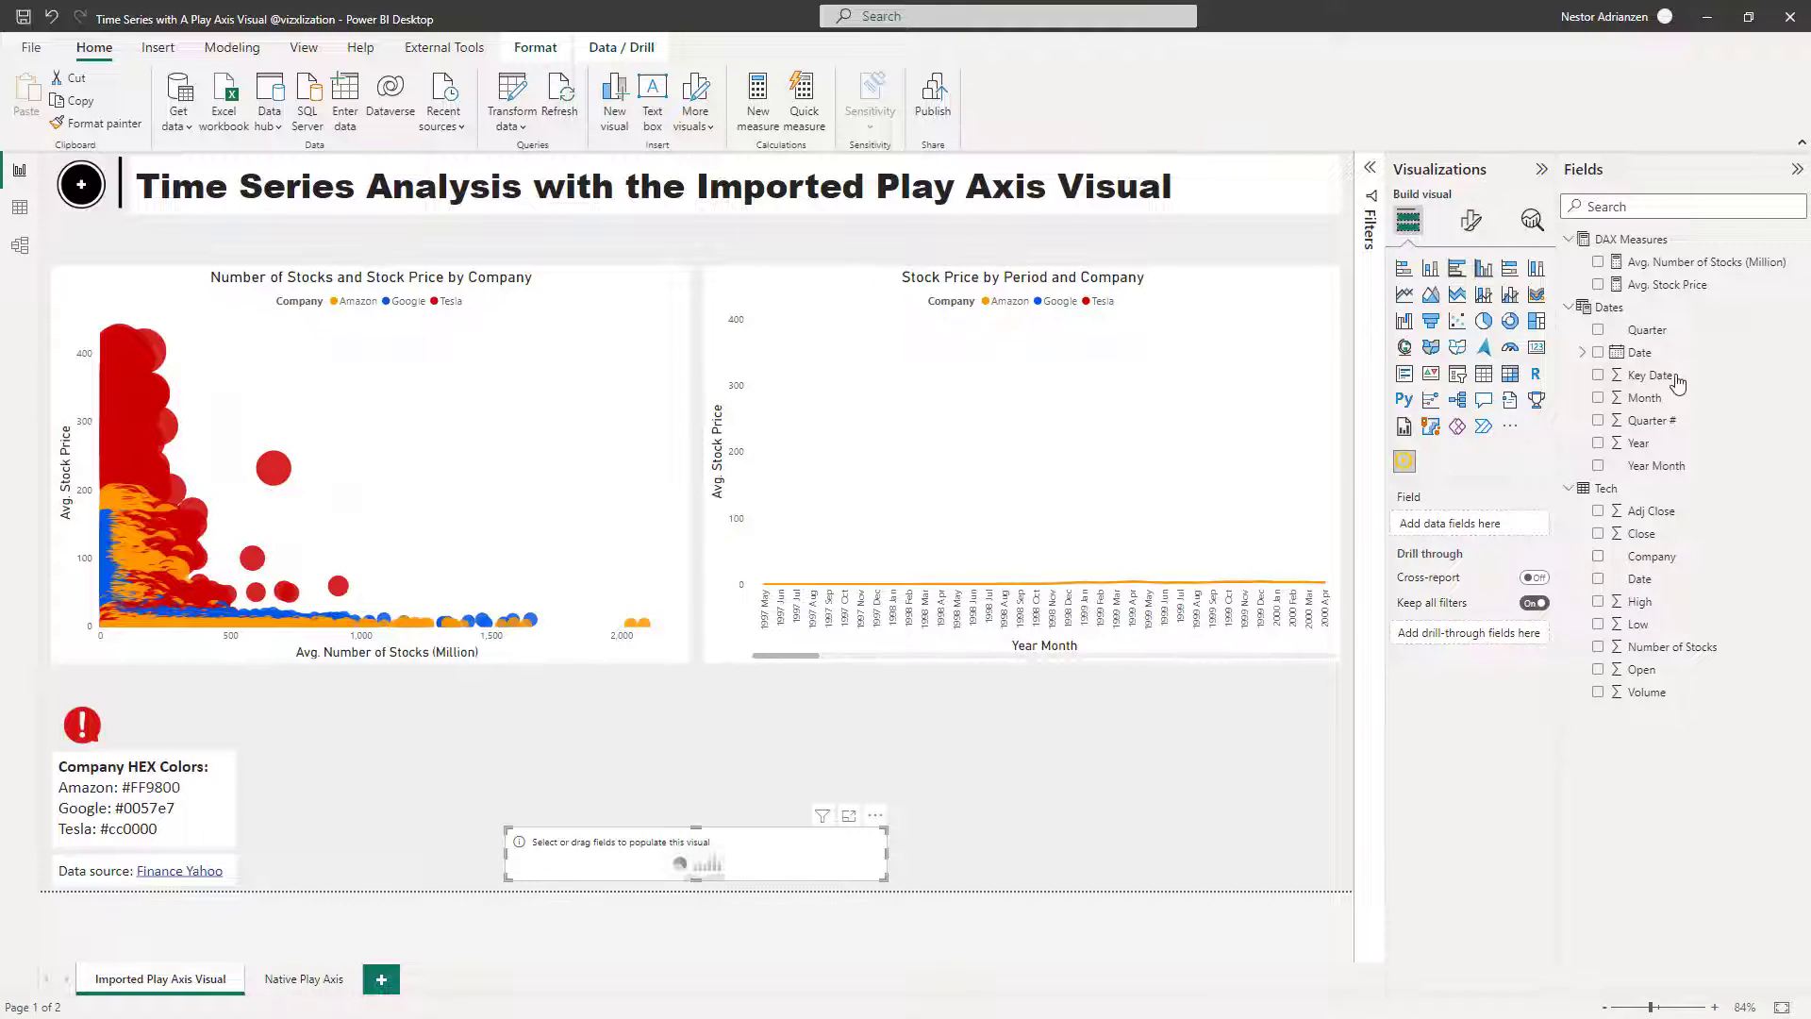
left_click_drag(1667, 338, 748, 862)
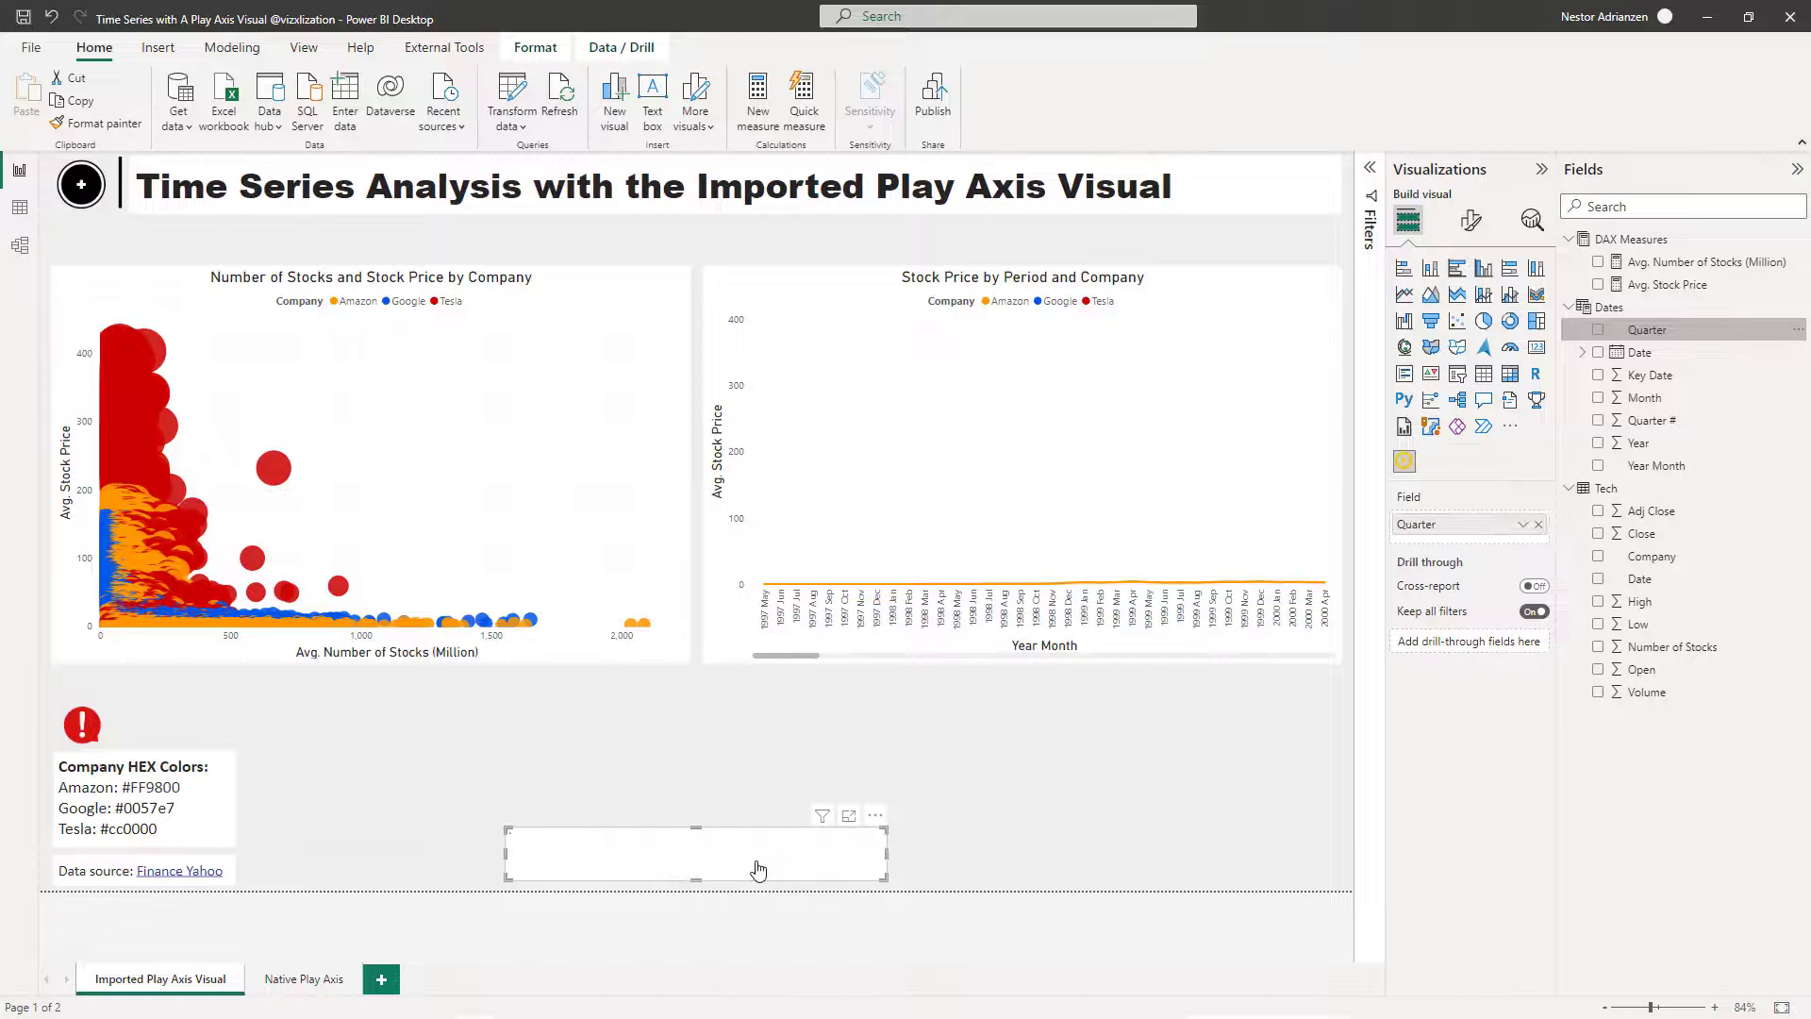
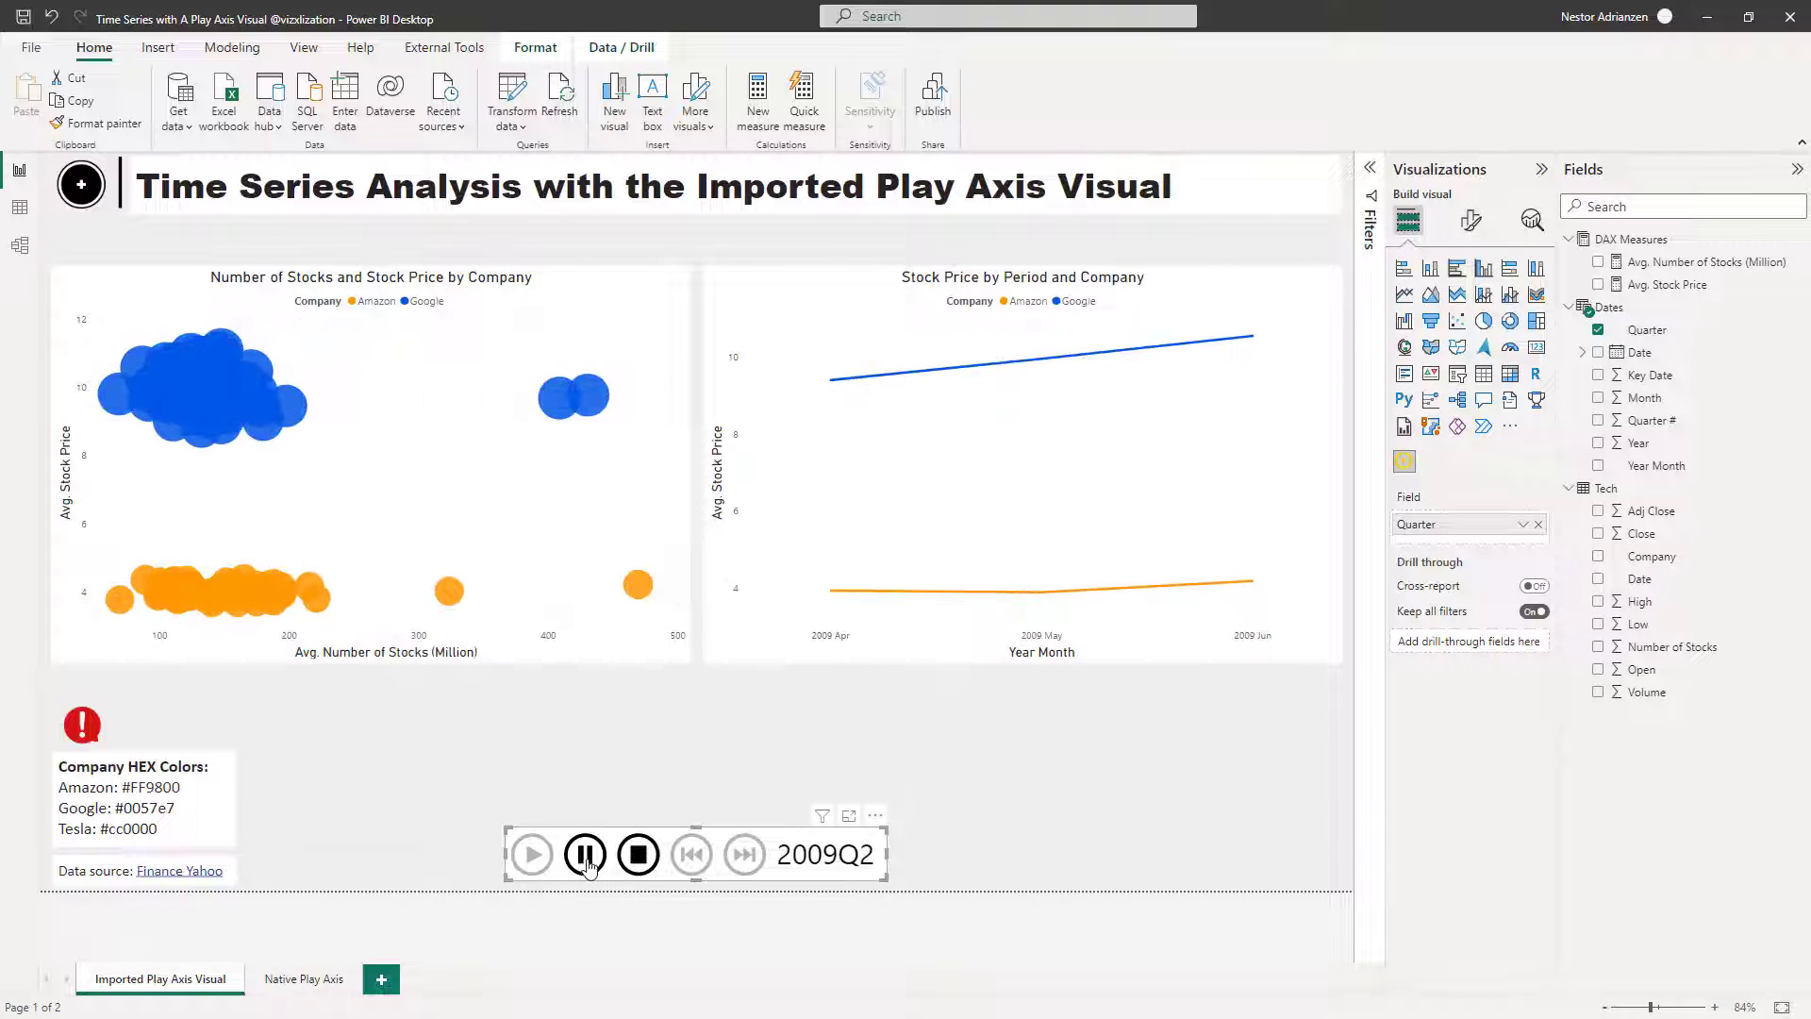
left_click(585, 854)
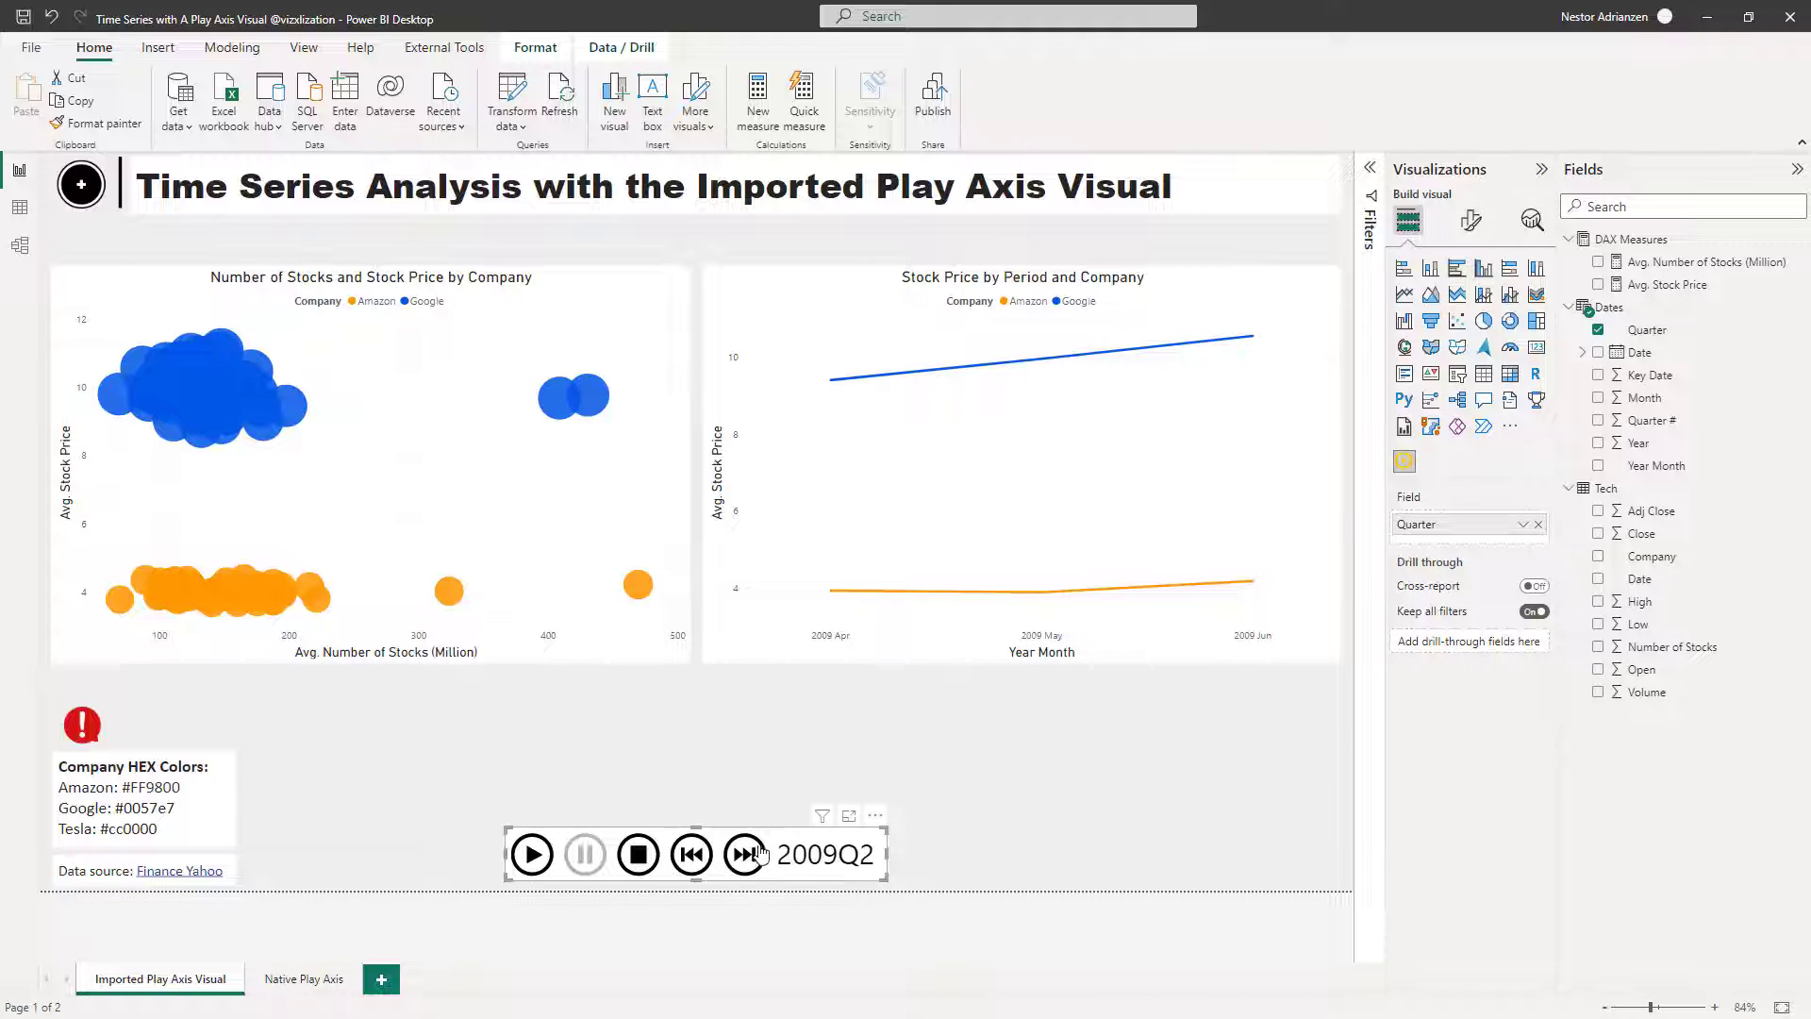
Set the play axis visual's animation time to 500 ms and reset the animation to its start.
left_click(1472, 227)
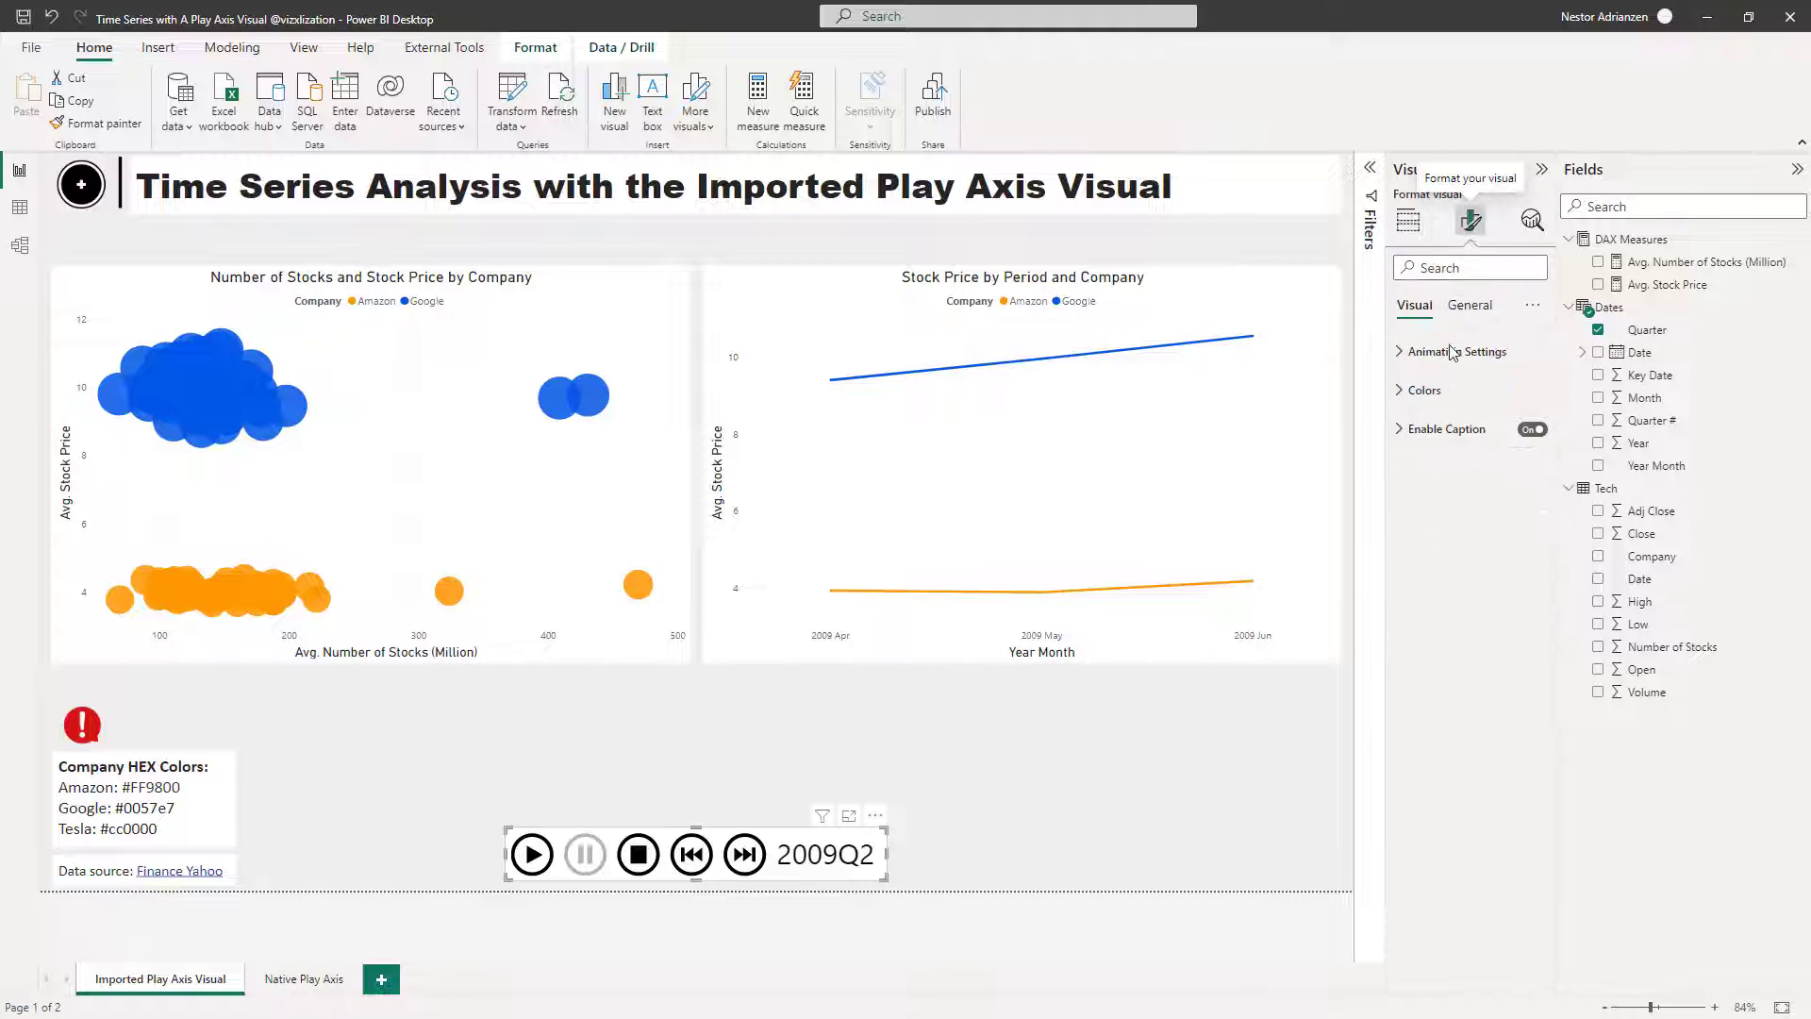
left_click(1457, 352)
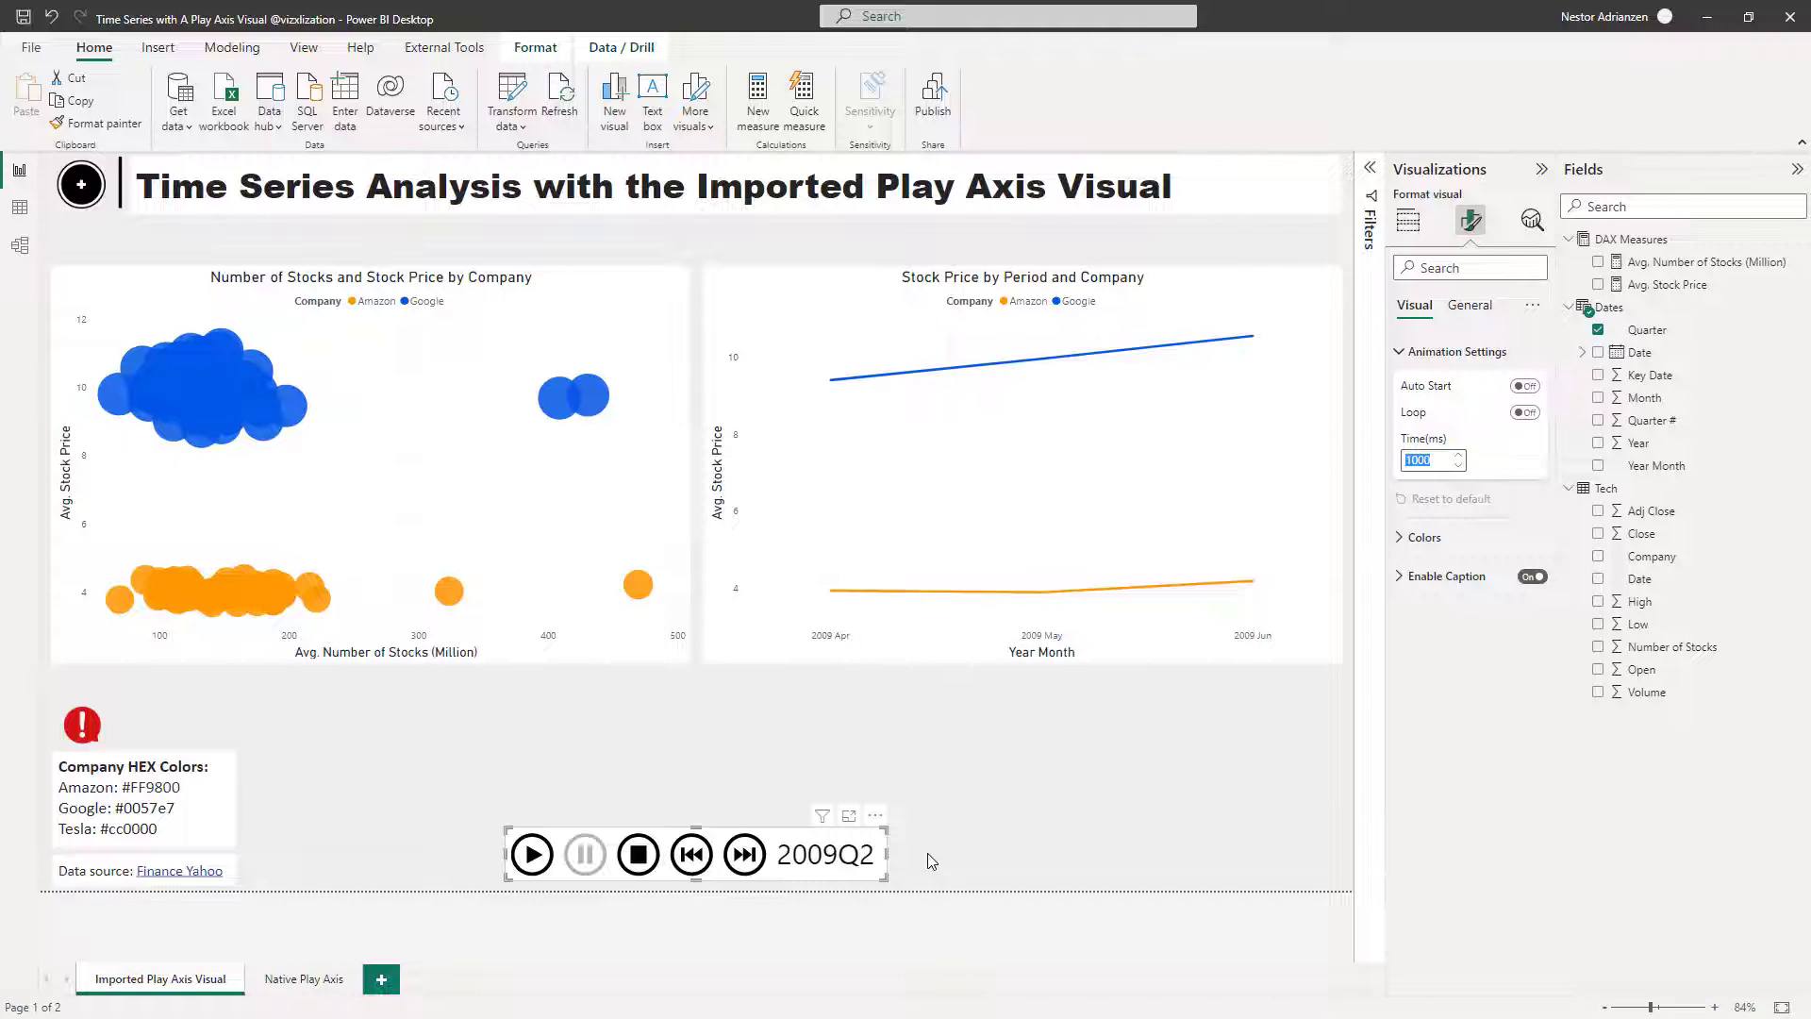
type("5")
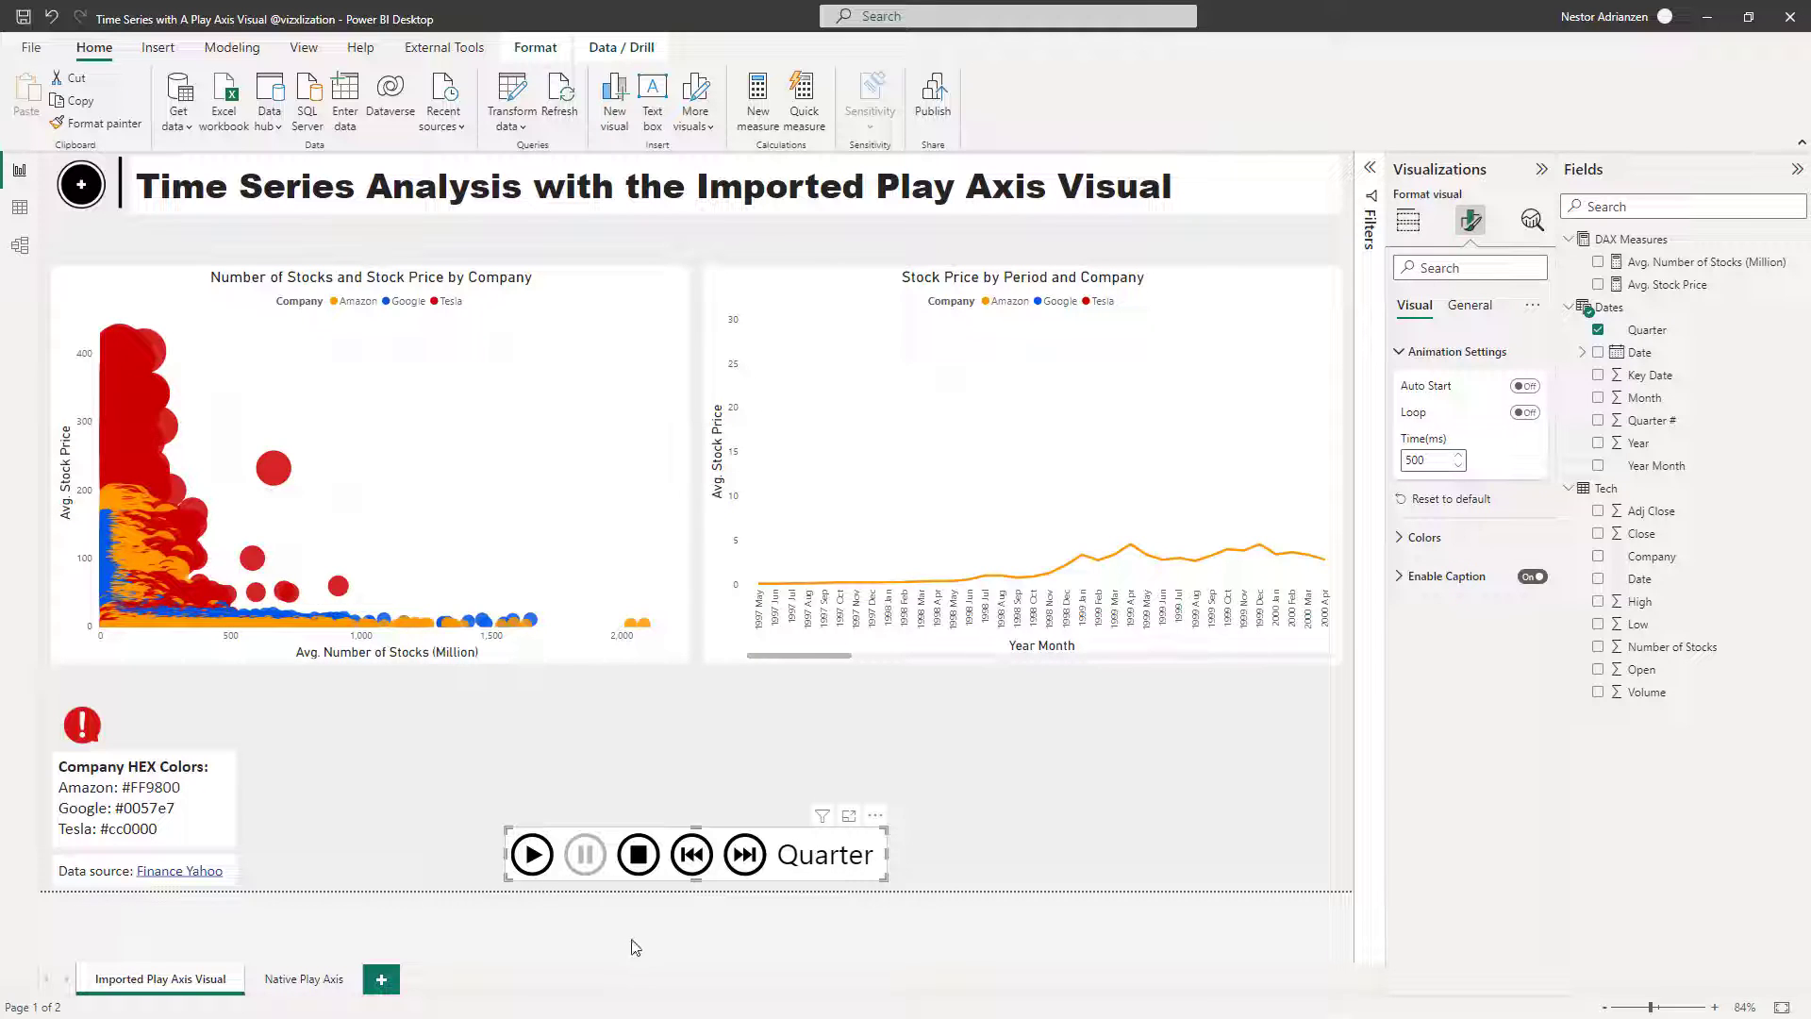
left_click(1102, 734)
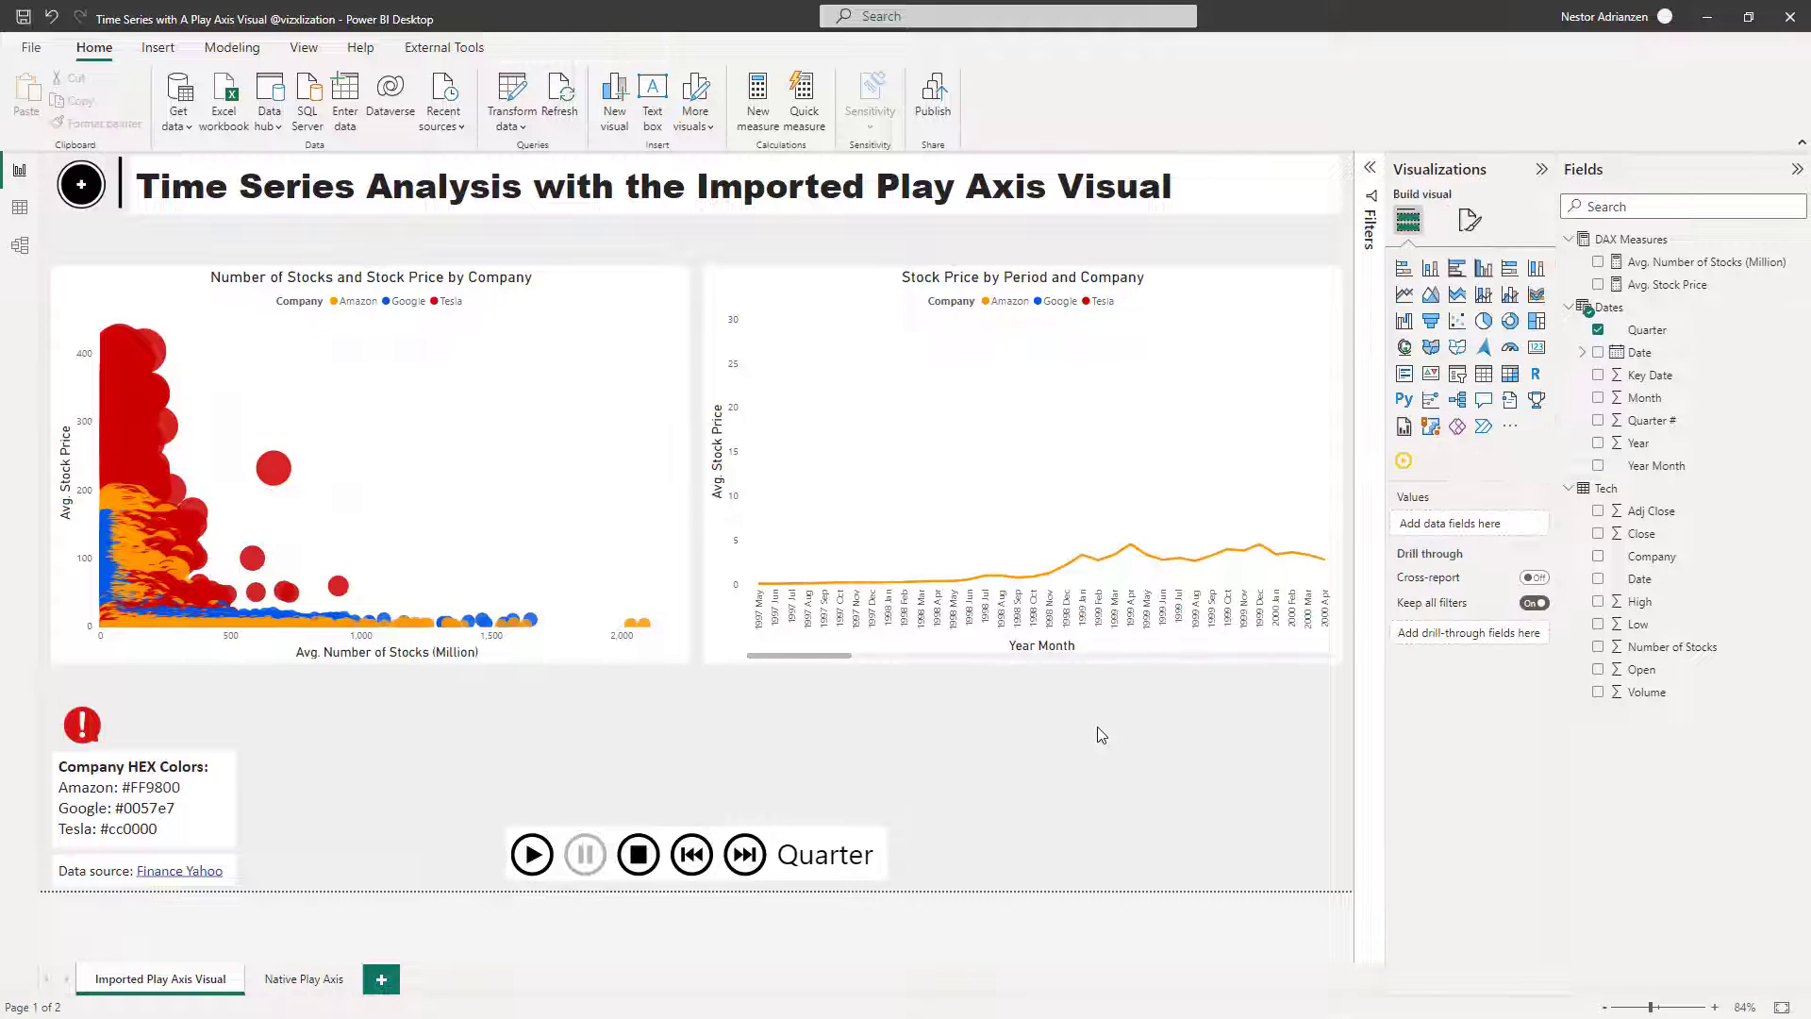
Play the quarterly animation at the new speed and pause it at 2016Q1.
left_click(533, 855)
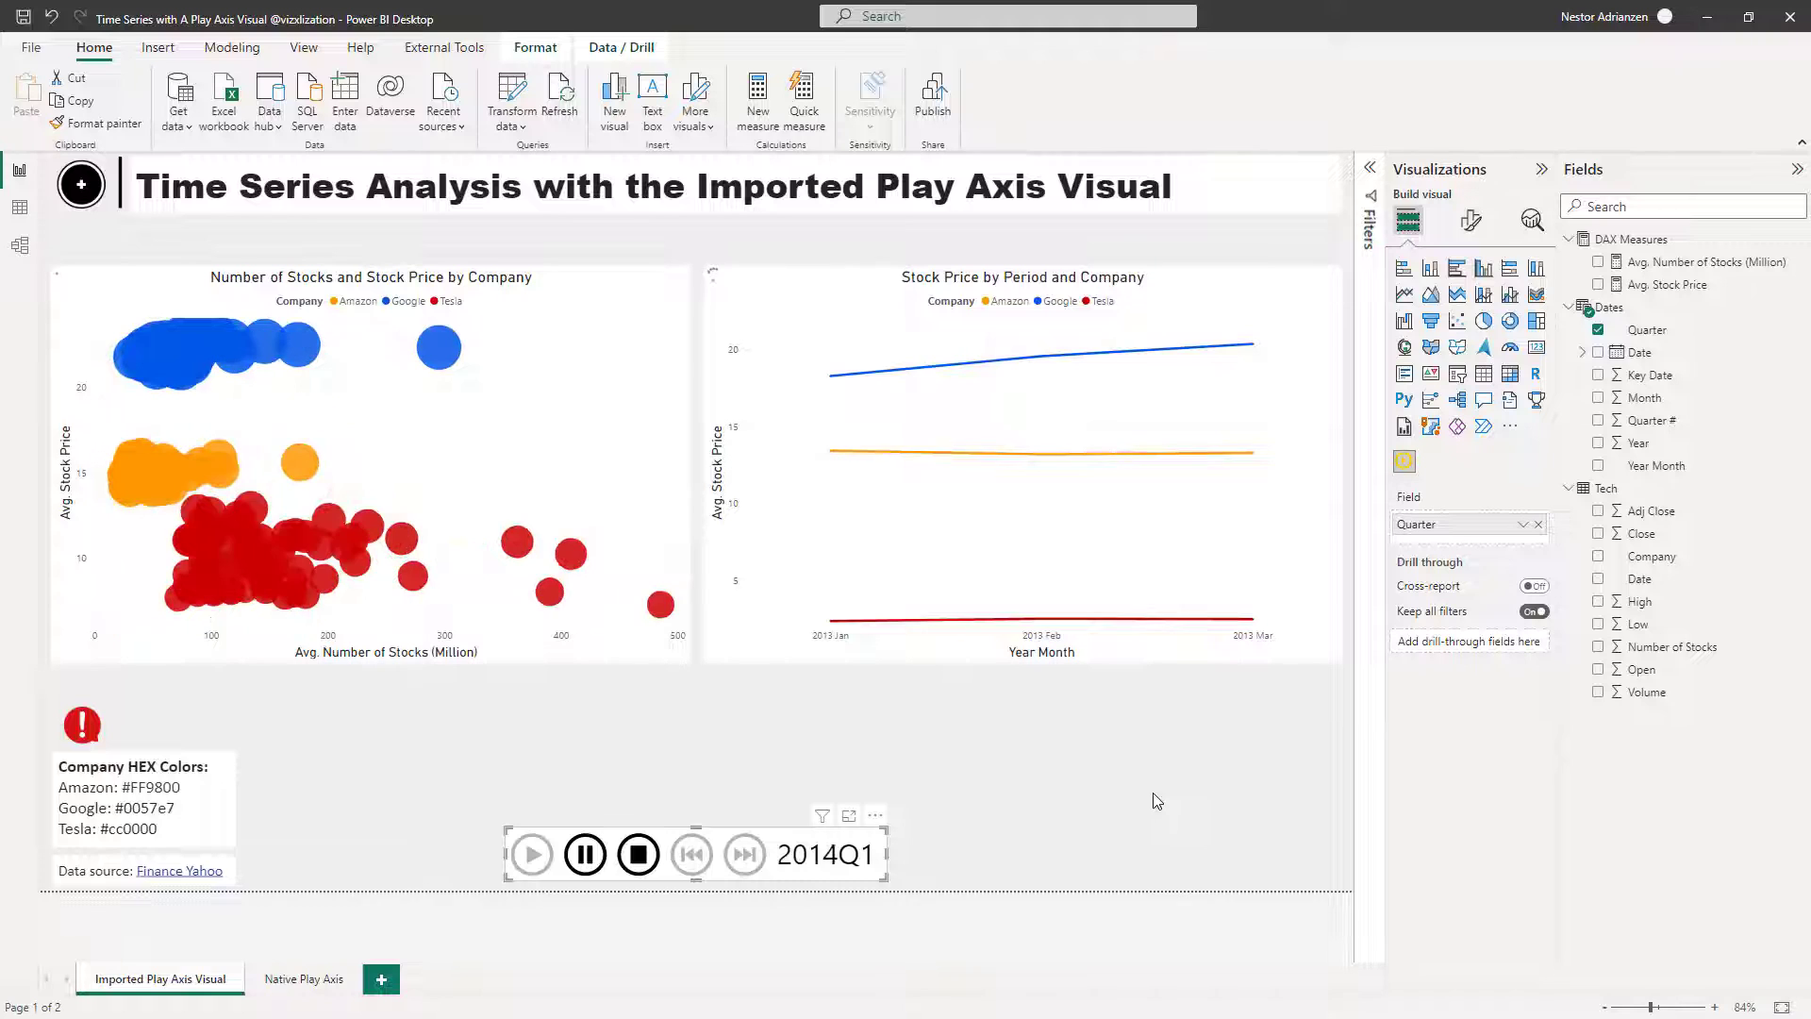
left_click(584, 855)
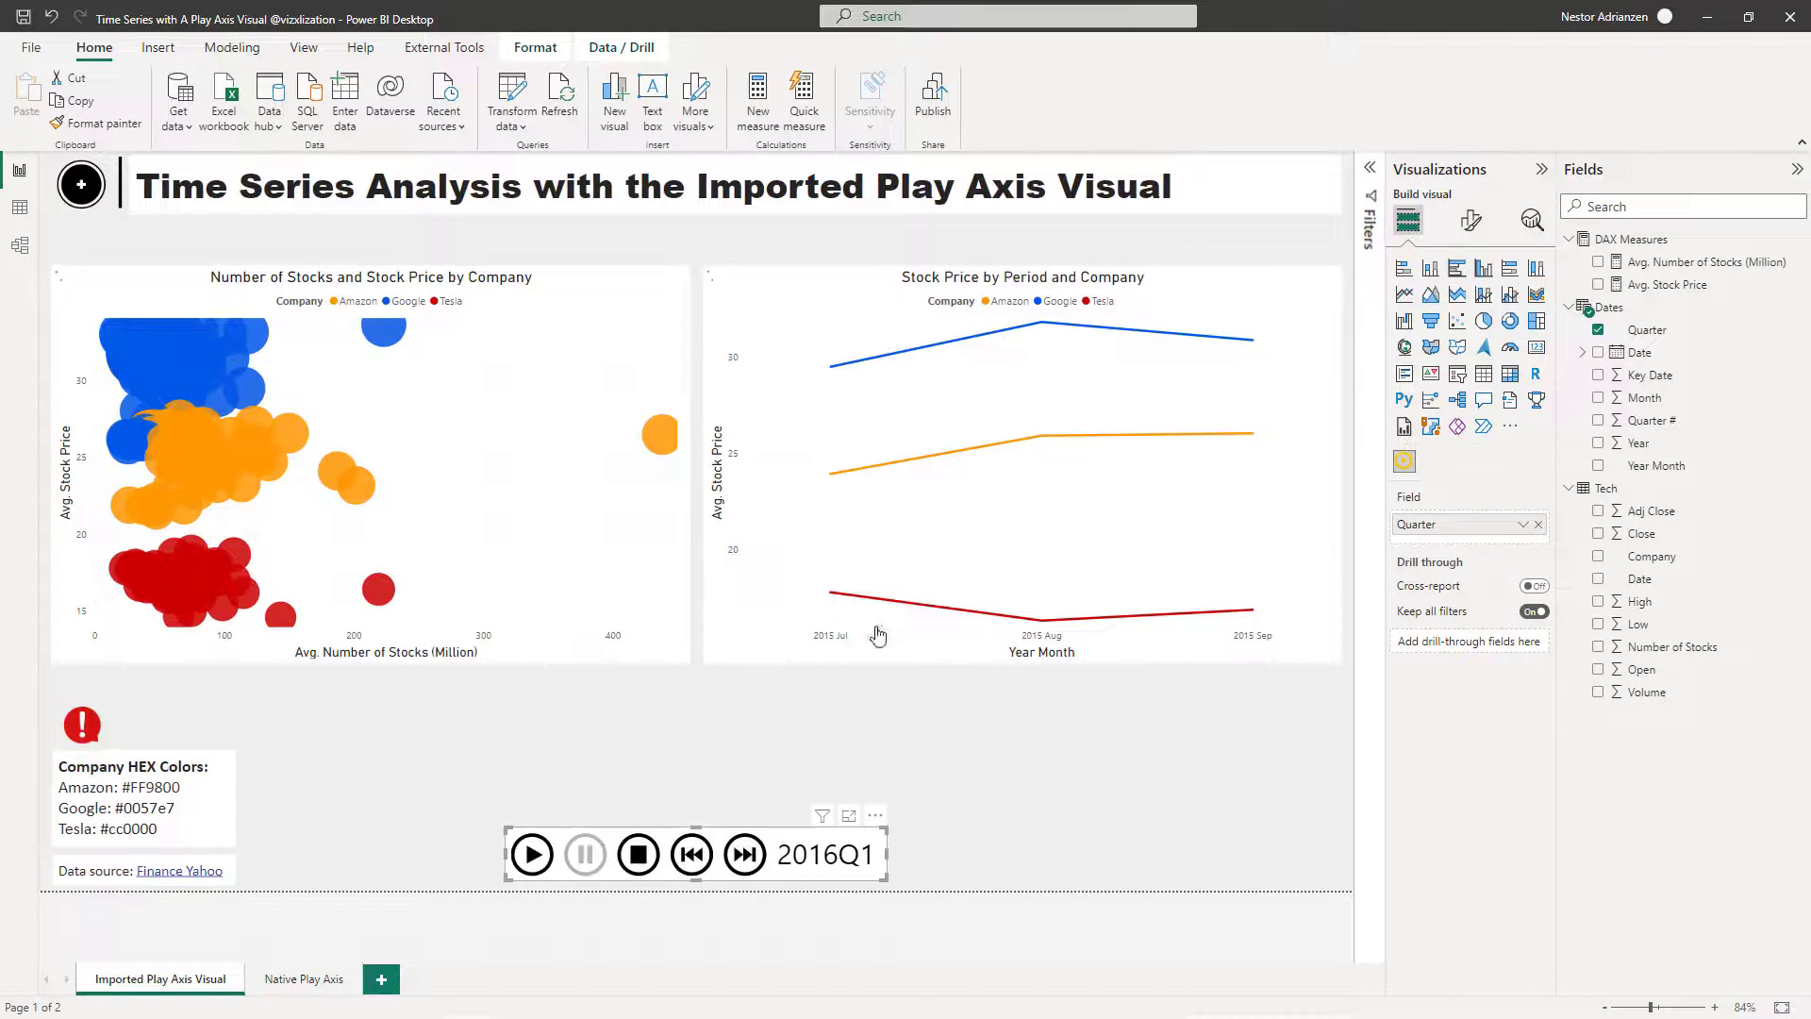
Change the play axis visual's default control color from its format settings to orange.
left_click(1470, 220)
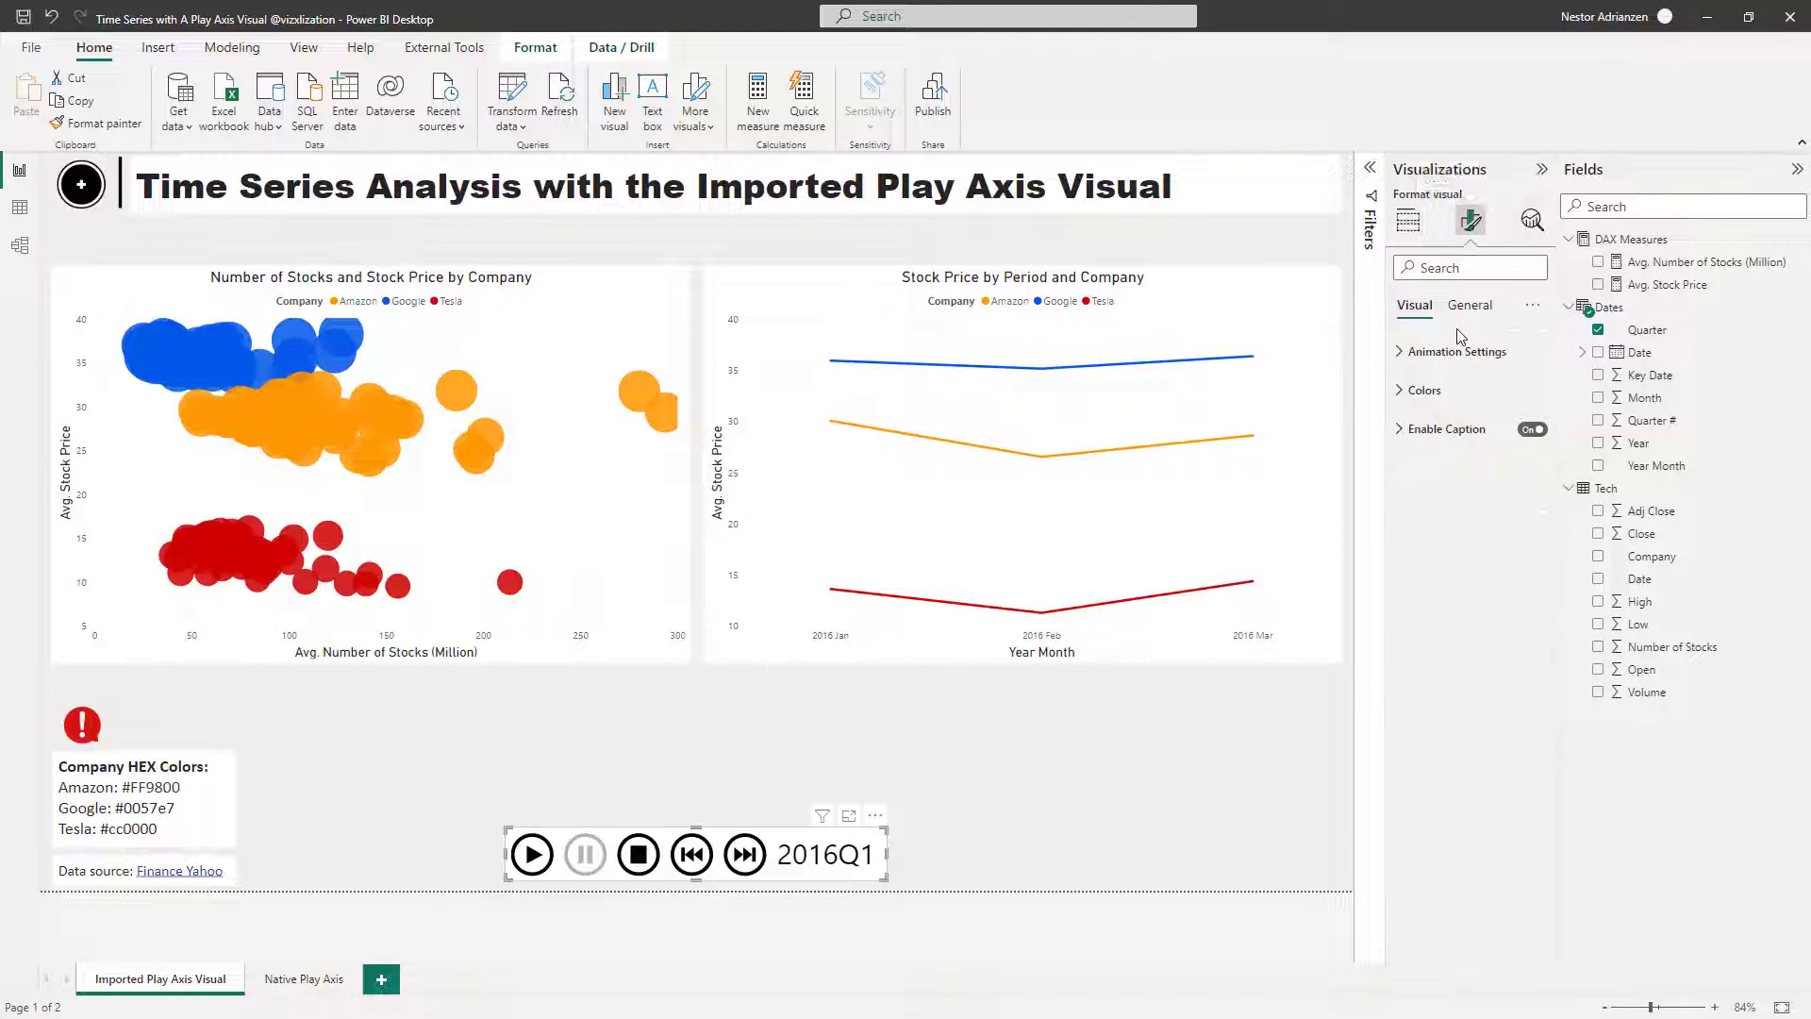
left_click(1427, 392)
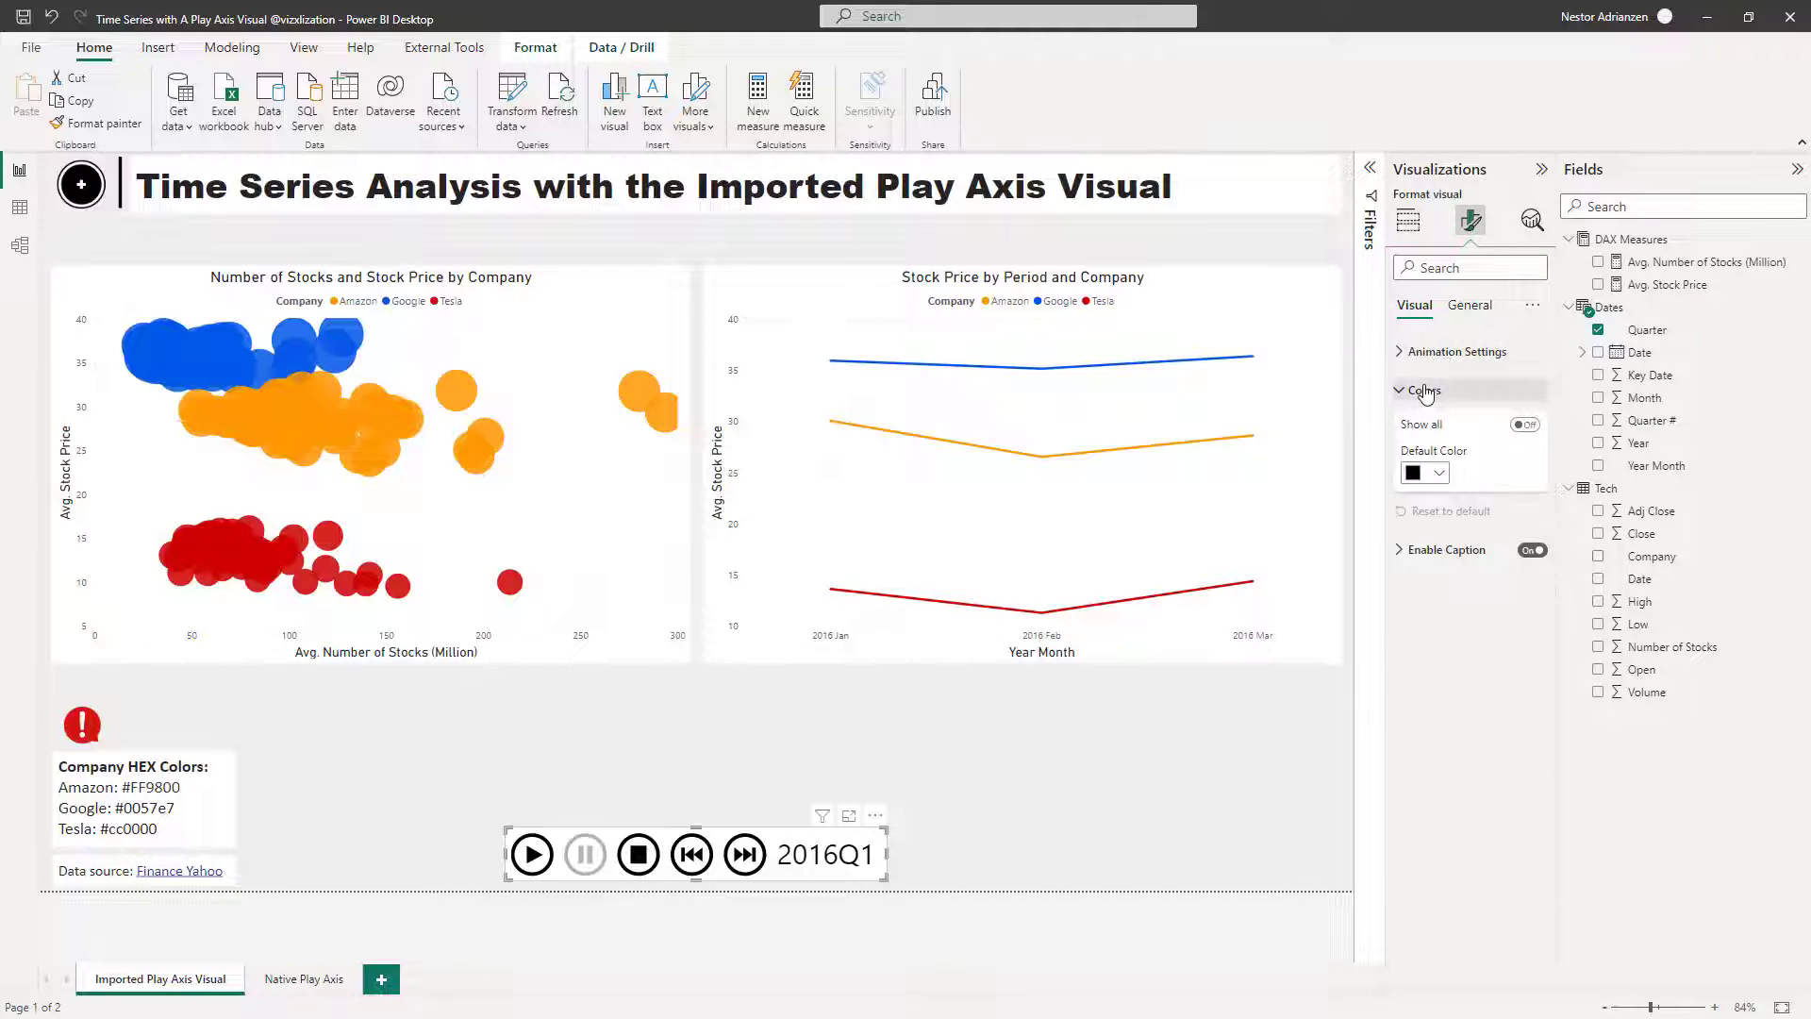
left_click(1426, 473)
left_click(1477, 538)
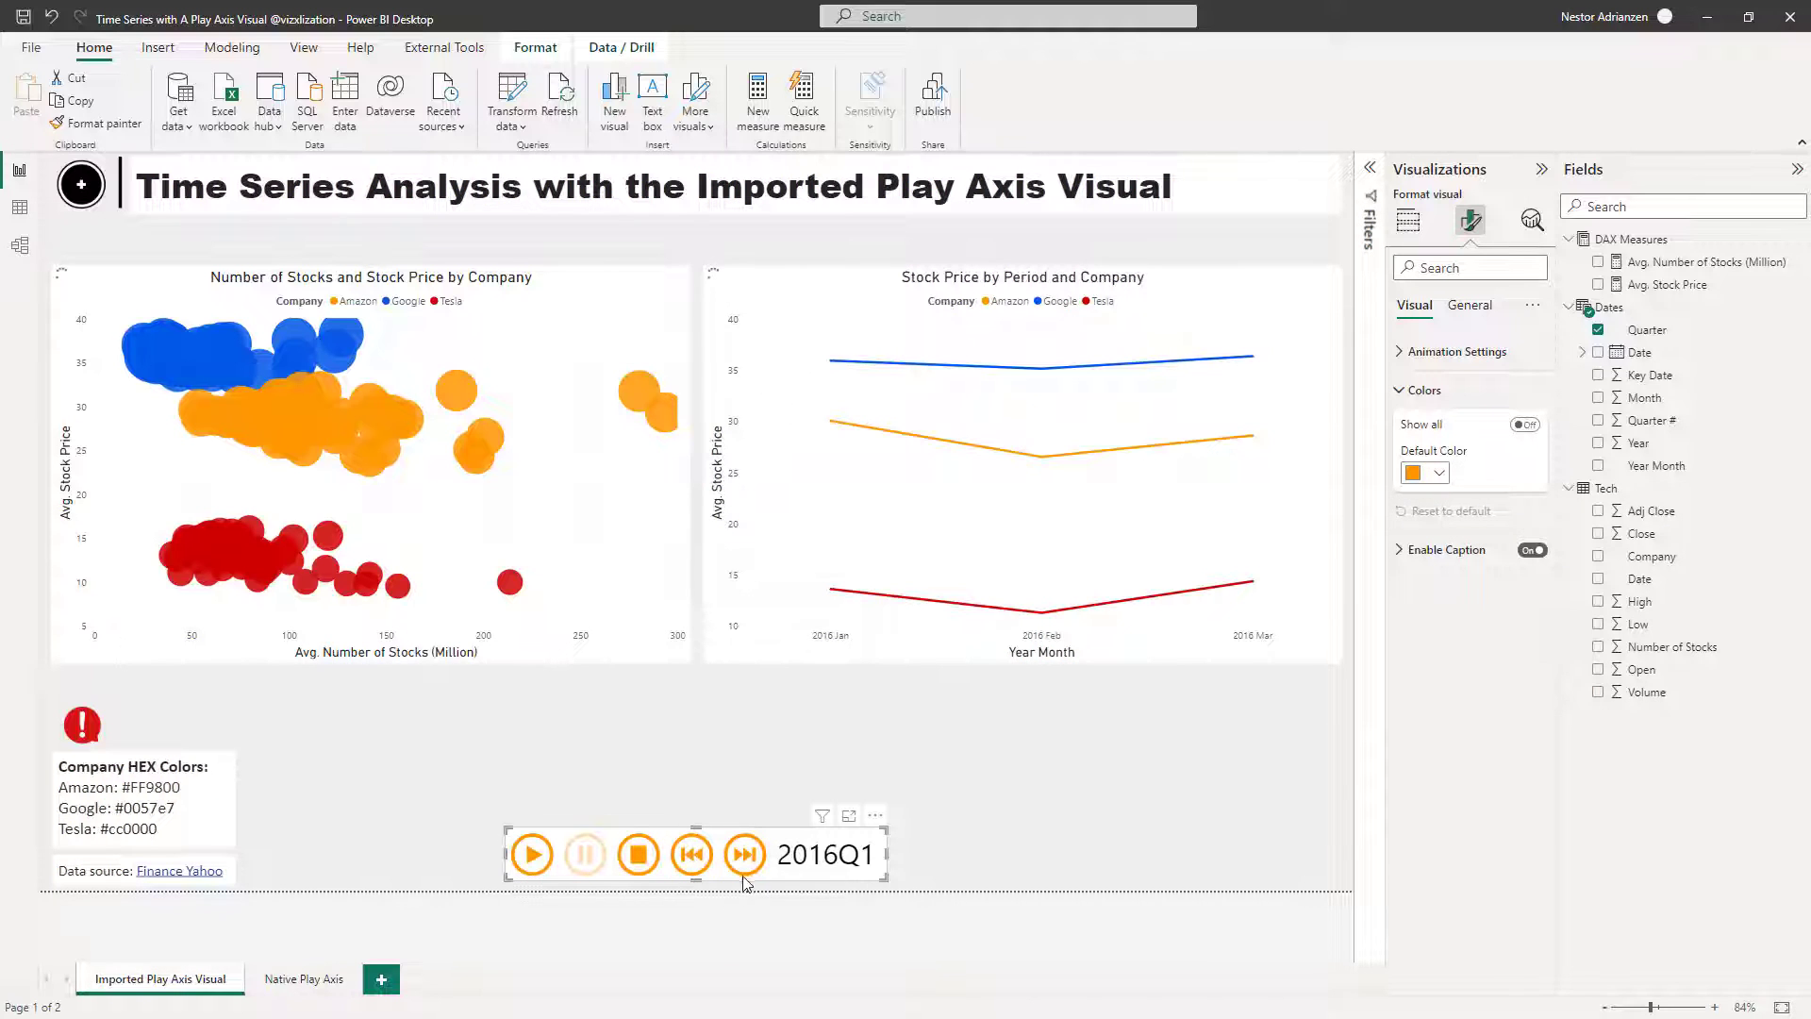
left_click(1414, 391)
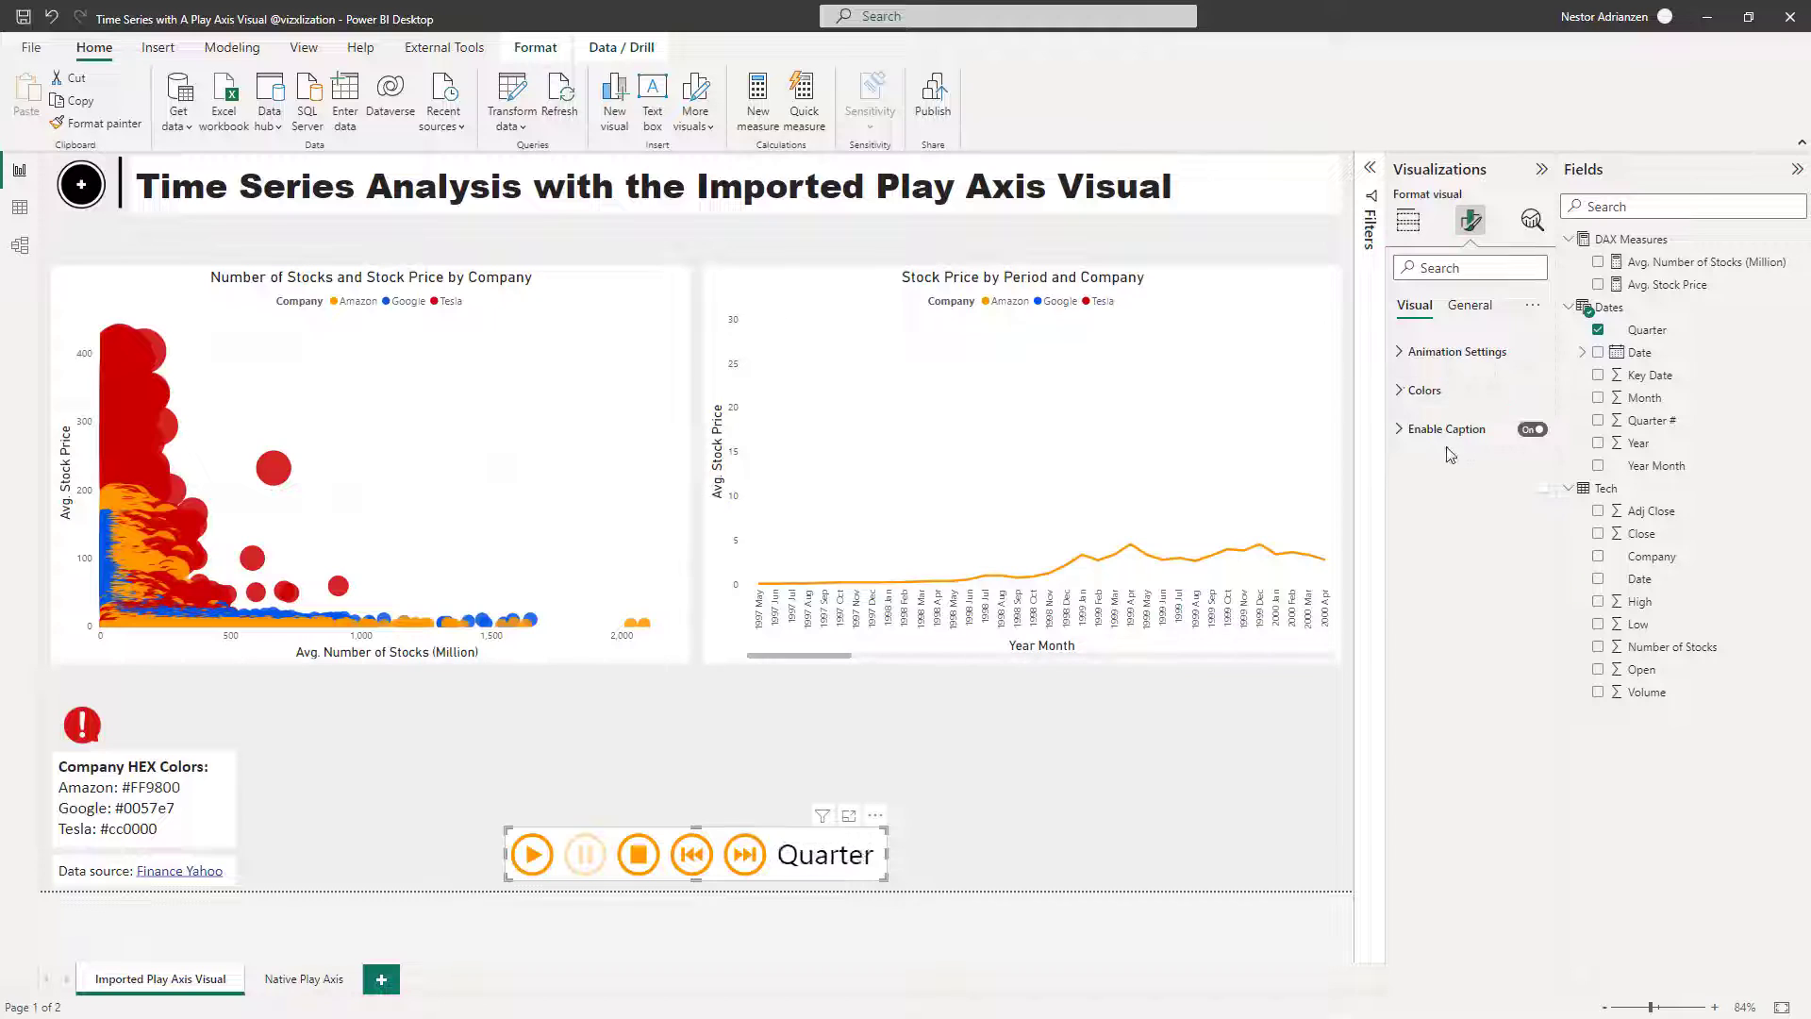
Turn the play axis visual's caption off and back on, and deselect the visual.
left_click(1530, 434)
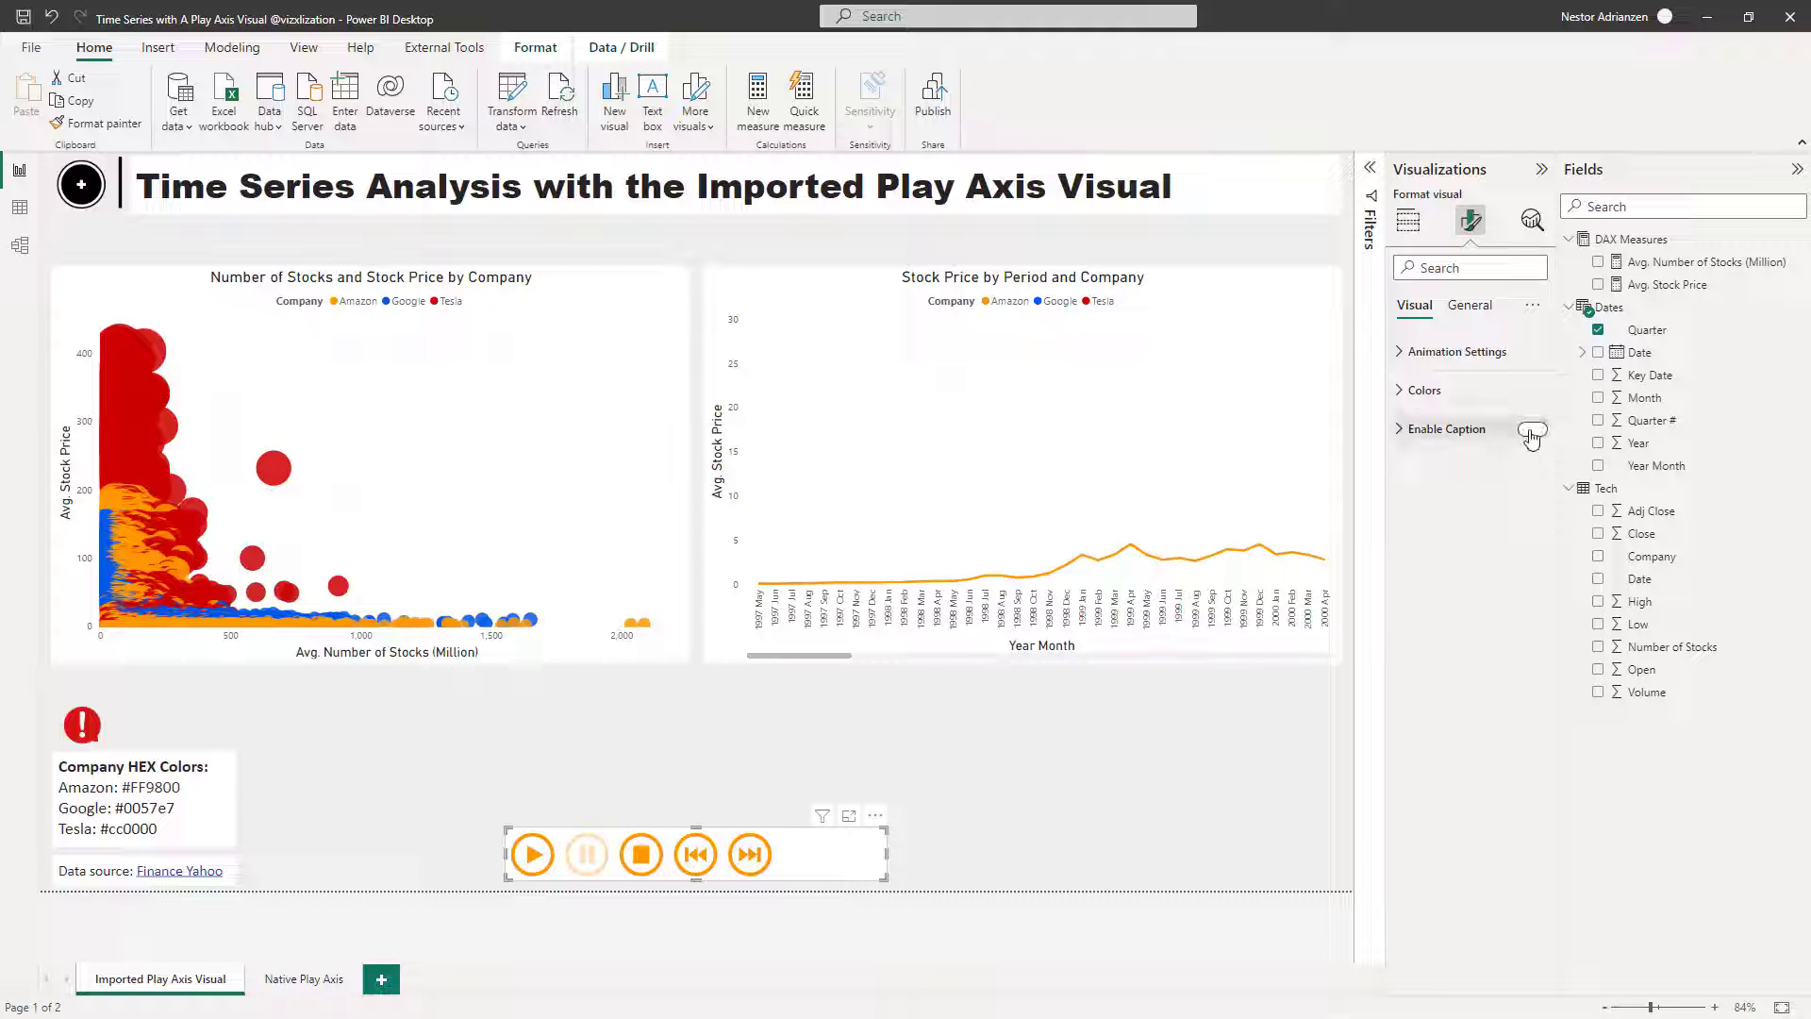
left_click(1530, 434)
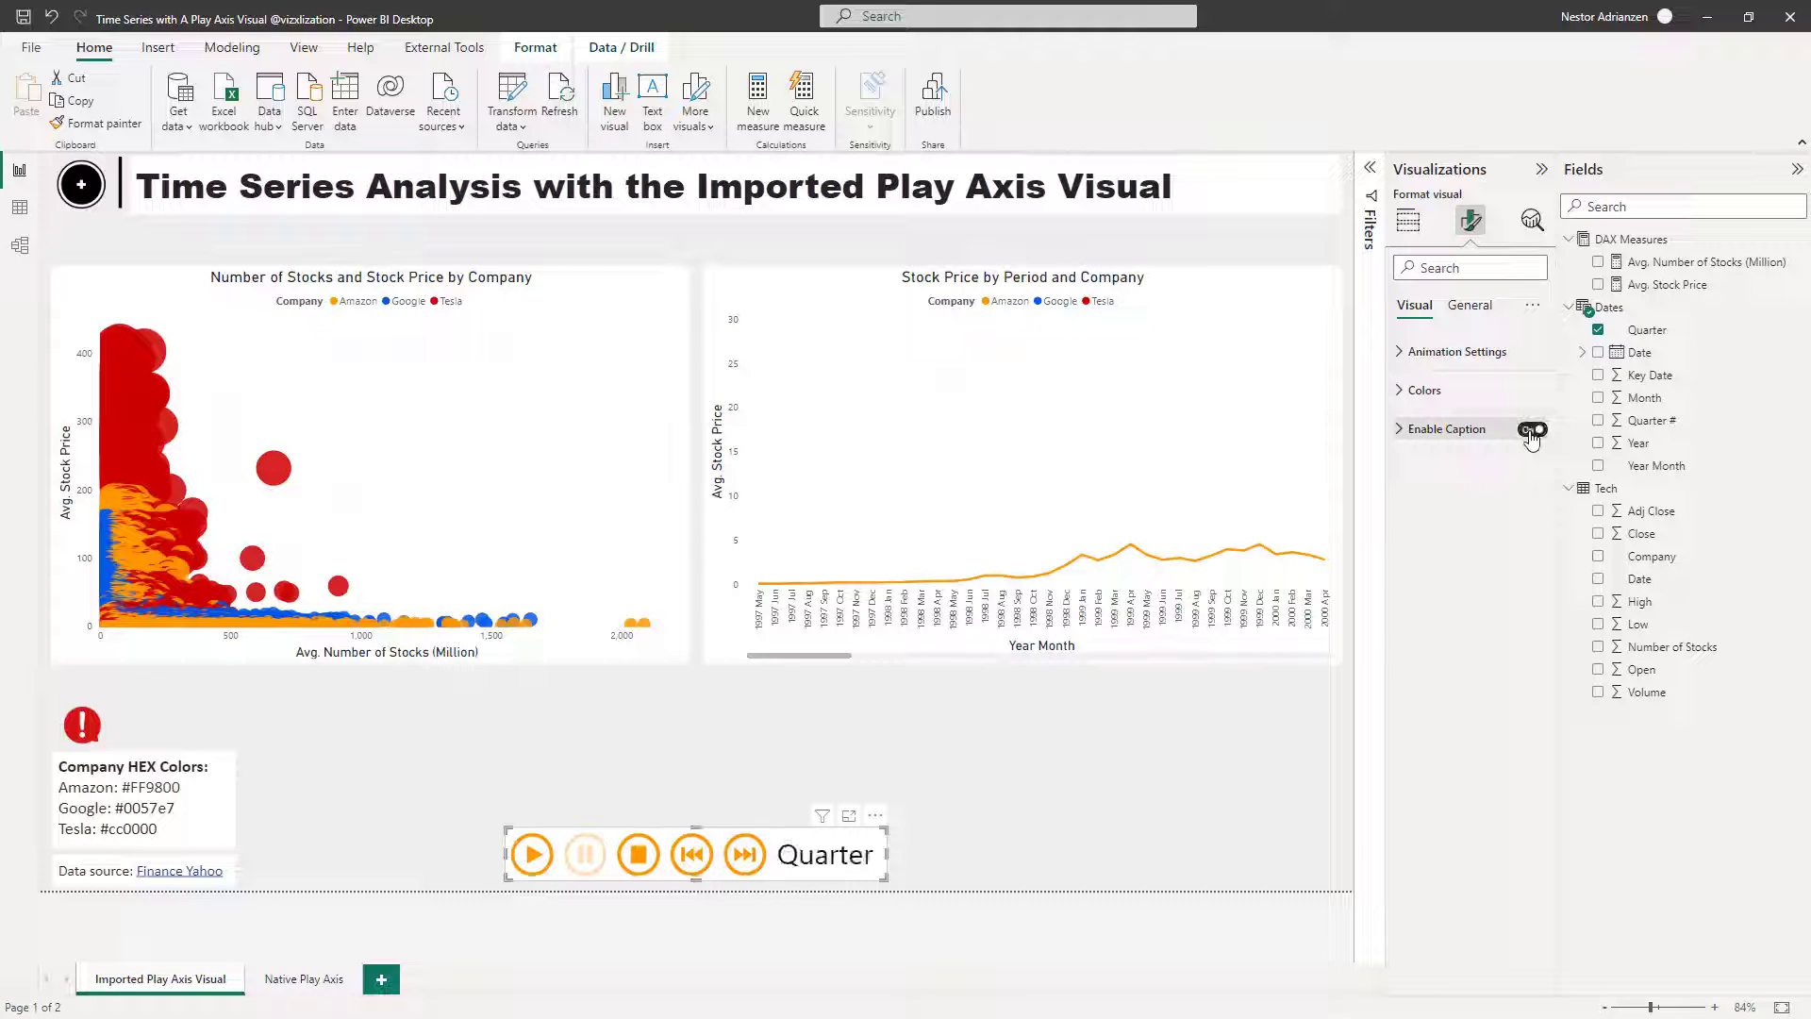
left_click(1049, 732)
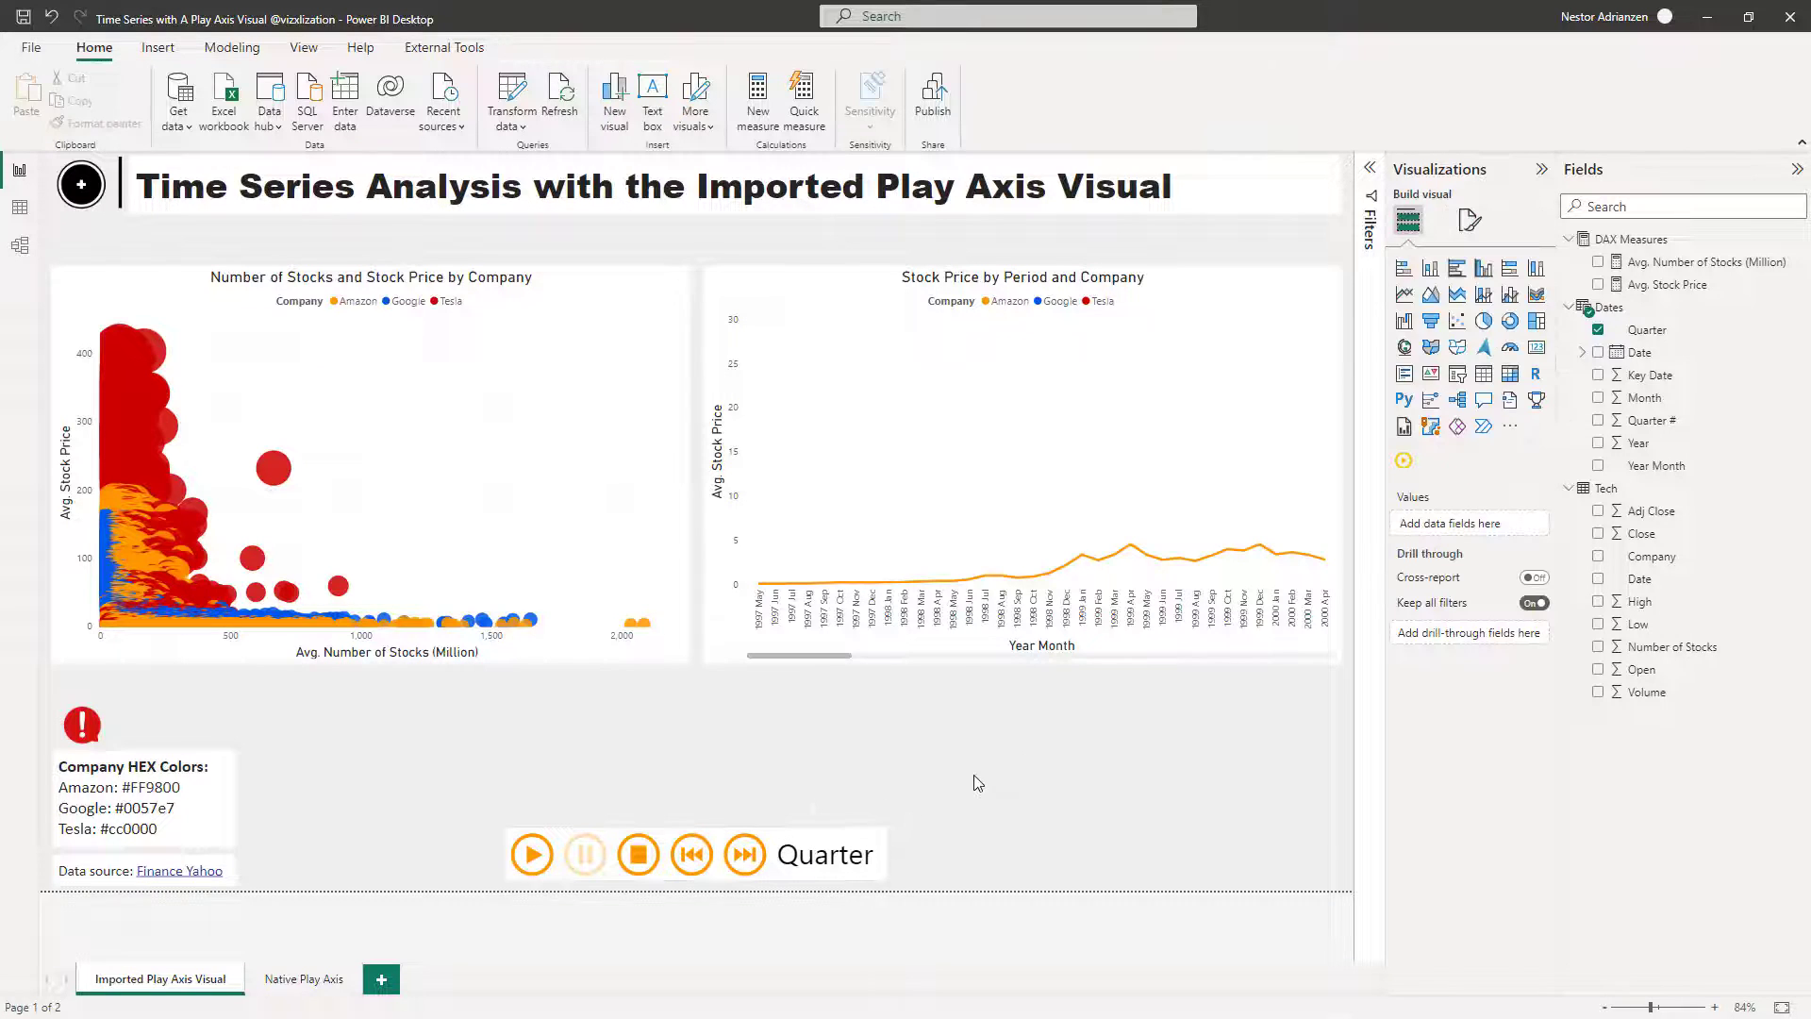
Run the play axis visual's quarterly animation and inspect the scatter chart's bubbles.
left_click(533, 856)
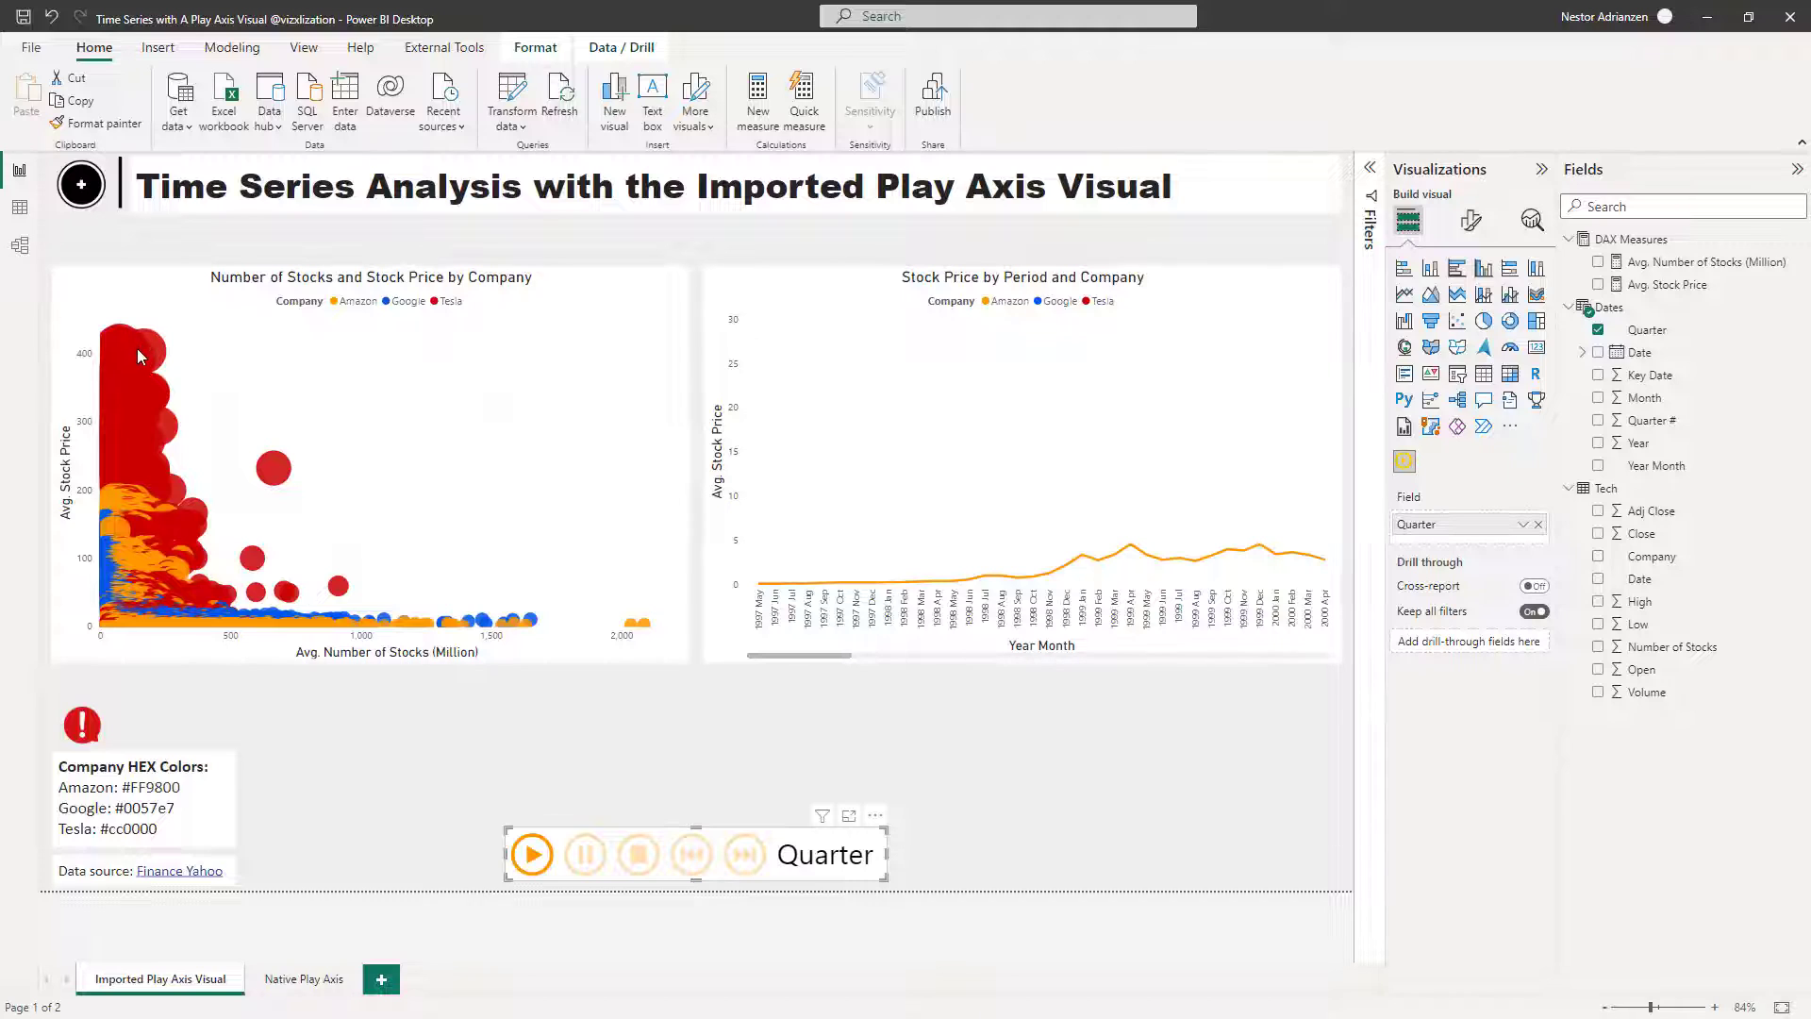
mouse_move(155, 370)
On the Native Play Axis page, size the scatter chart's bubbles by the Avg. Stock Price measure.
left_click(310, 981)
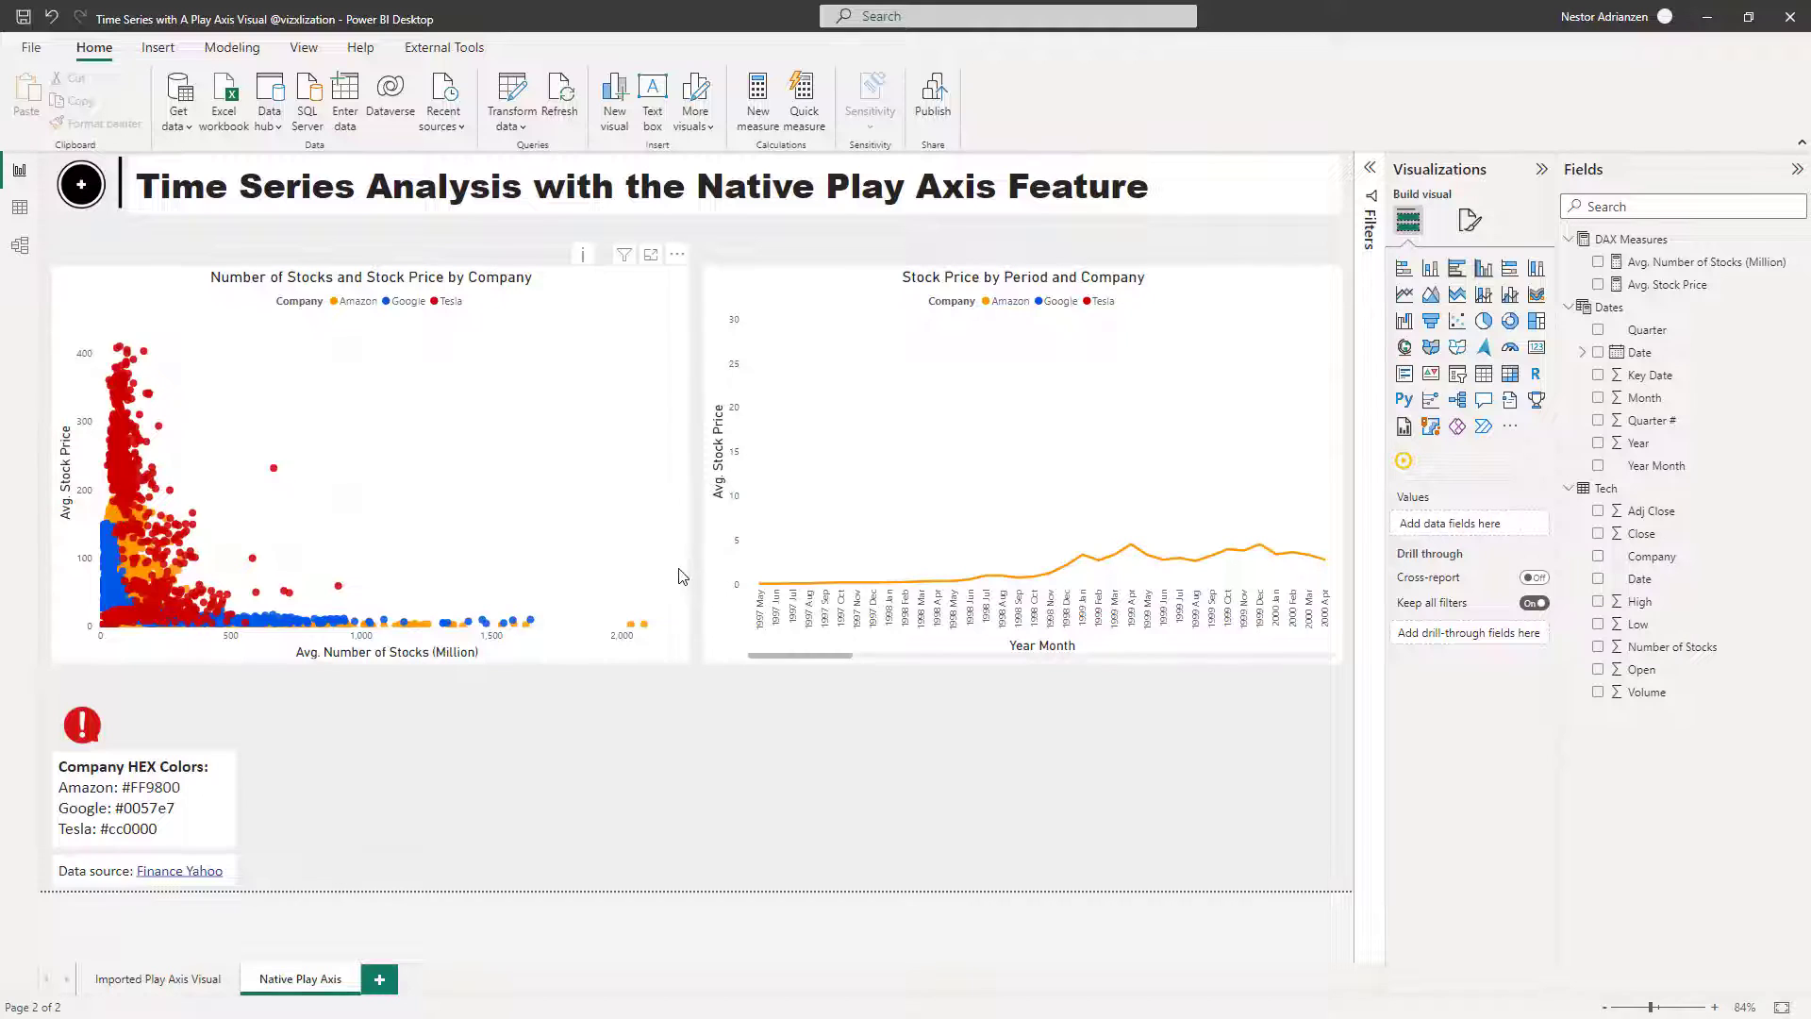
left_click(634, 609)
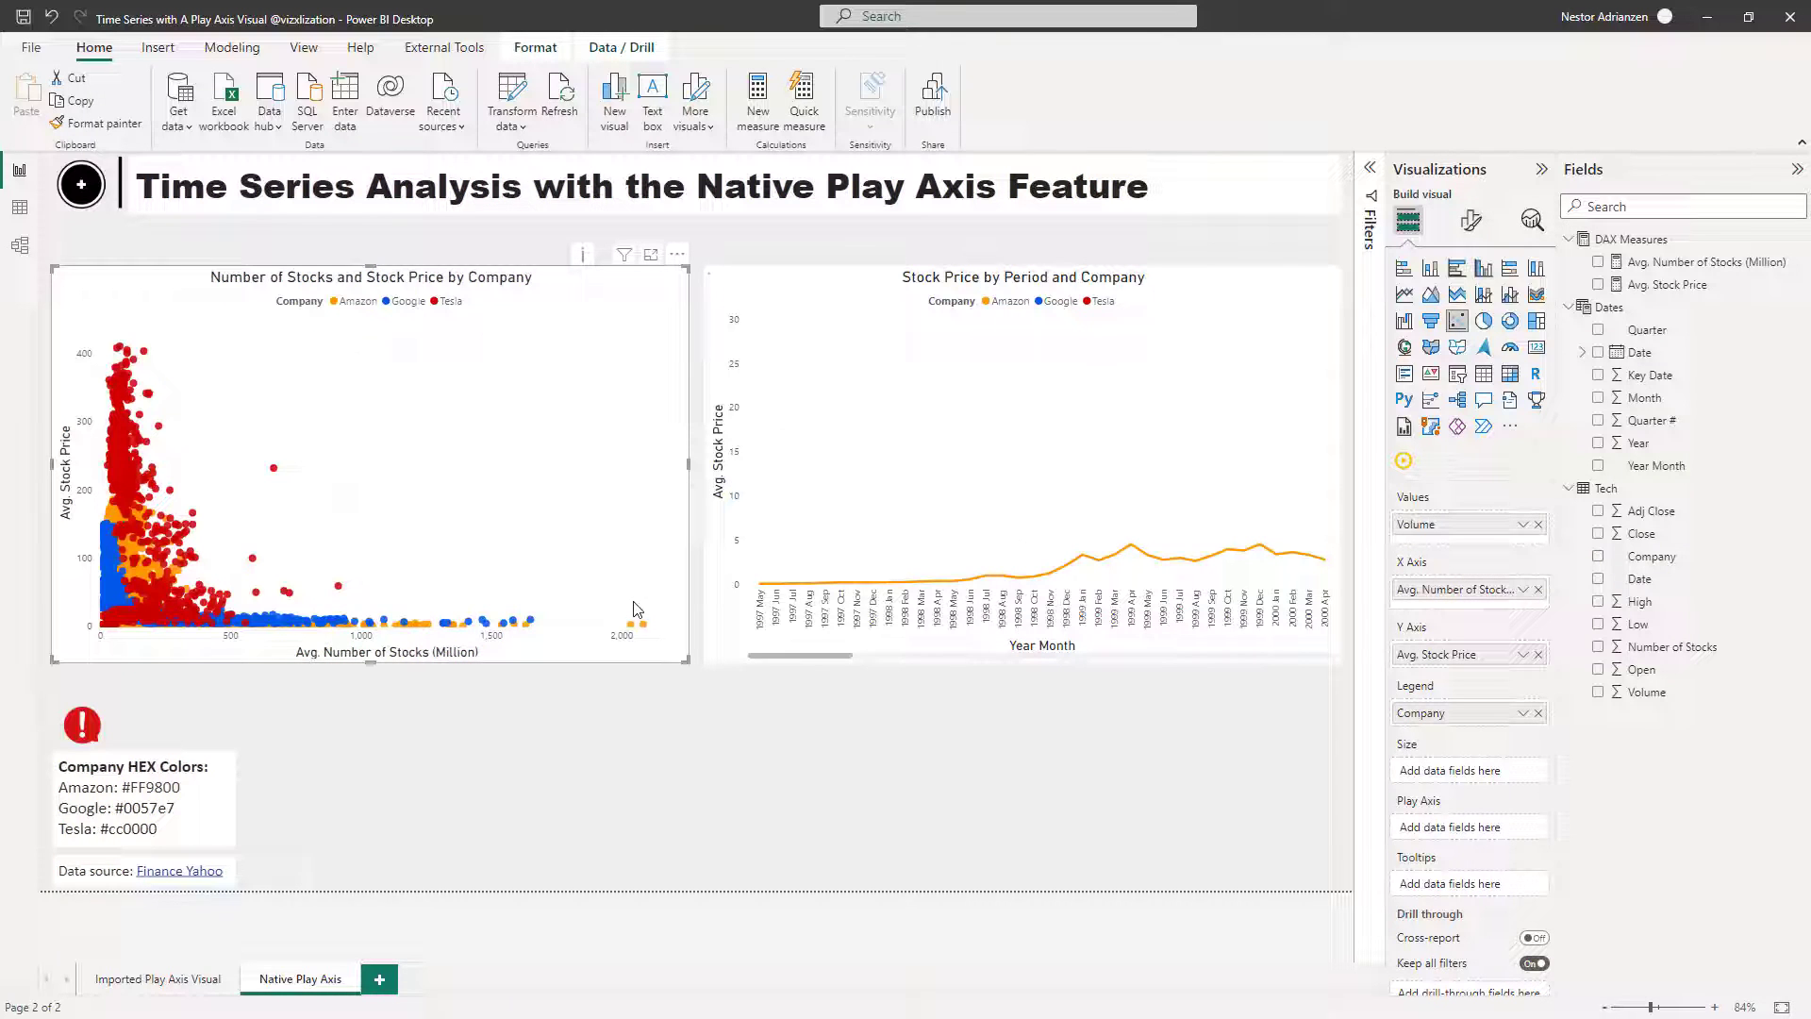
left_click(1471, 223)
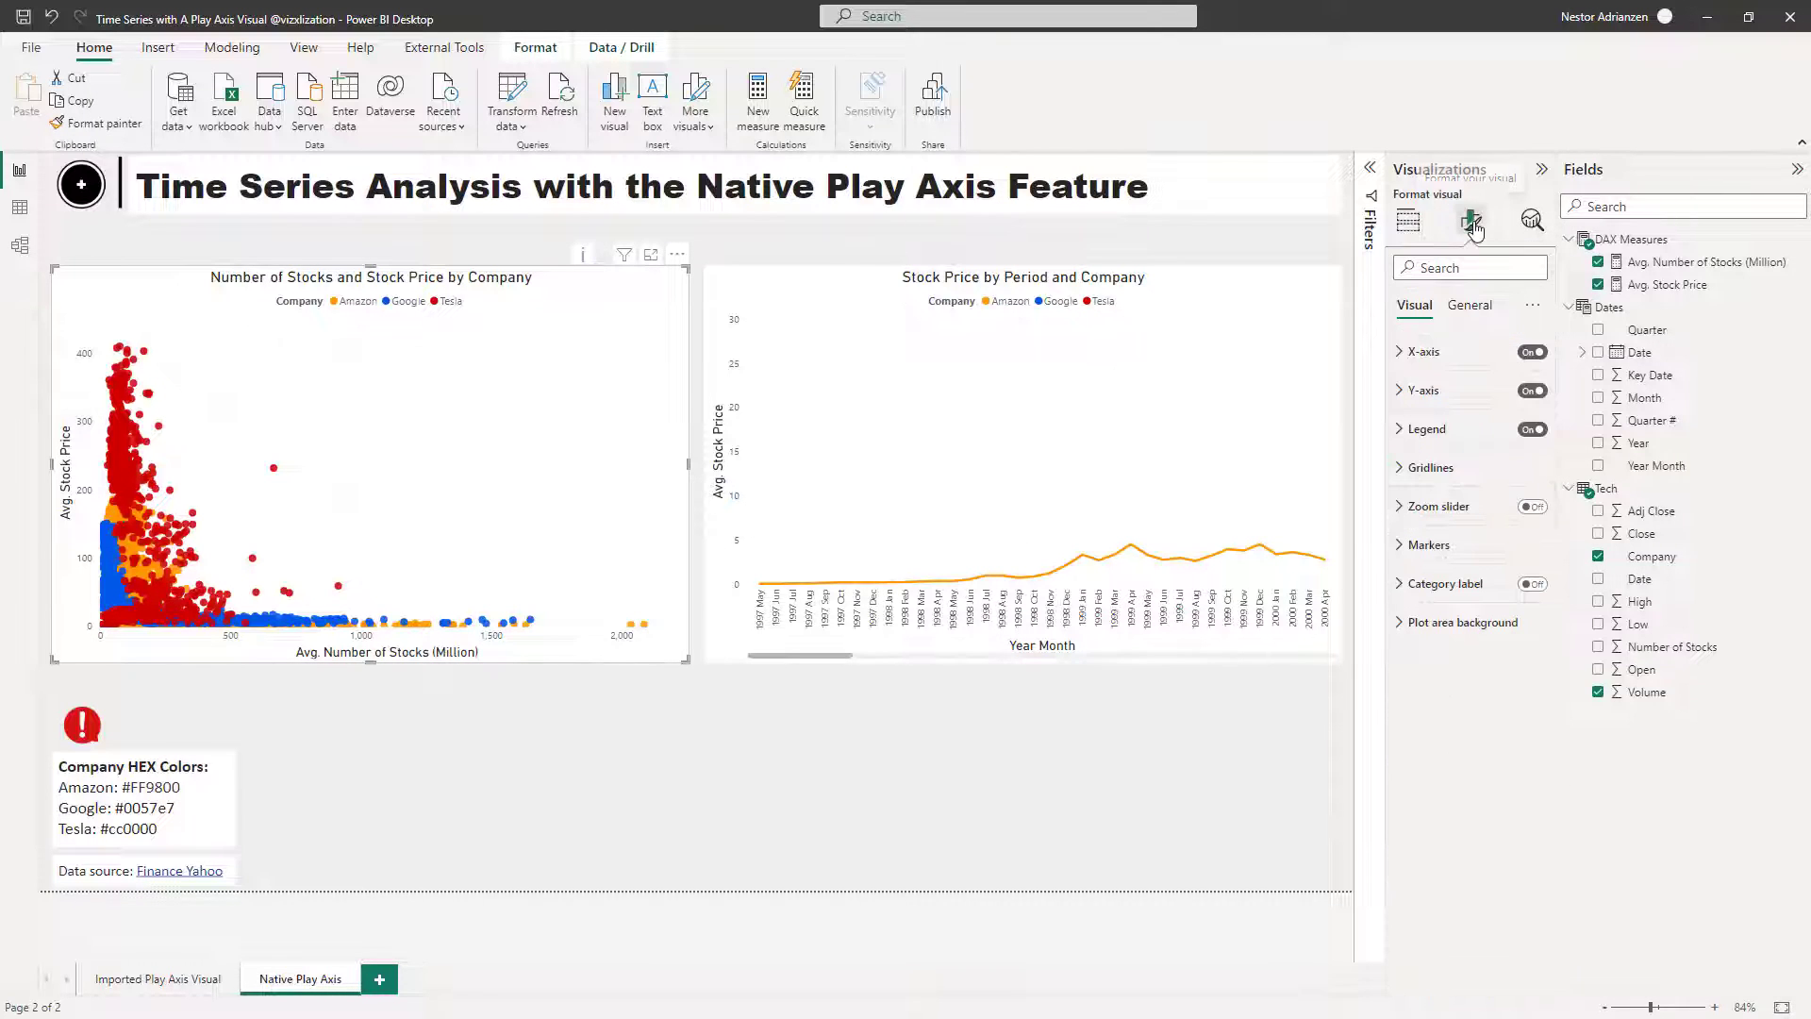
left_click(1408, 220)
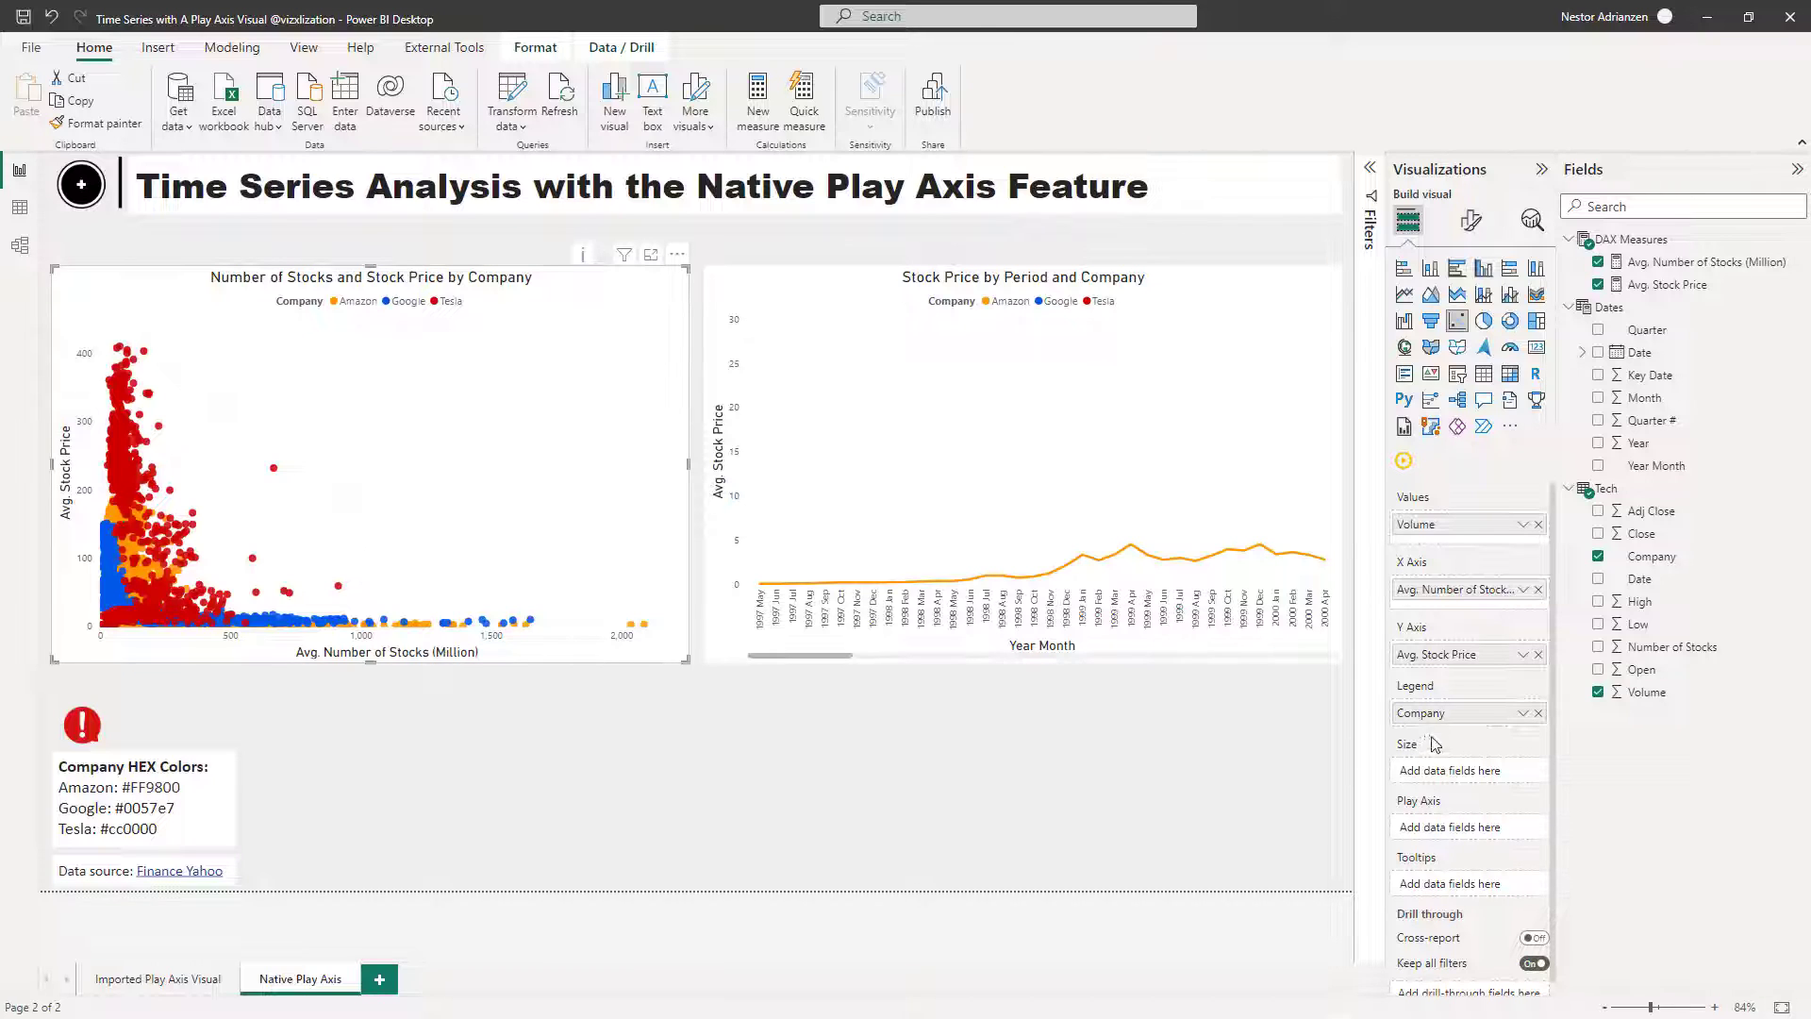
left_click_drag(1670, 285, 1477, 771)
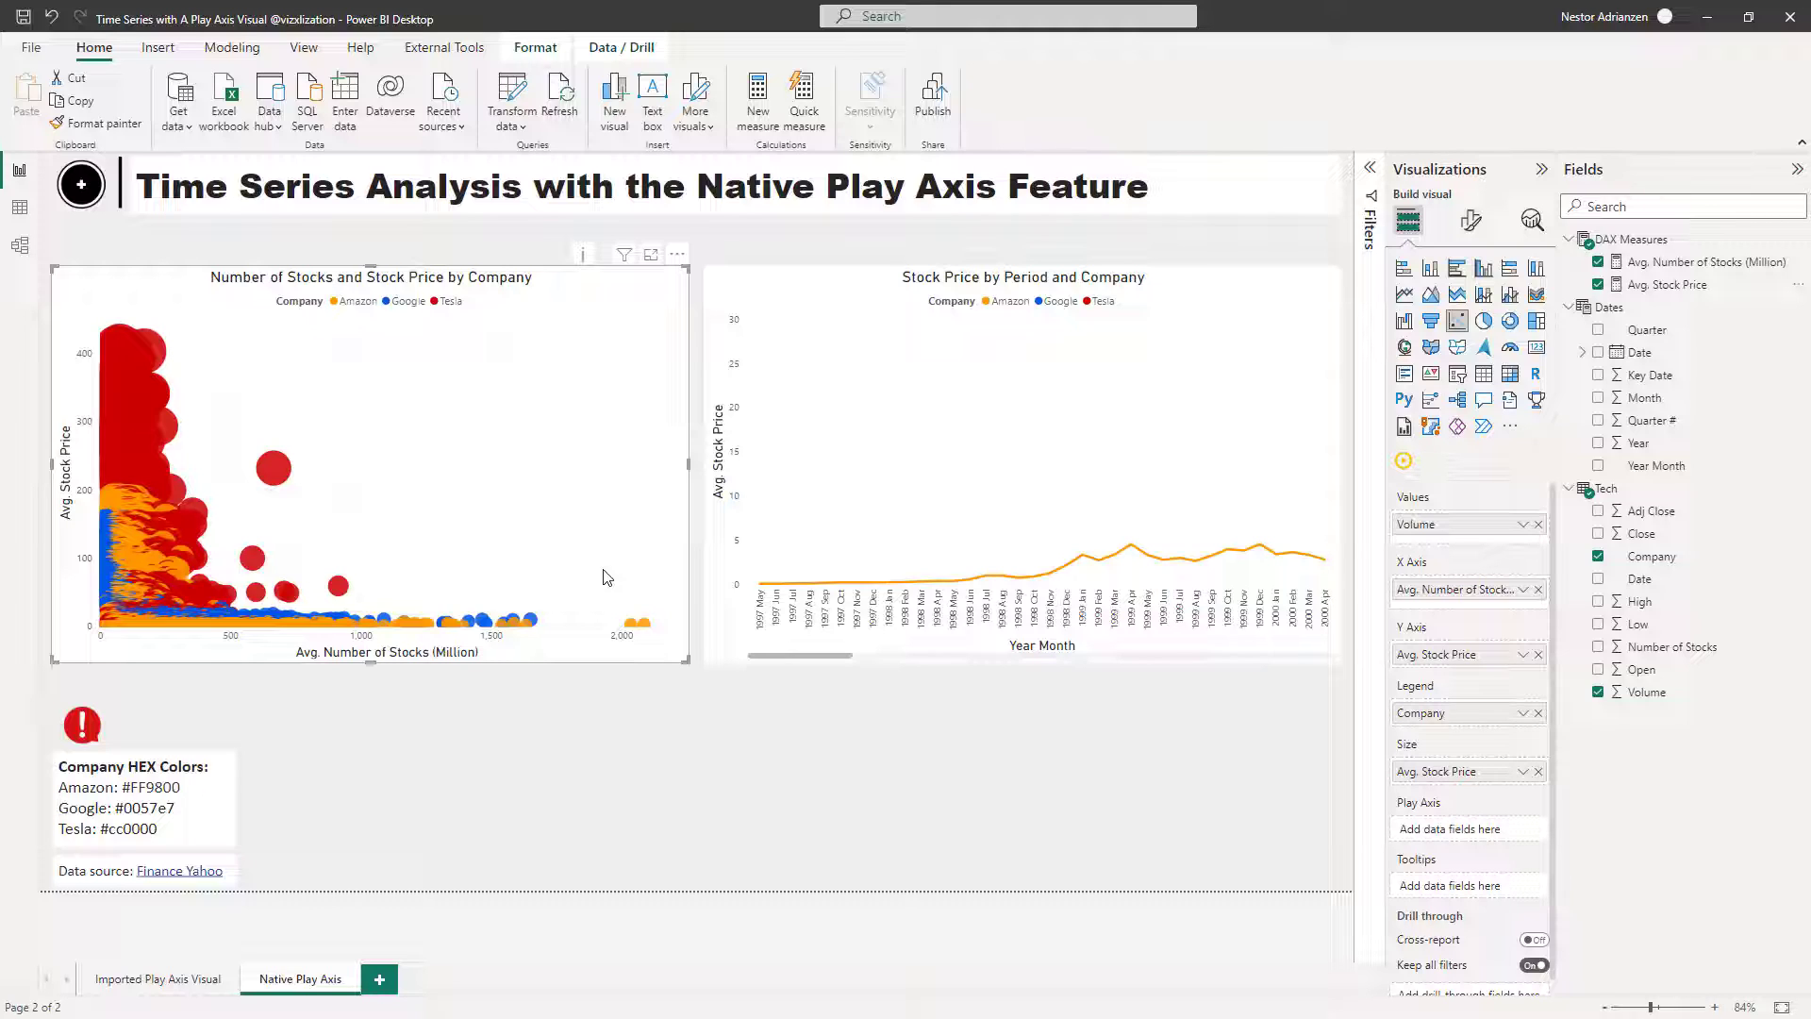
Assign the Quarter field from the Dates table to the scatter chart's native play axis.
key("Escape")
left_click(568, 327)
scroll(1424, 797, "down", 1)
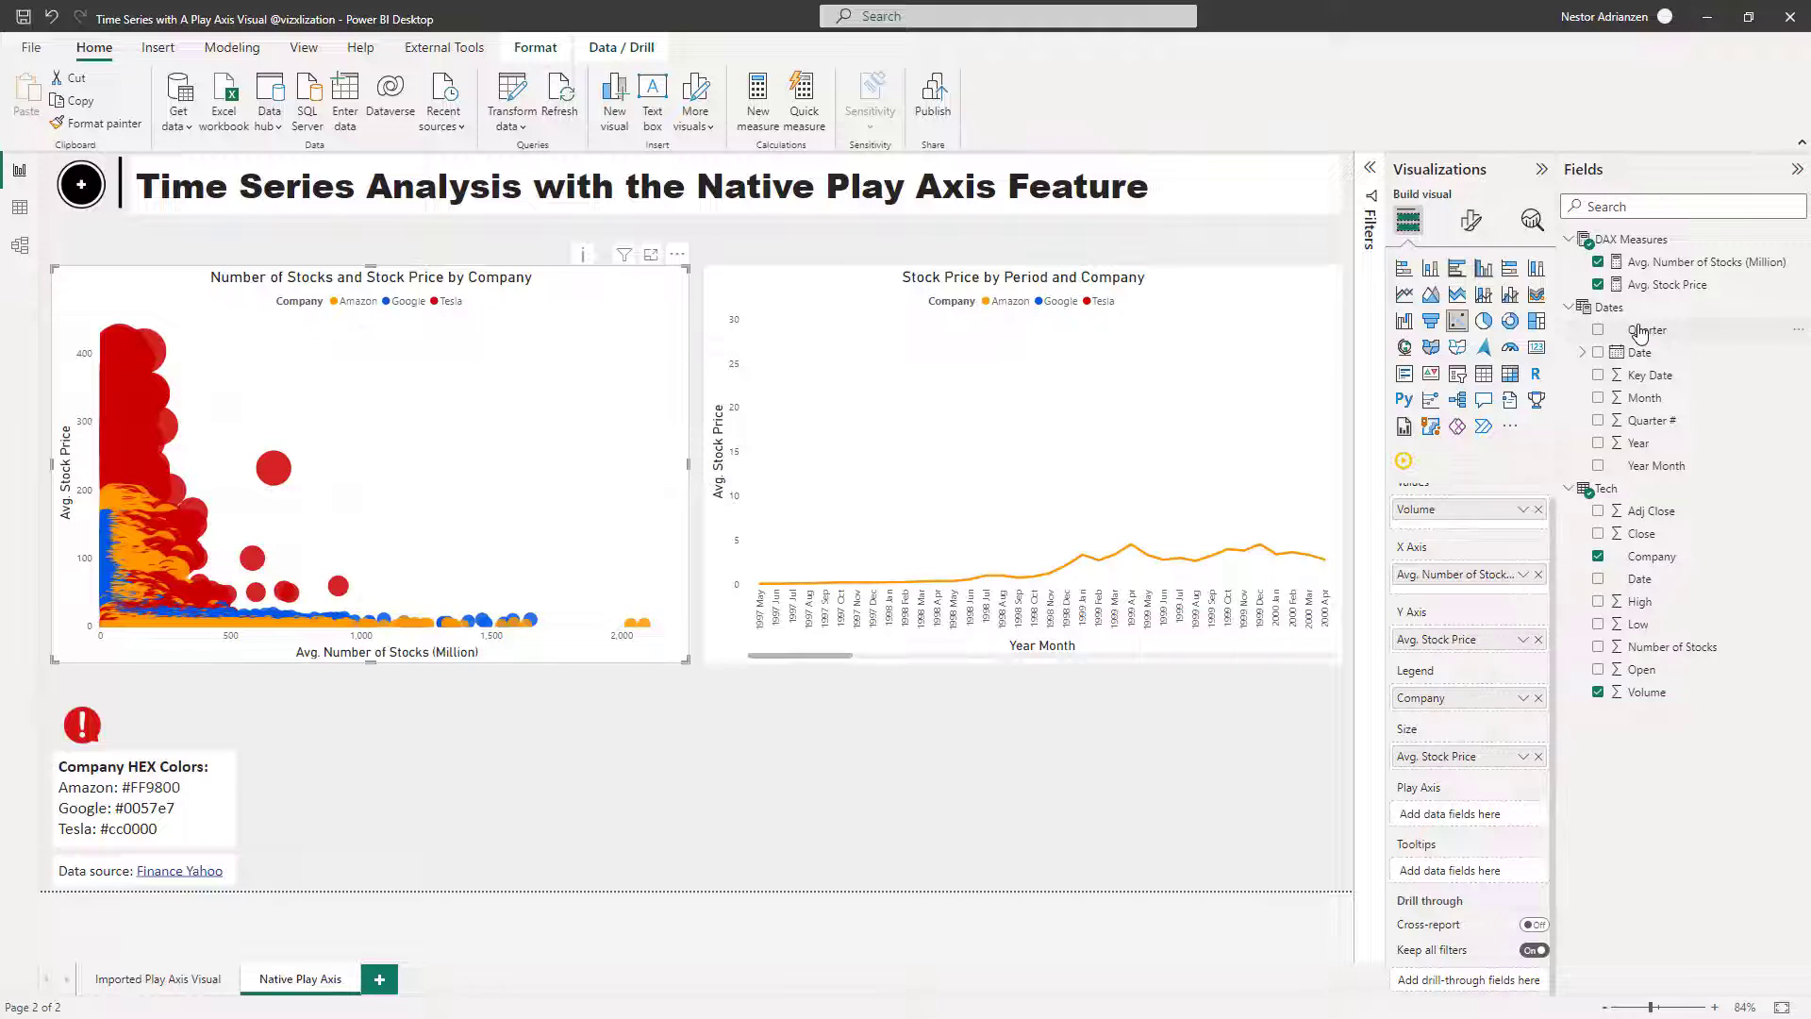
left_click_drag(1637, 332, 1467, 814)
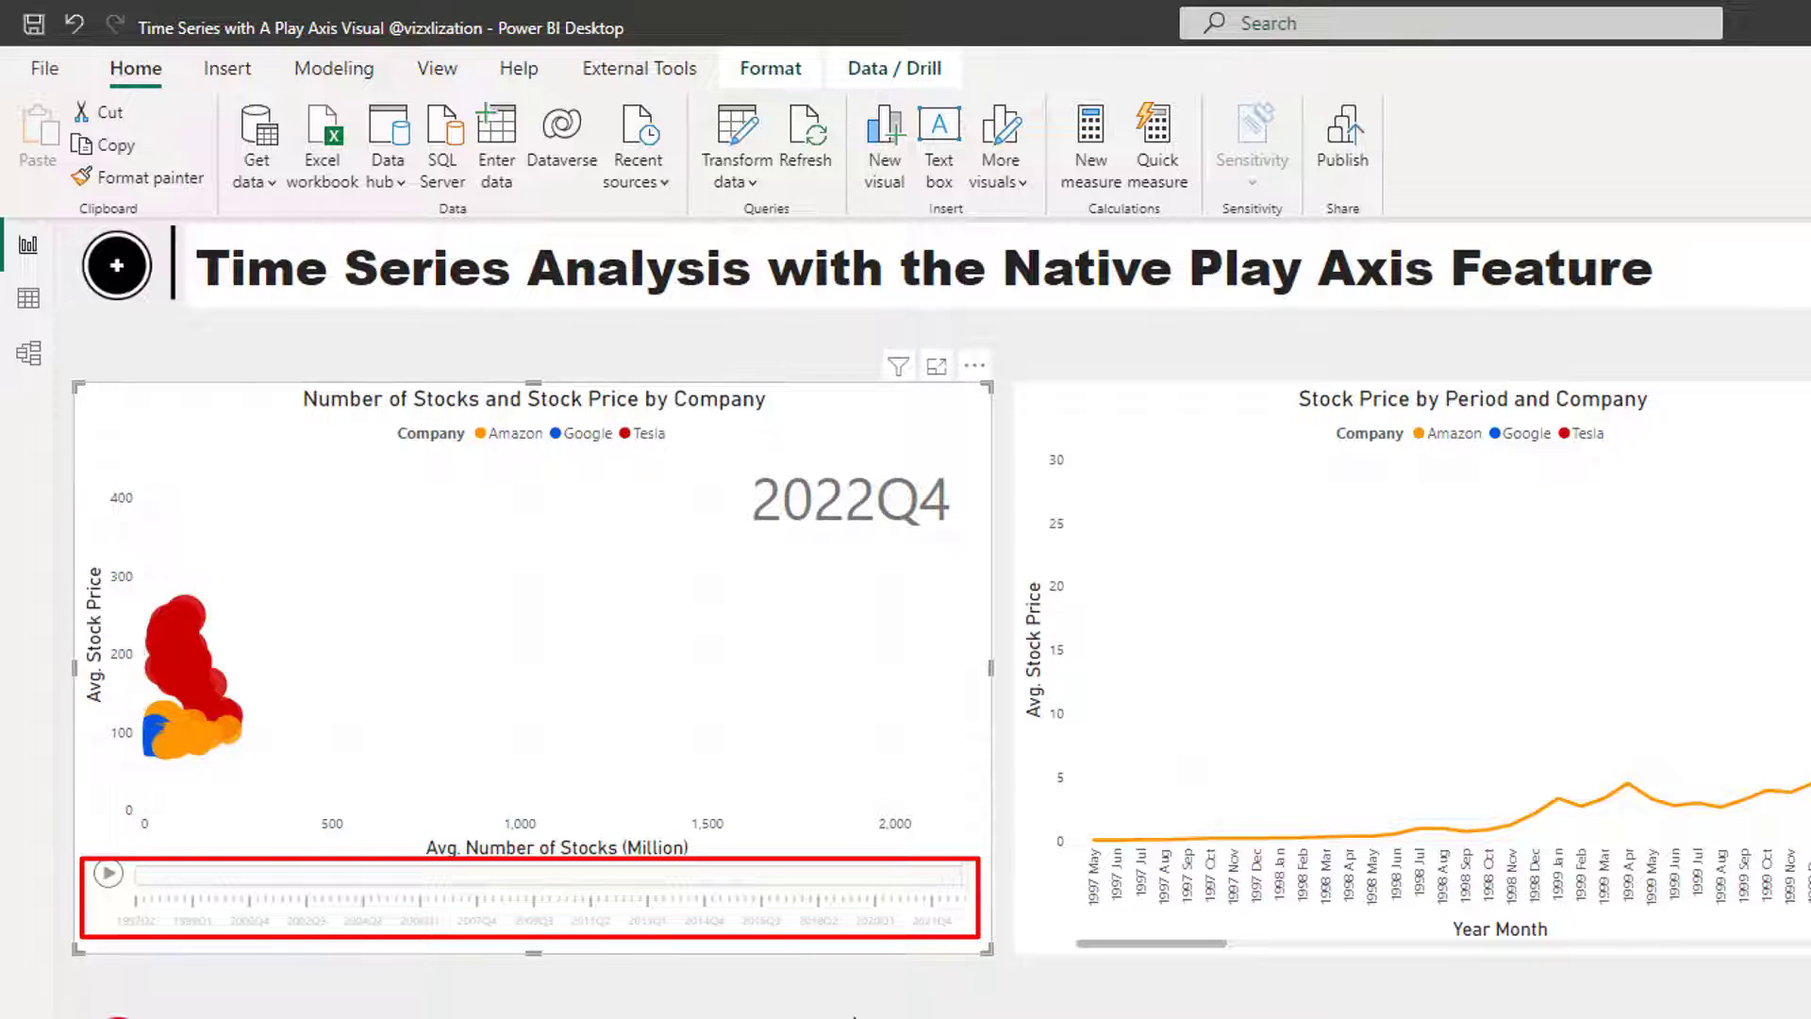
Play the scatter chart's quarterly animation and examine the latest months in the stock price line chart.
left_click(108, 875)
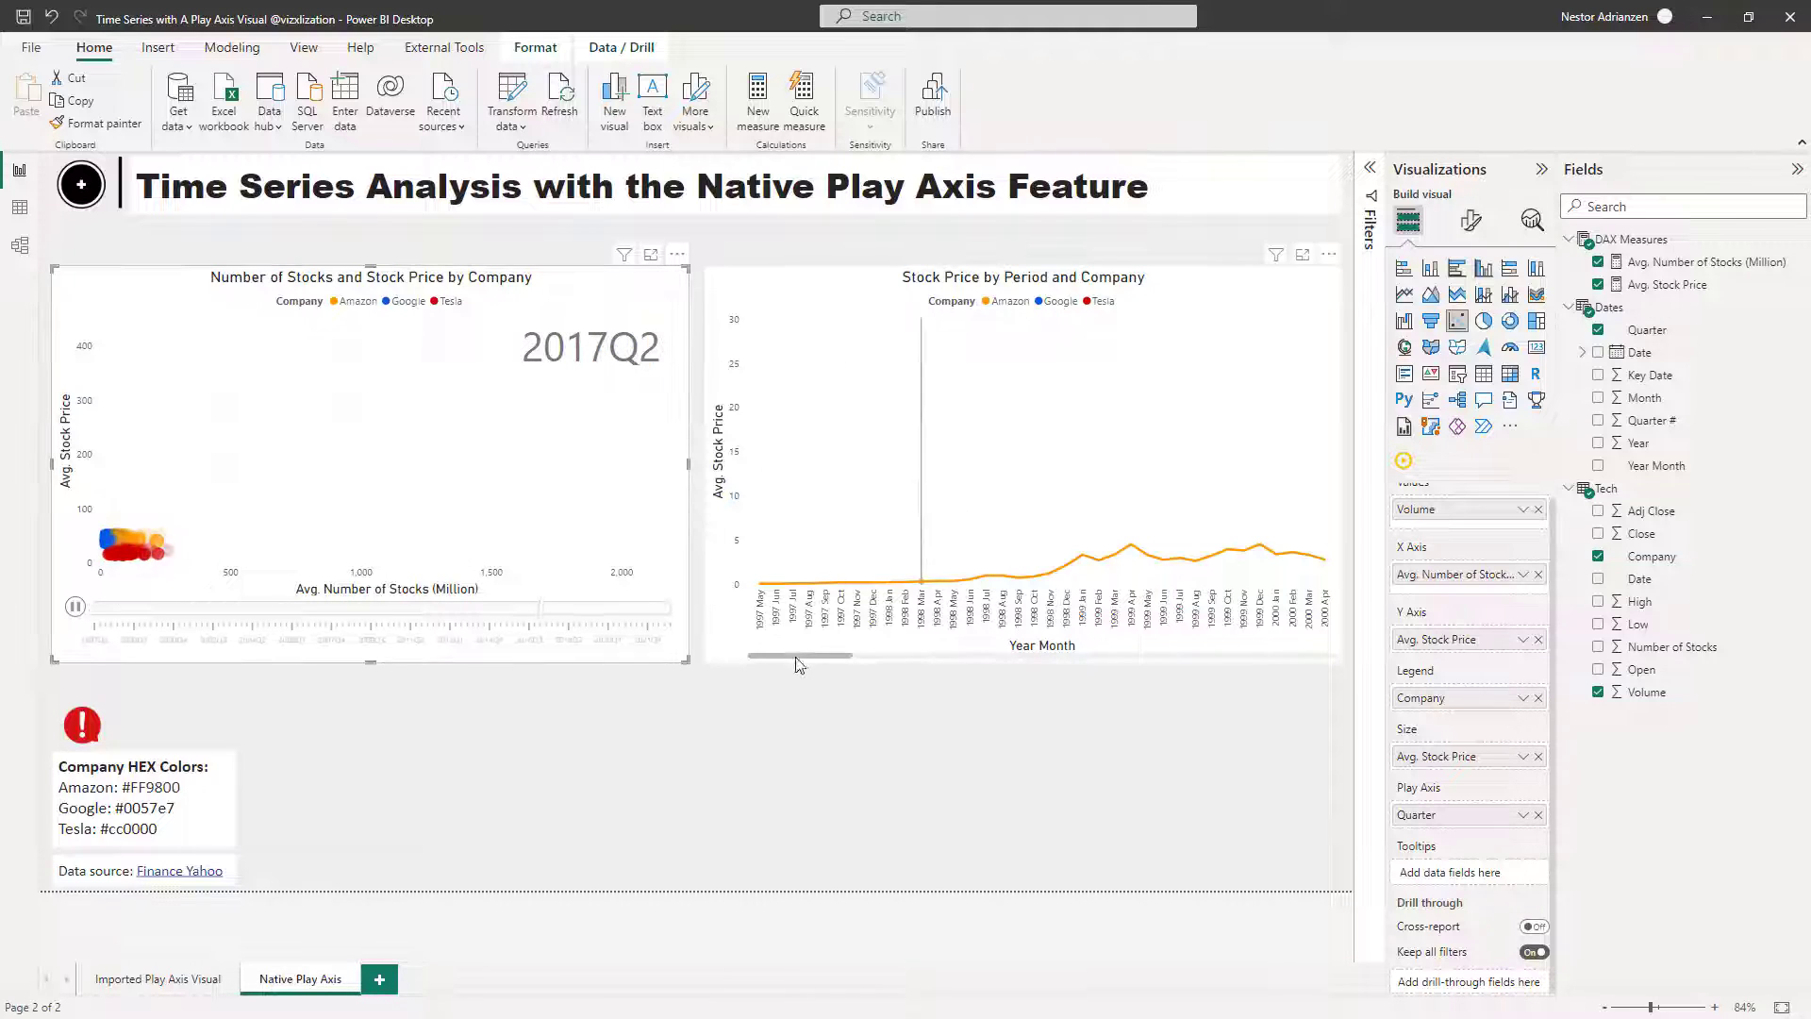
left_click_drag(814, 664, 1302, 660)
left_click_drag(1111, 663, 1334, 655)
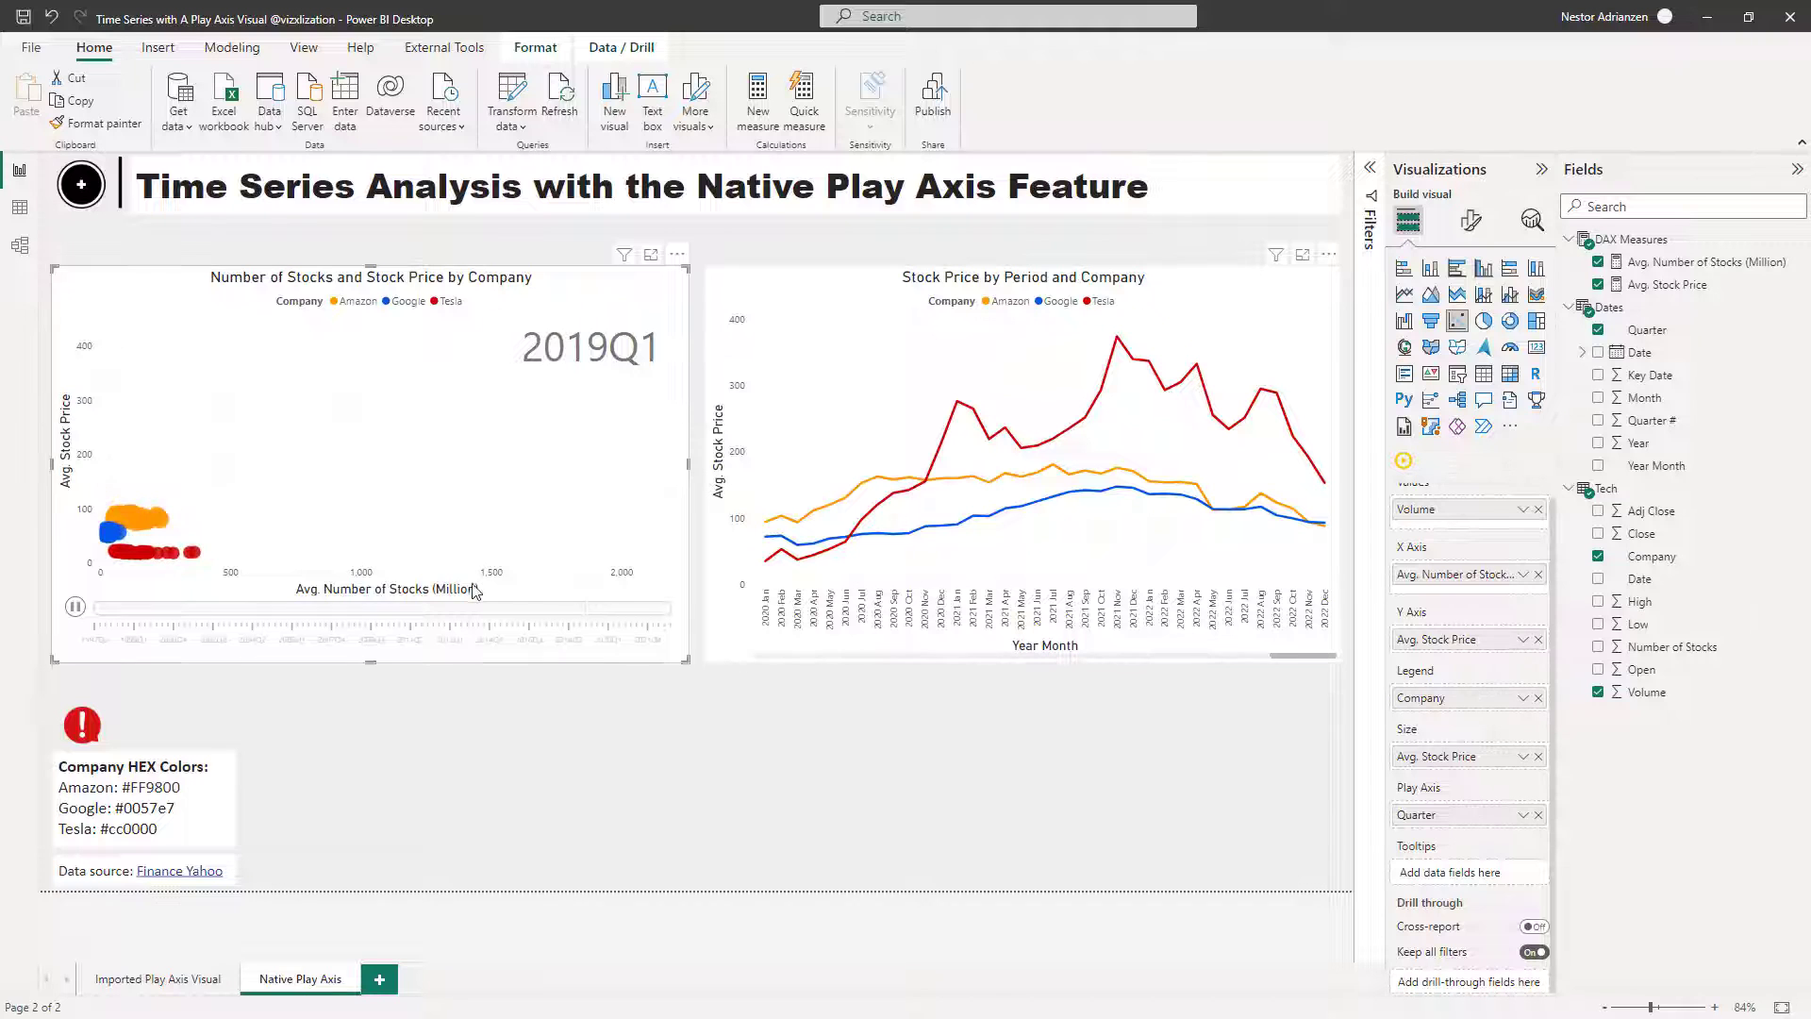